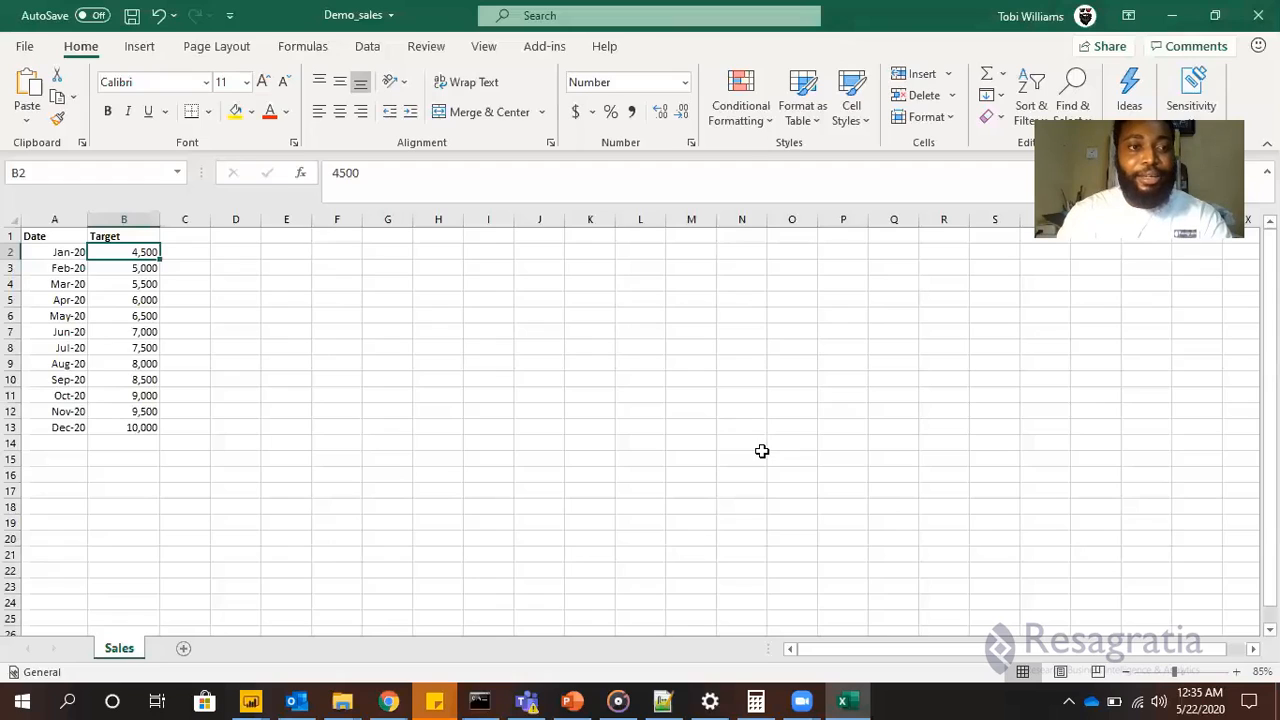
{"action": "key", "text": "Left"}
{"action": "key", "text": "ctrl+shift+Down"}
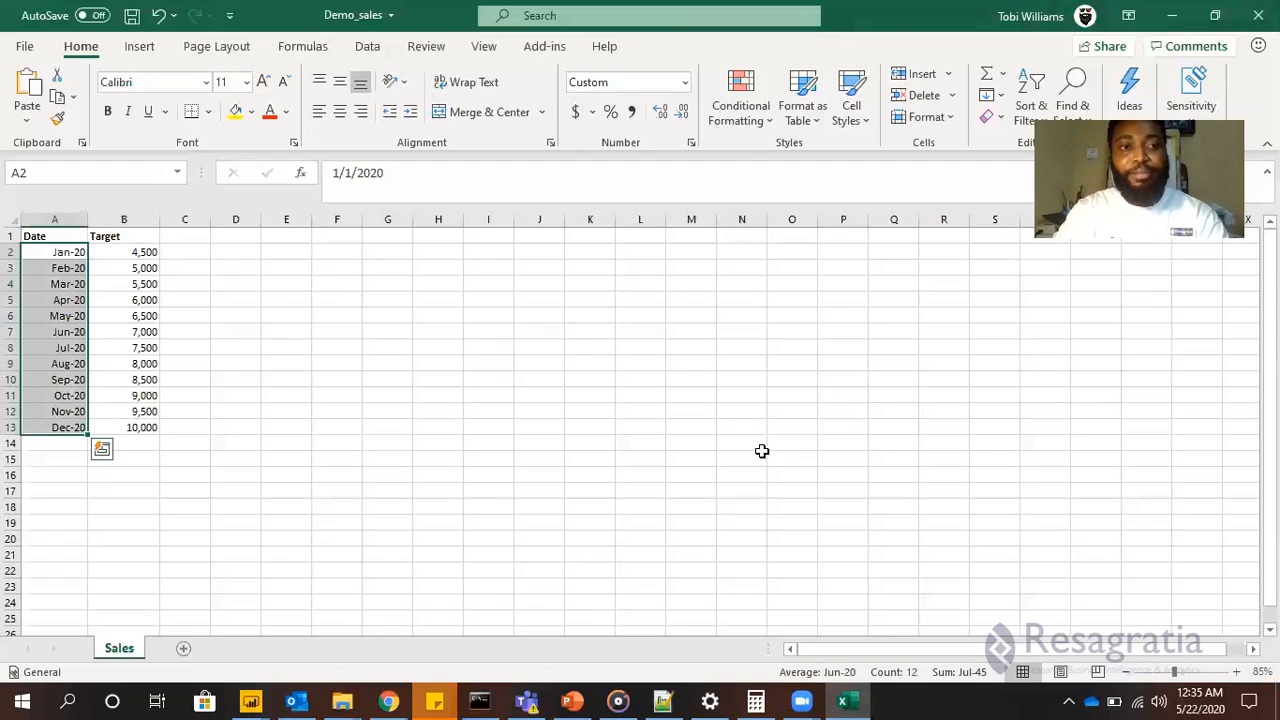
{"action": "key", "text": "Right"}
{"action": "key", "text": "ctrl+shift+Down"}
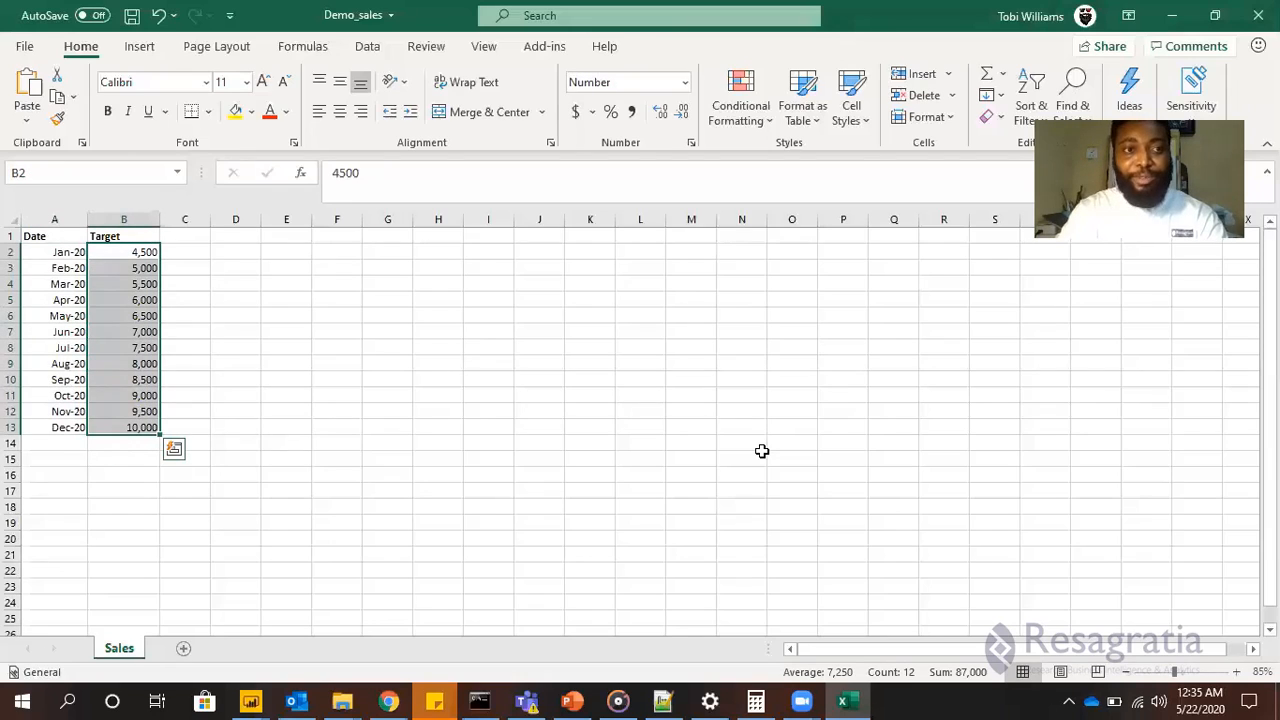
Add the column header "Actual" in cell C1, beside the Target header
{"action": "key", "text": "Up"}
{"action": "key", "text": "Right"}
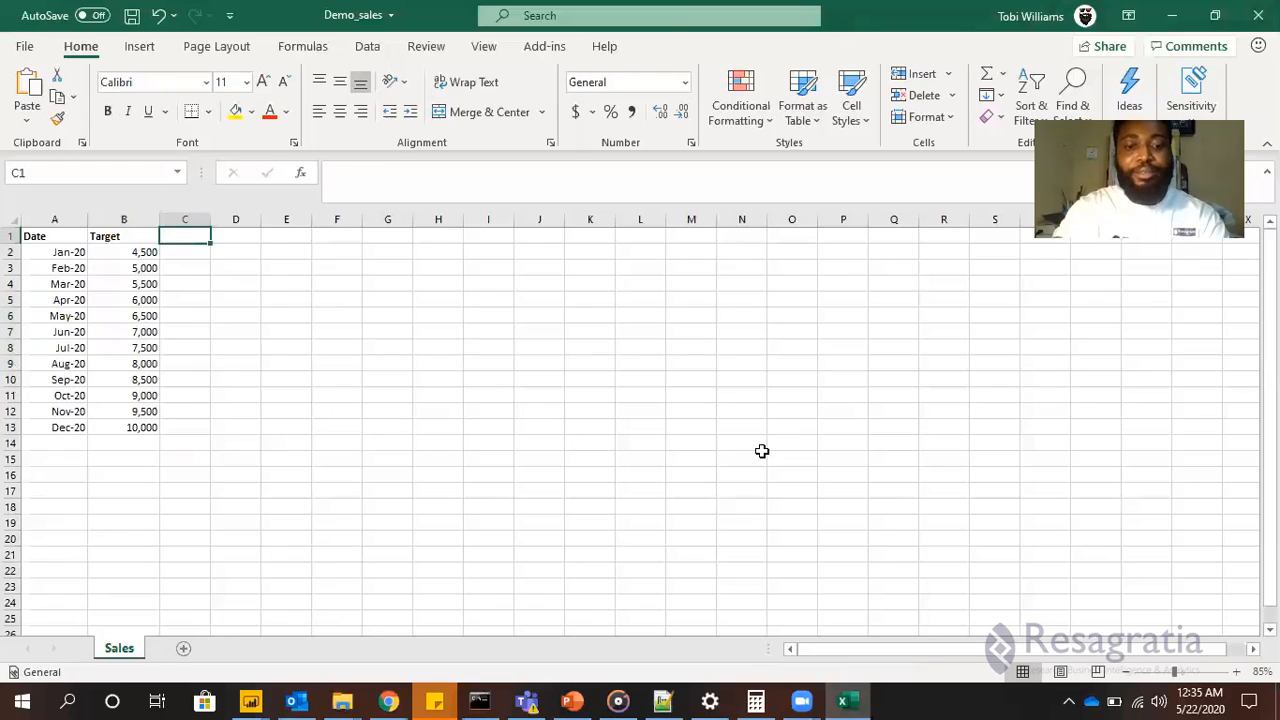
{"action": "type", "text": "Actual"}
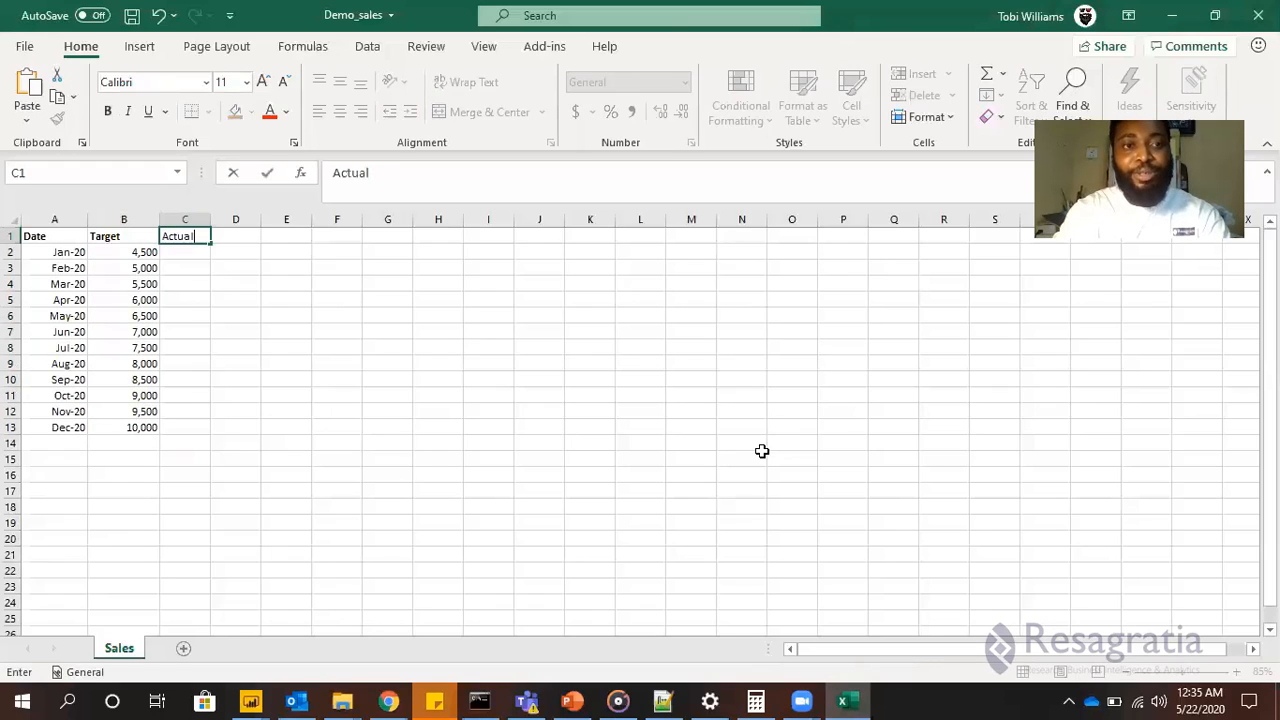
{"action": "key", "text": "Return"}
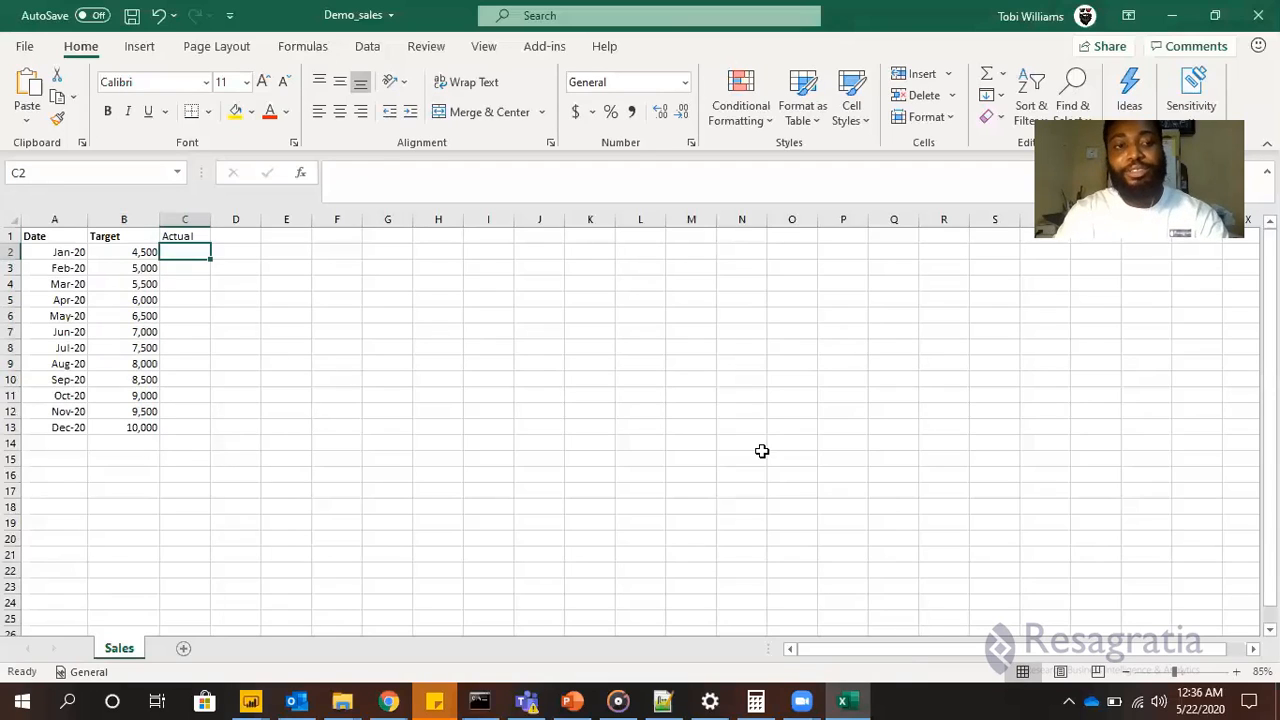
Examine the monthly dates in column A and the Actual cells from January through December
{"action": "key", "text": "Left"}
{"action": "key", "text": "Left"}
{"action": "key", "text": "ctrl+shift+Down"}
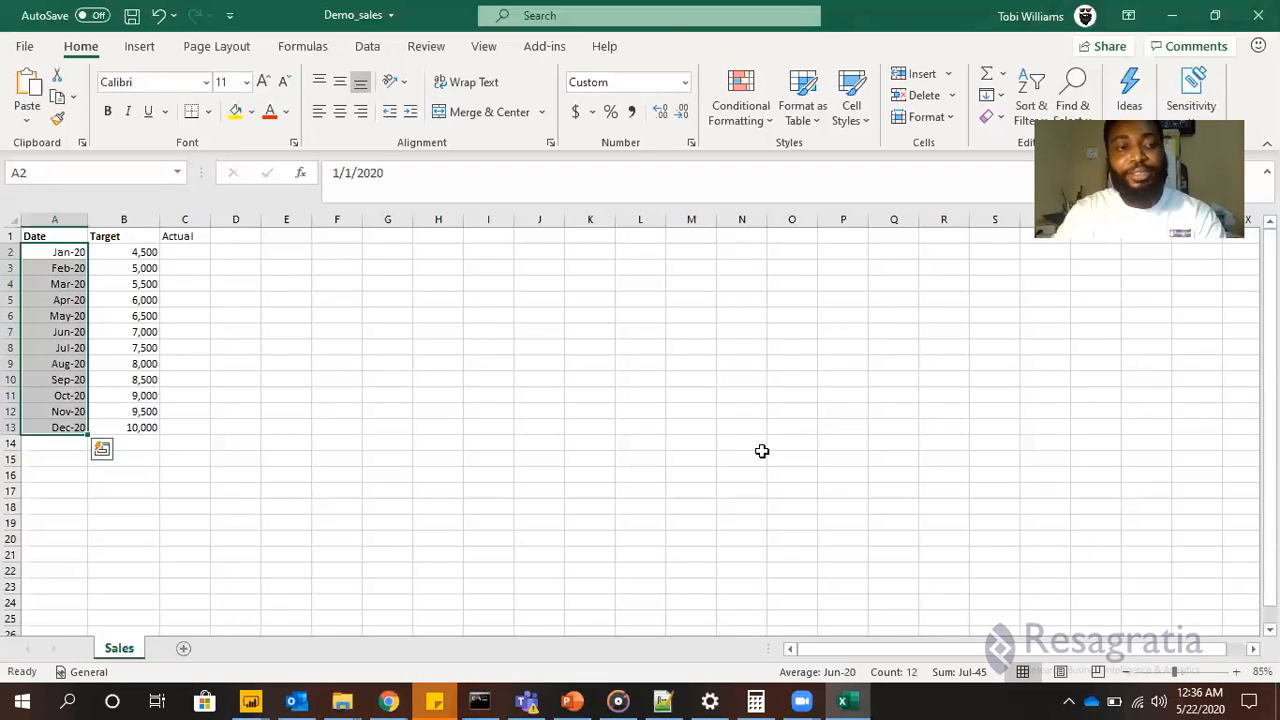
{"action": "key", "text": "Up"}
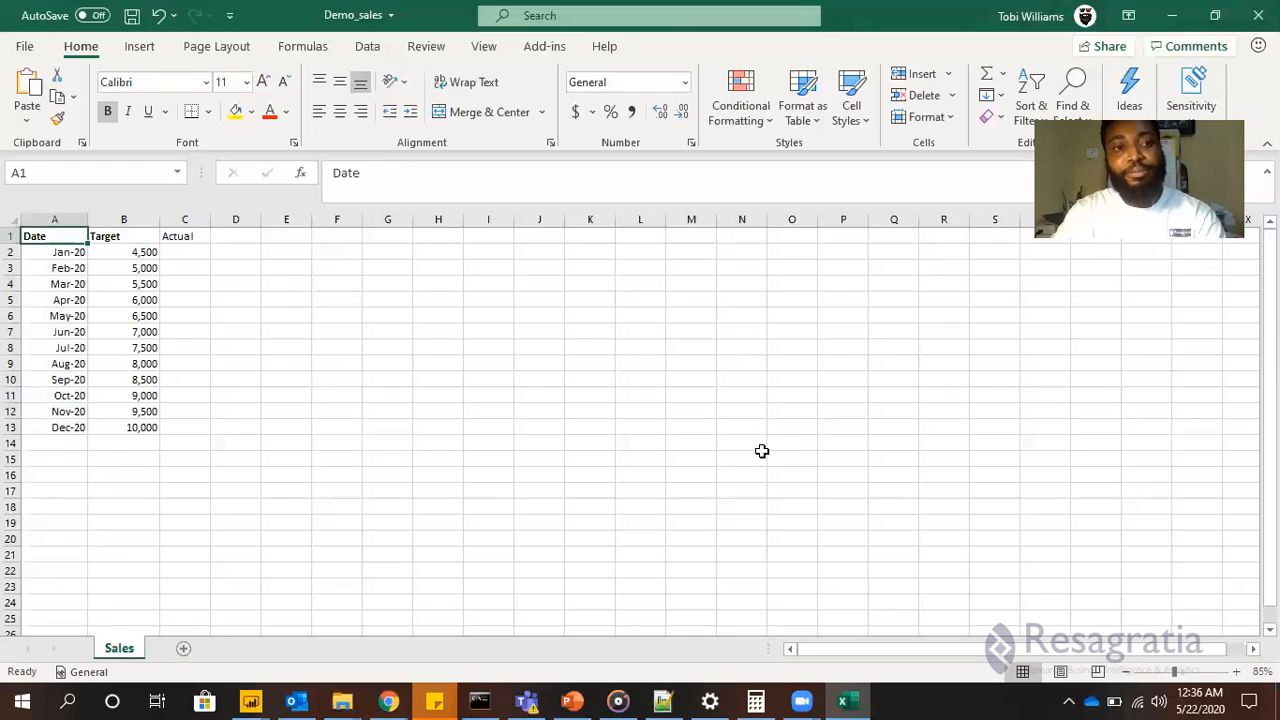
{"action": "key", "text": "Right"}
{"action": "key", "text": "Left"}
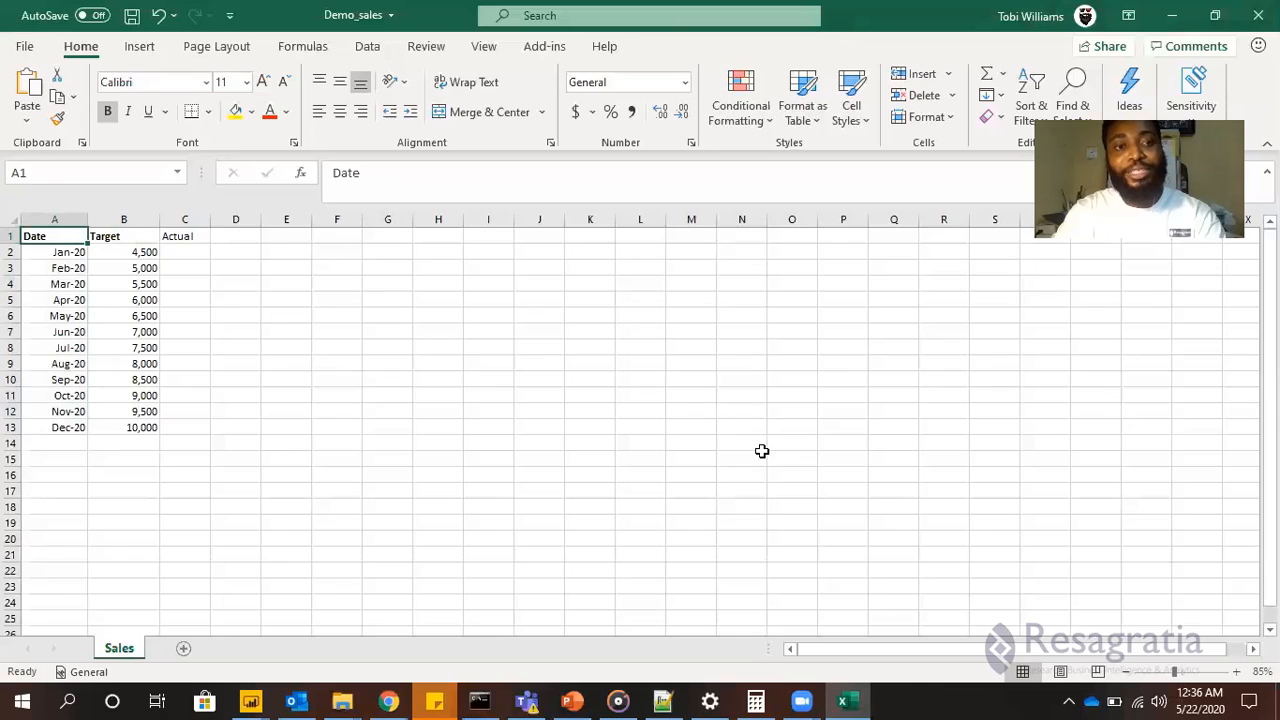
{"action": "key", "text": "ctrl+shift+Down"}
{"action": "key", "text": "ctrl+shift+Up"}
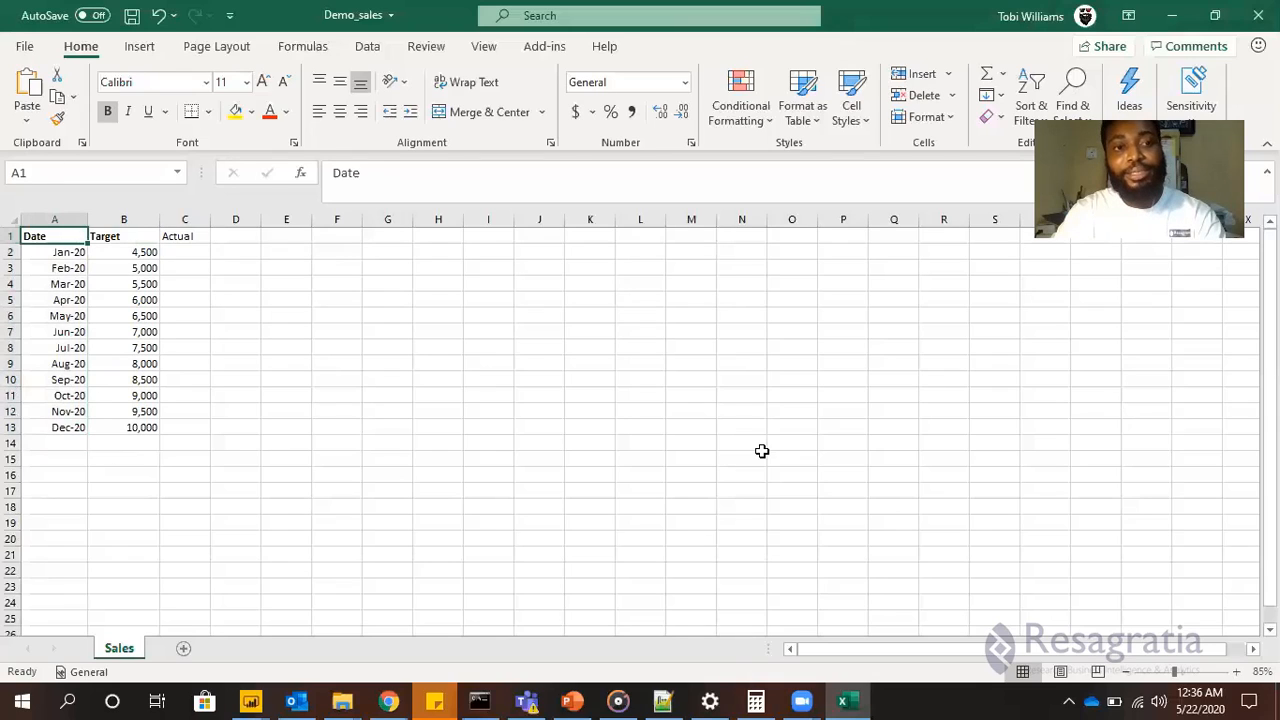
{"action": "key", "text": "ctrl+Right"}
{"action": "key", "text": "Down"}
{"action": "key", "text": "Down"}
{"action": "key", "text": "Down"}
{"action": "key", "text": "Down"}
{"action": "key", "text": "Down"}
{"action": "key", "text": "Down"}
{"action": "key", "text": "Down"}
{"action": "key", "text": "Down"}
{"action": "key", "text": "Down"}
{"action": "key", "text": "Down"}
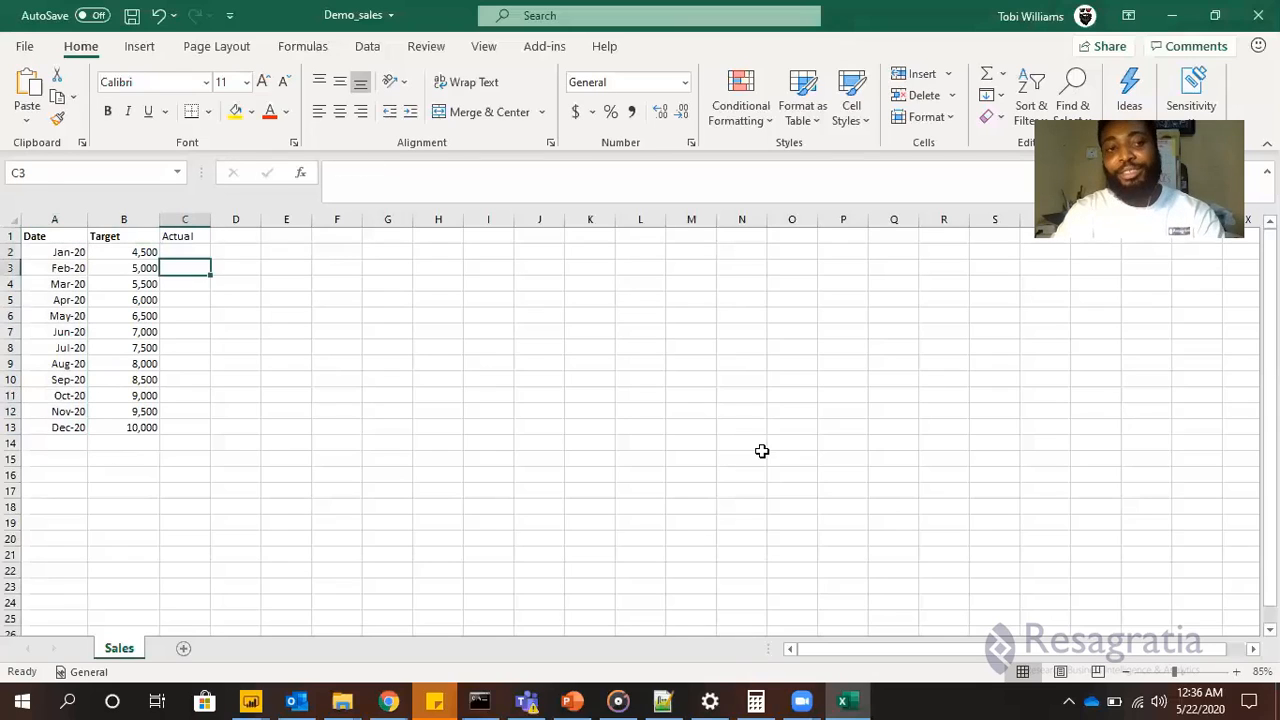
{"action": "key", "text": "Down"}
{"action": "key", "text": "Down"}
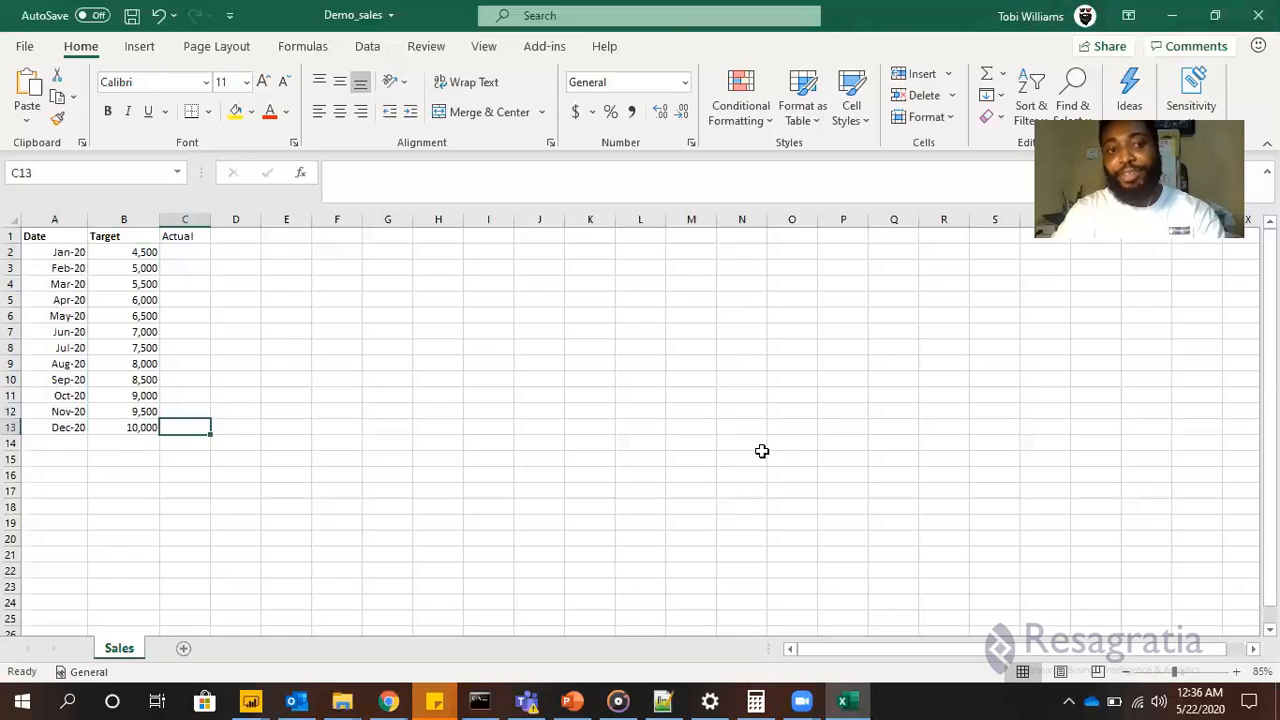
{"action": "key", "text": "Up"}
{"action": "key", "text": "Up"}
{"action": "key", "text": "Up"}
{"action": "key", "text": "Up"}
{"action": "key", "text": "Up"}
{"action": "key", "text": "Up"}
{"action": "key", "text": "Up"}
{"action": "key", "text": "Up"}
{"action": "key", "text": "Up"}
{"action": "key", "text": "Up"}
{"action": "key", "text": "Up"}
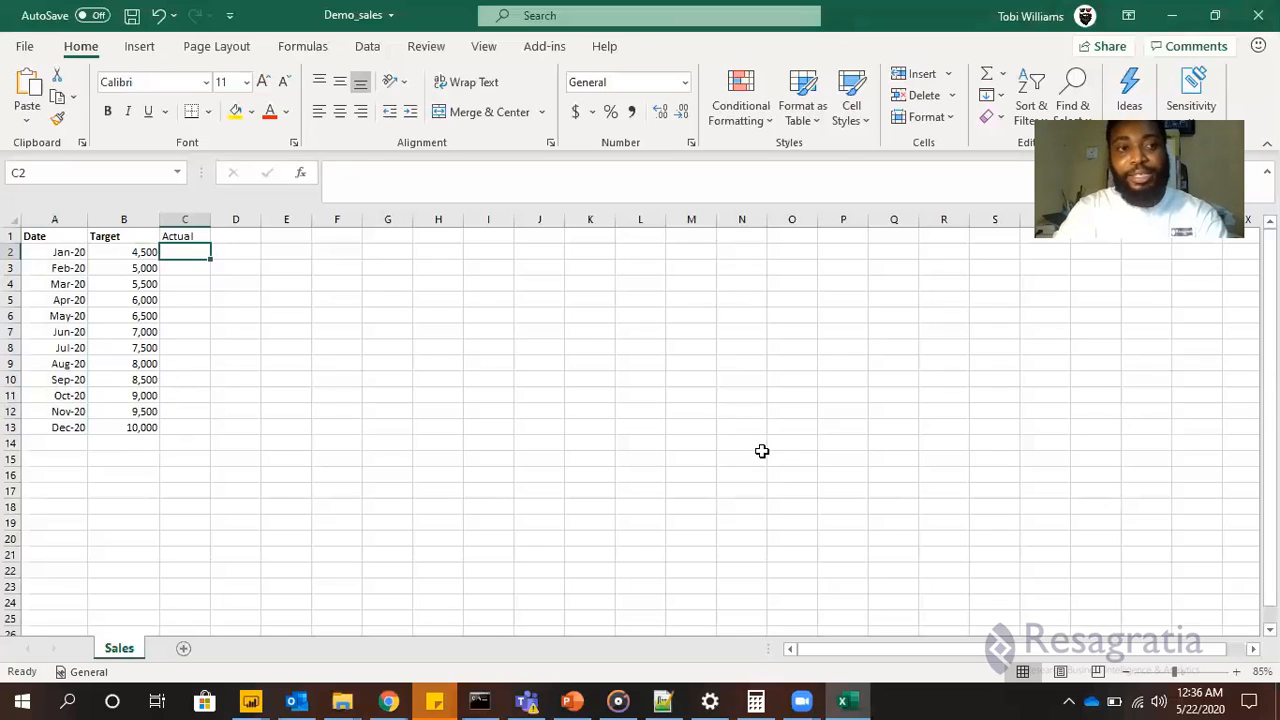
{"action": "key", "text": "shift+Down"}
{"action": "key", "text": "shift+Down"}
{"action": "key", "text": "shift+Down"}
{"action": "key", "text": "shift+Down"}
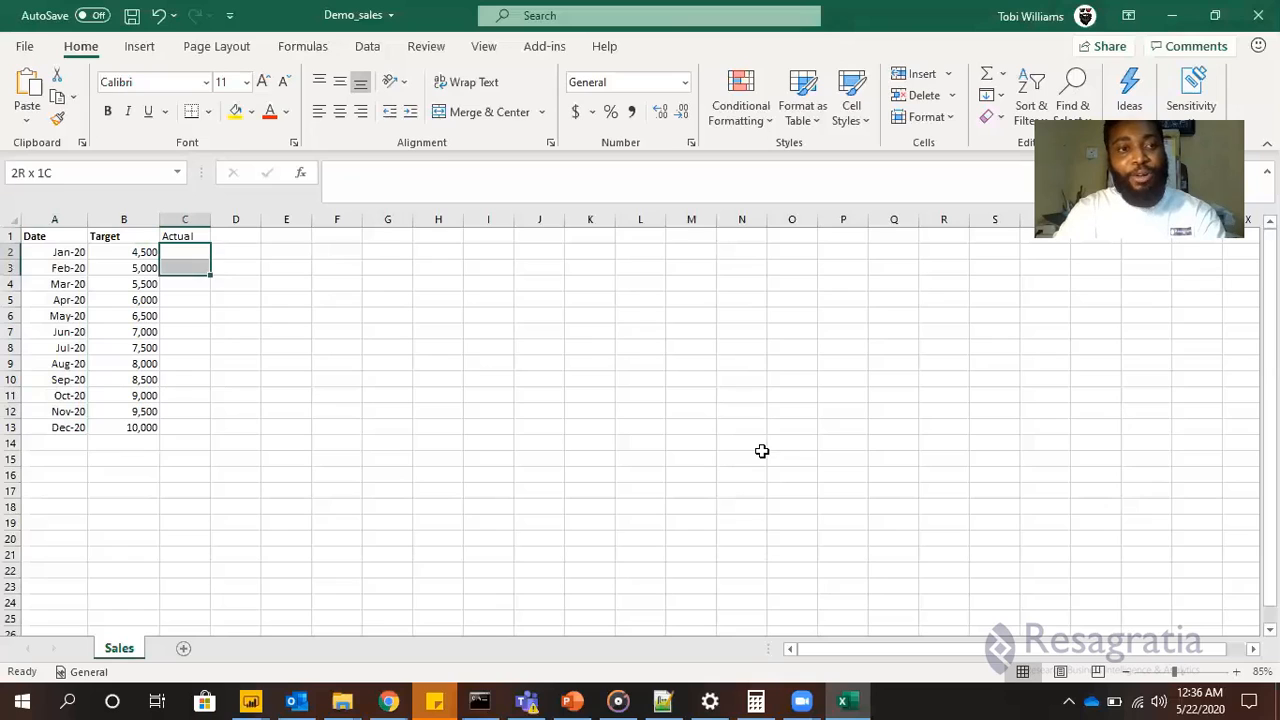
Begin a RANDBETWEEN formula in C2 with B2-(0.1*B2) as the bottom value
{"action": "key", "text": "Up"}
{"action": "key", "text": "Down"}
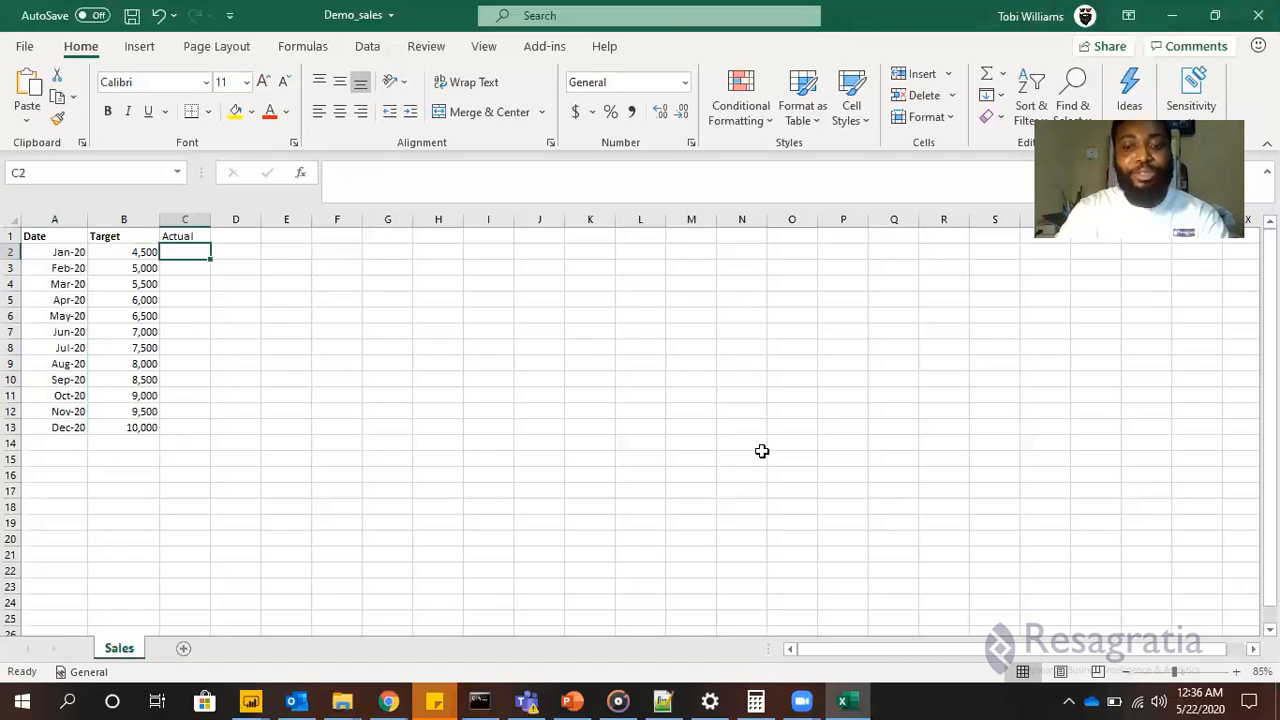
{"action": "type", "text": "="}
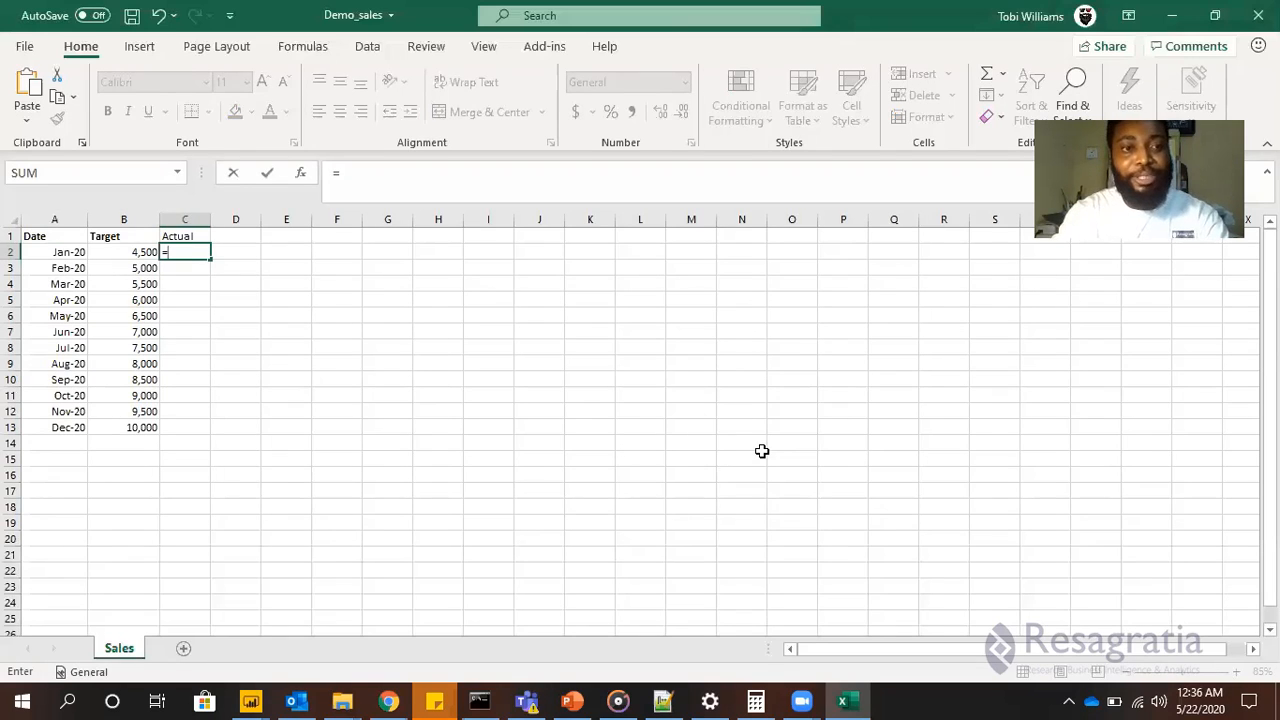
{"action": "type", "text": "randb"}
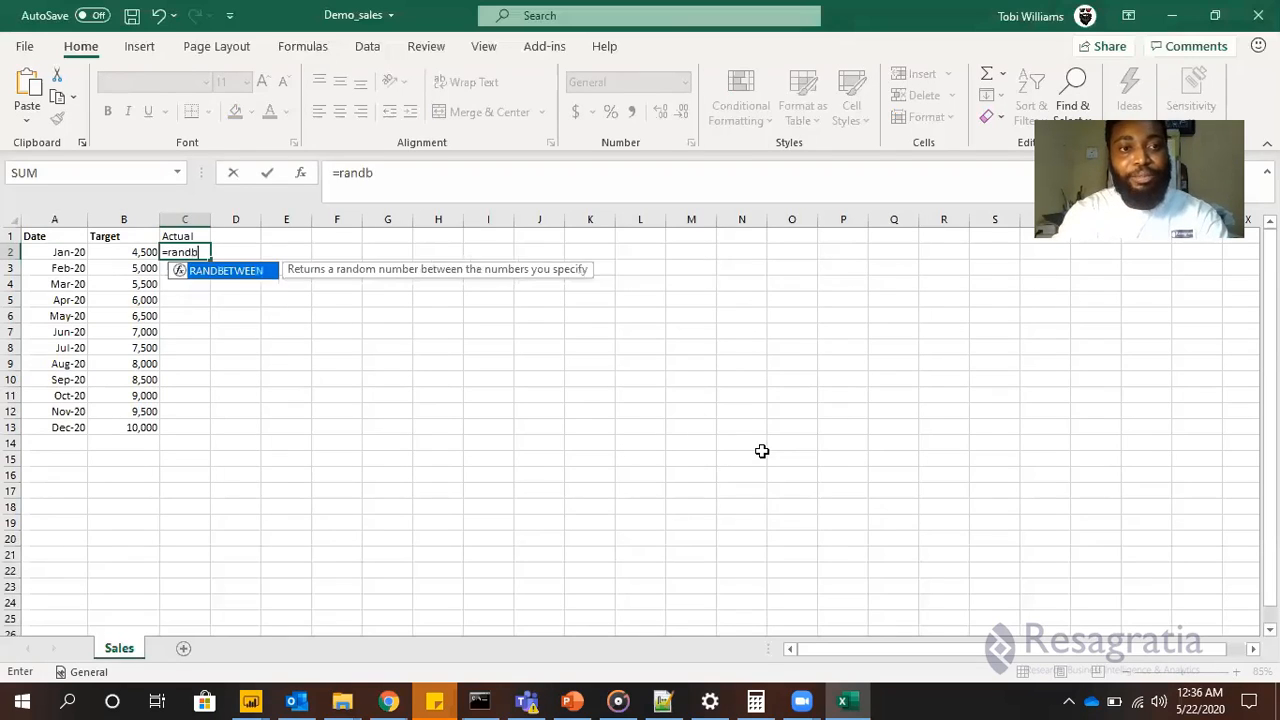
{"action": "key", "text": "Tab"}
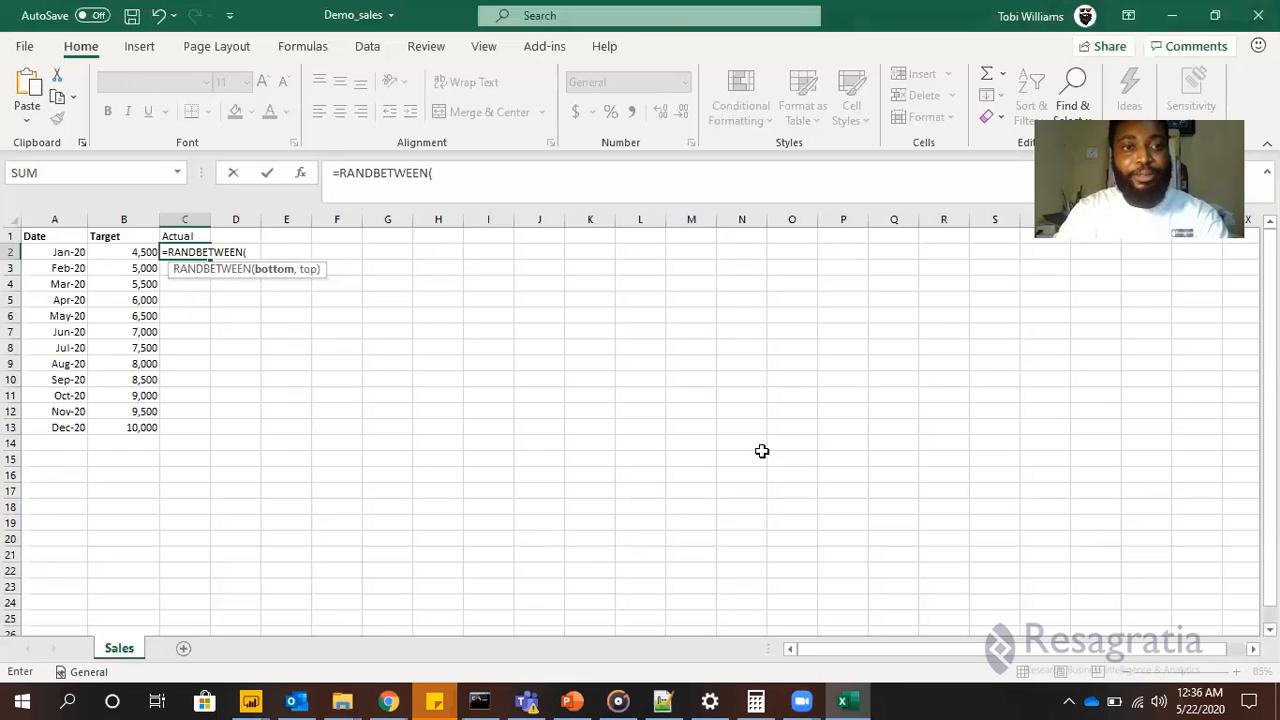
{"action": "key", "text": "Left"}
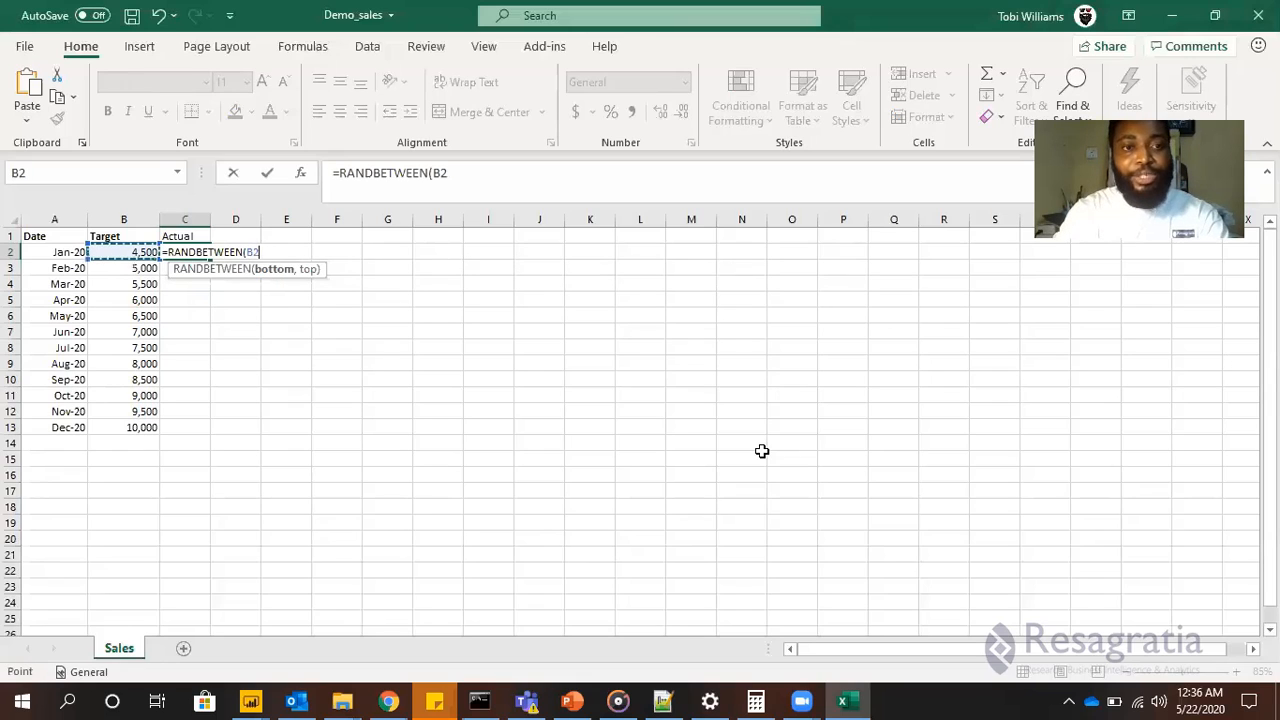
{"action": "type", "text": "-(0"}
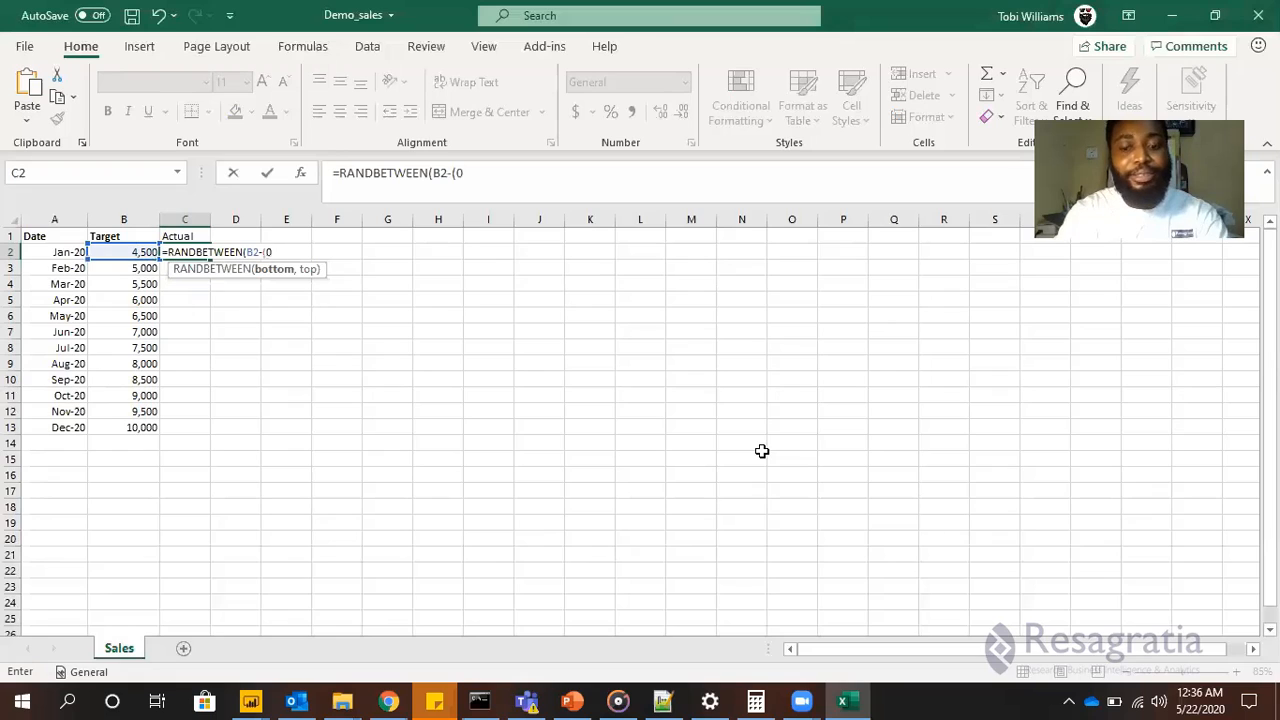
{"action": "type", "text": ".1*"}
{"action": "key", "text": "Left"}
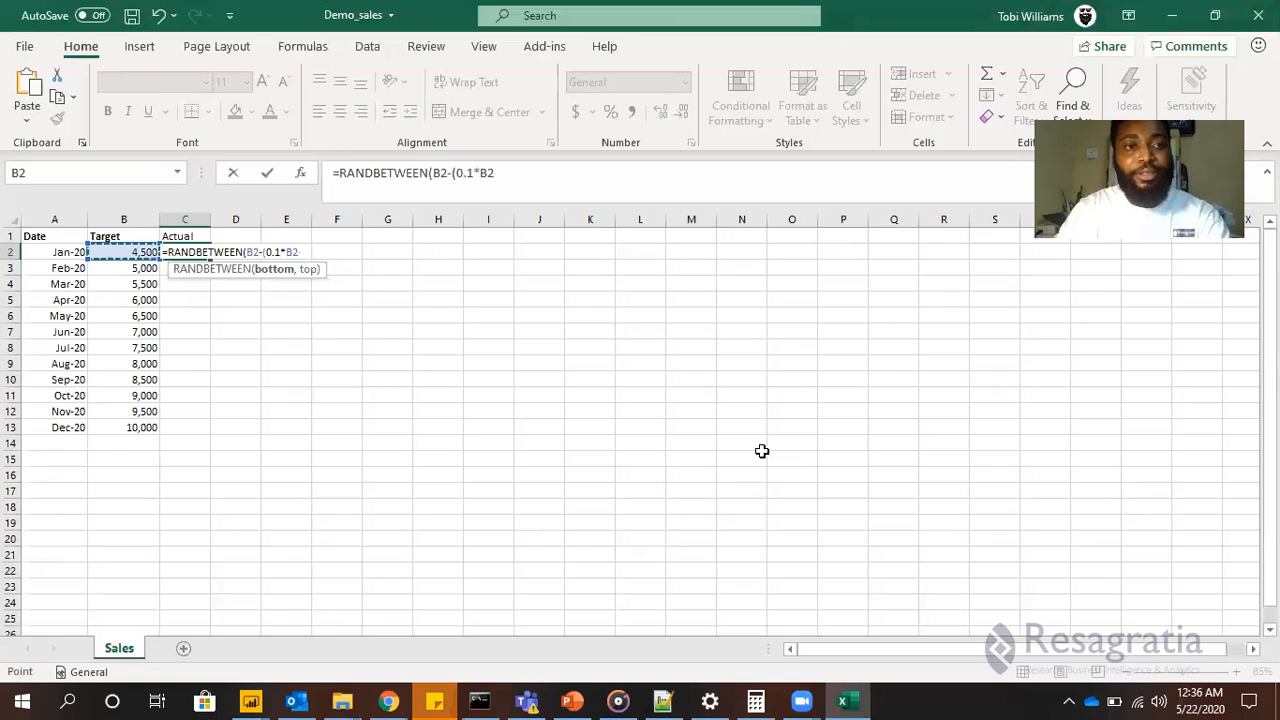
{"action": "type", "text": "),"}
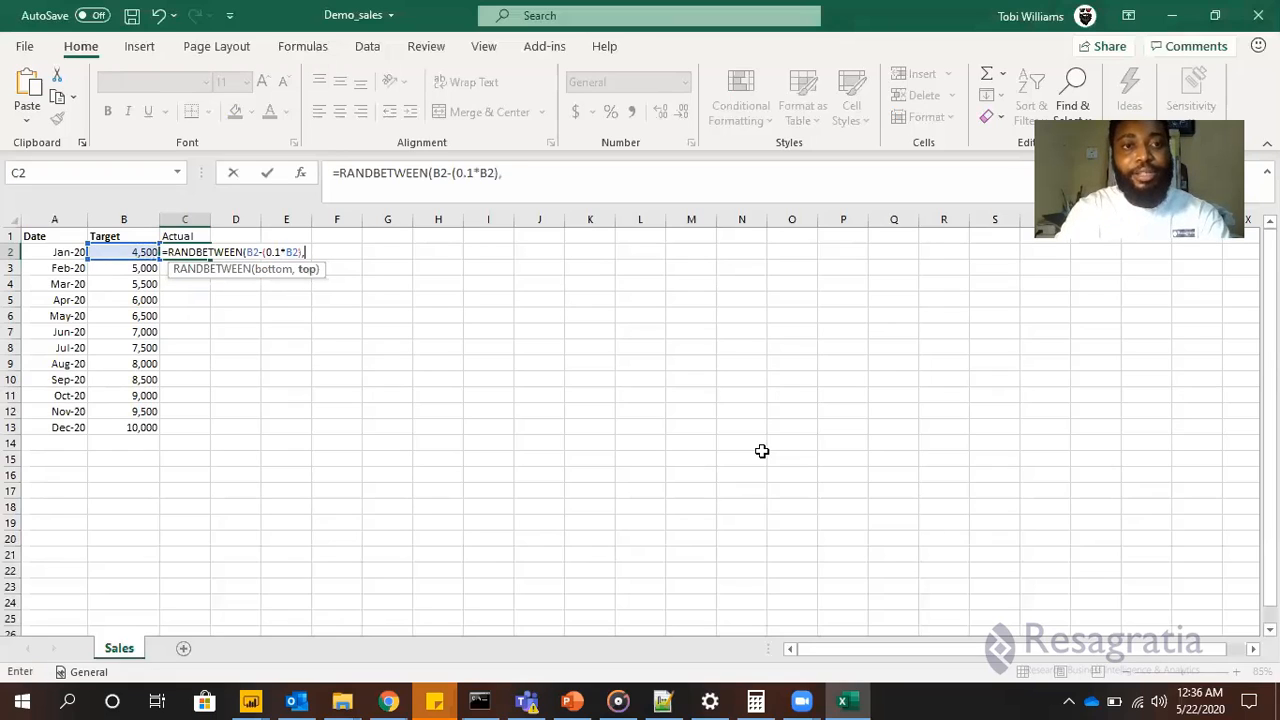
Complete the RANDBETWEEN formula in C2 with B2+(0.1*B2) as the top value
{"action": "key", "text": "Left"}
{"action": "type", "text": "+"}
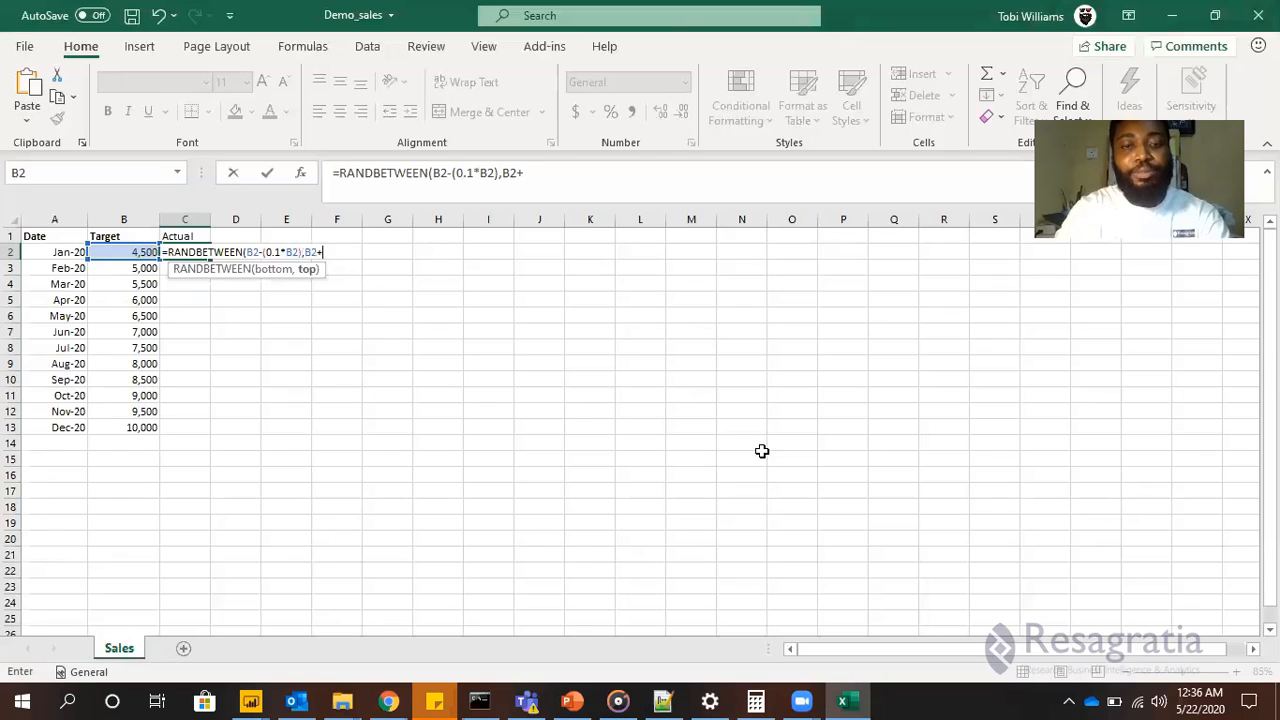
{"action": "type", "text": "(0.1"}
{"action": "key", "text": "Return"}
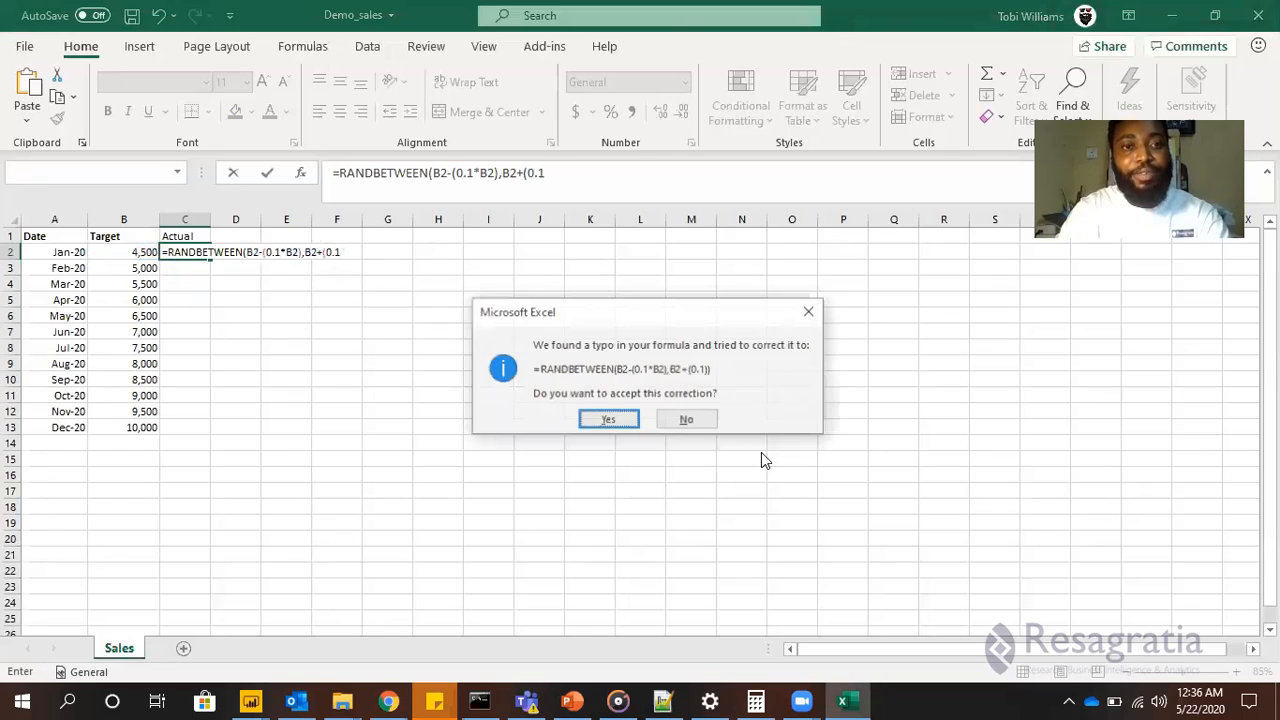
{"action": "key", "text": "Tab"}
{"action": "key", "text": "Return"}
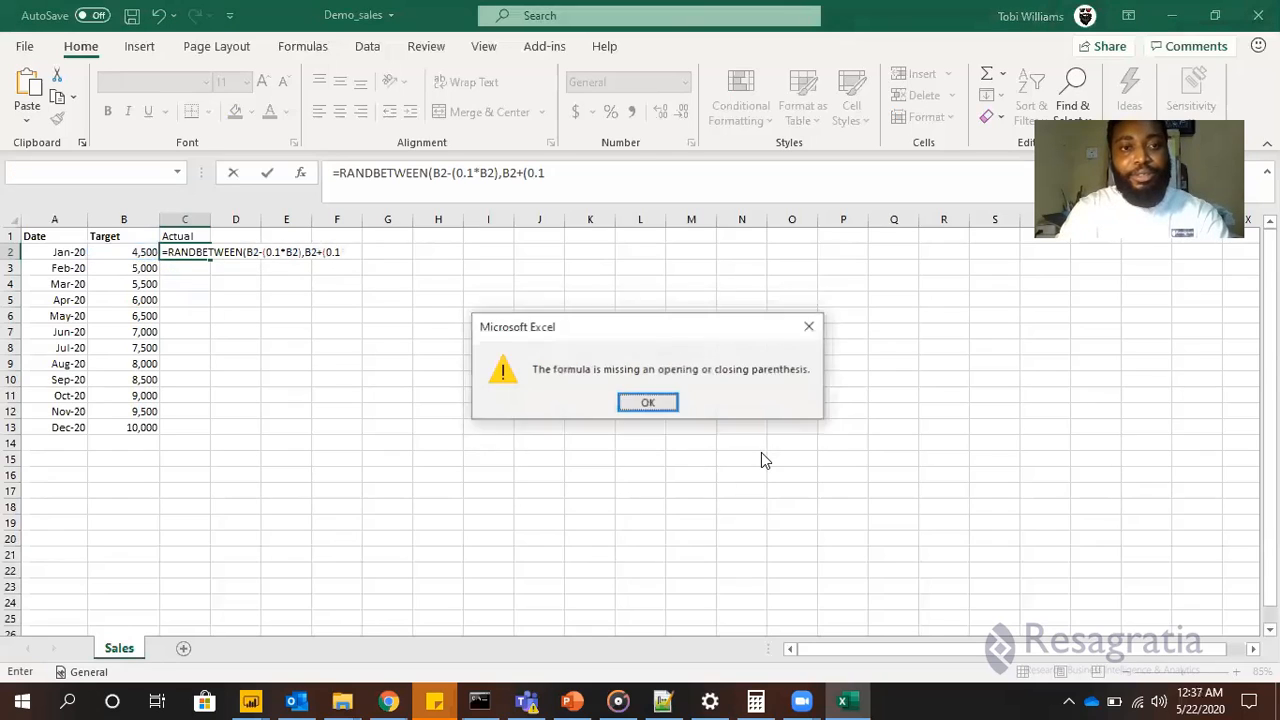
{"action": "key", "text": "Return"}
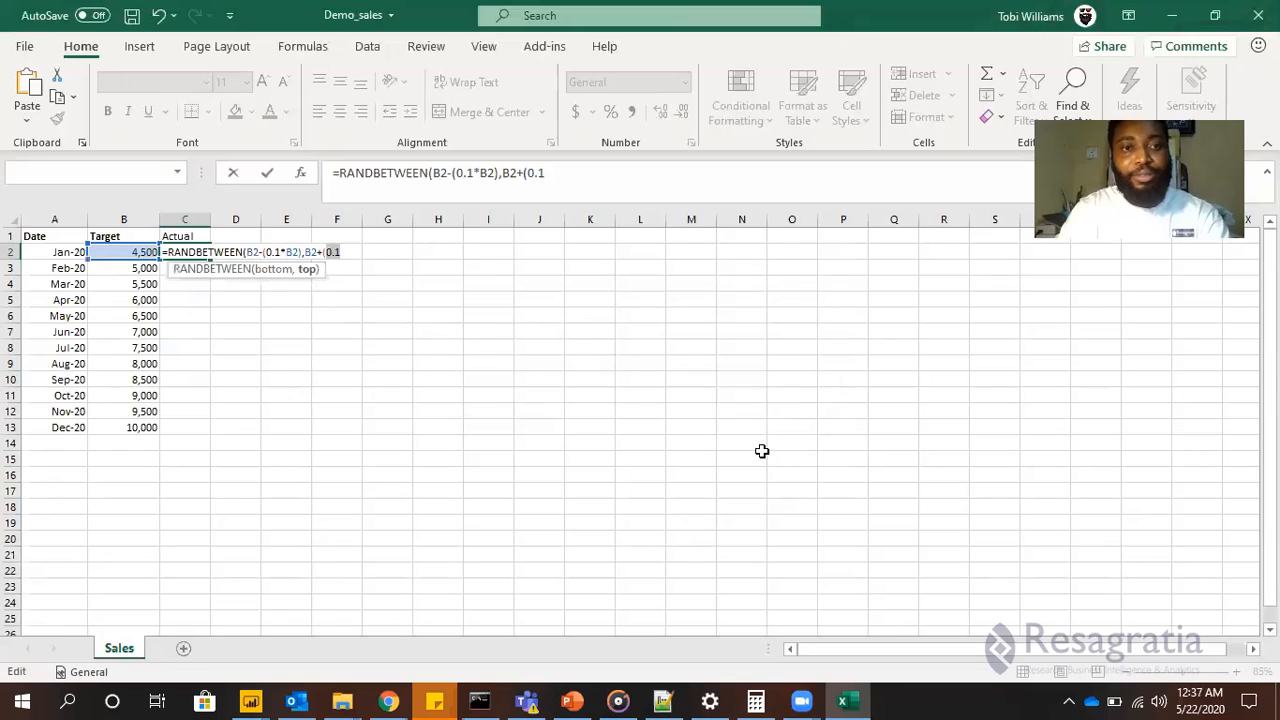
{"action": "key", "text": "Right"}
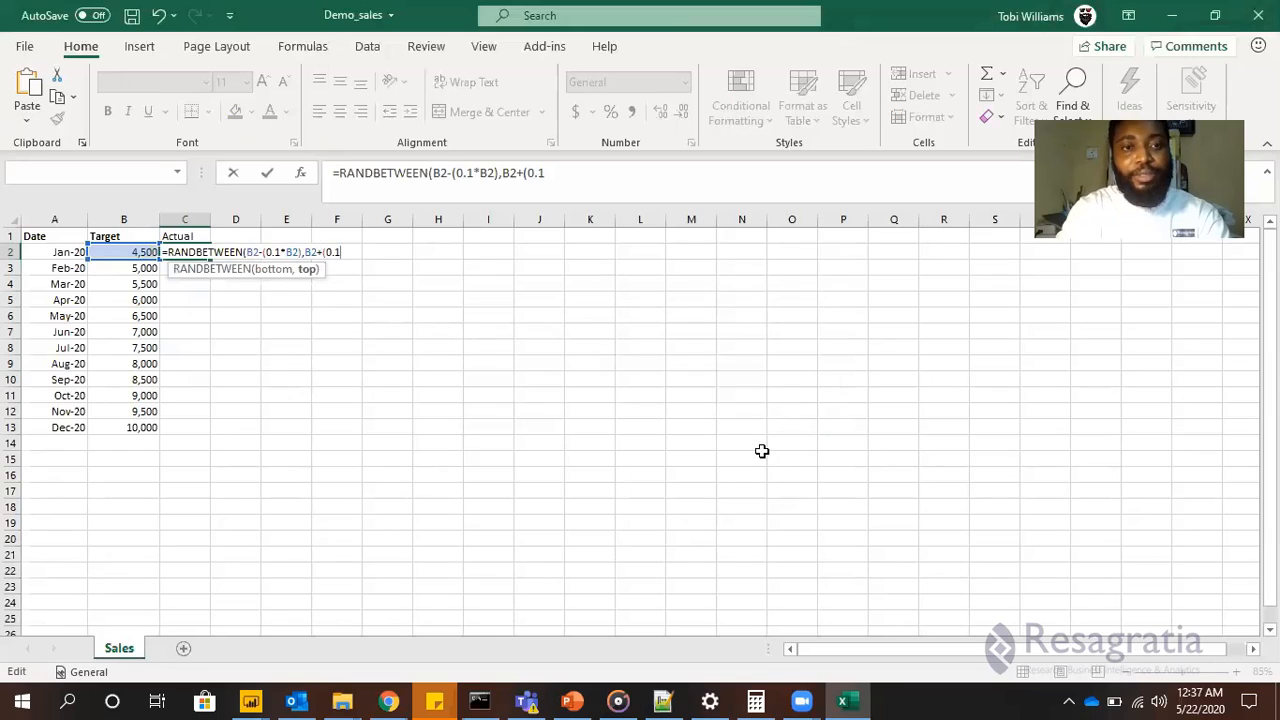
{"action": "type", "text": "*"}
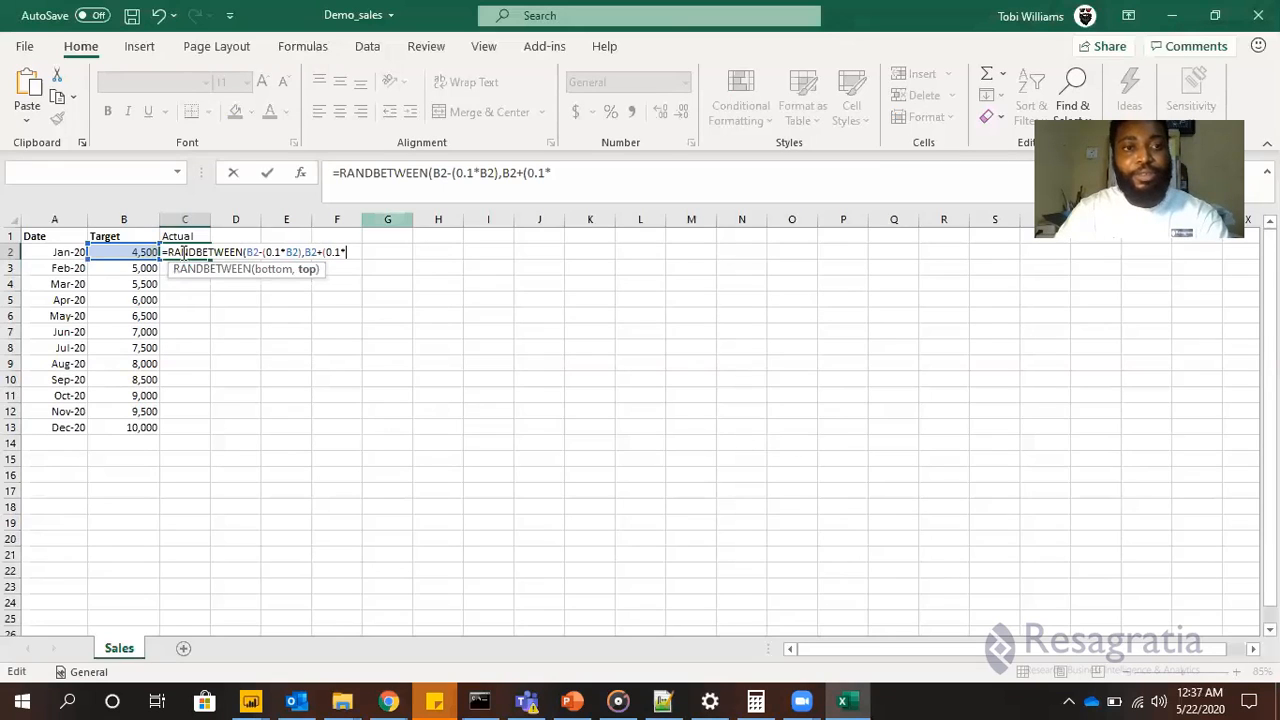
{"action": "left_click", "coordinate": [124, 252]}
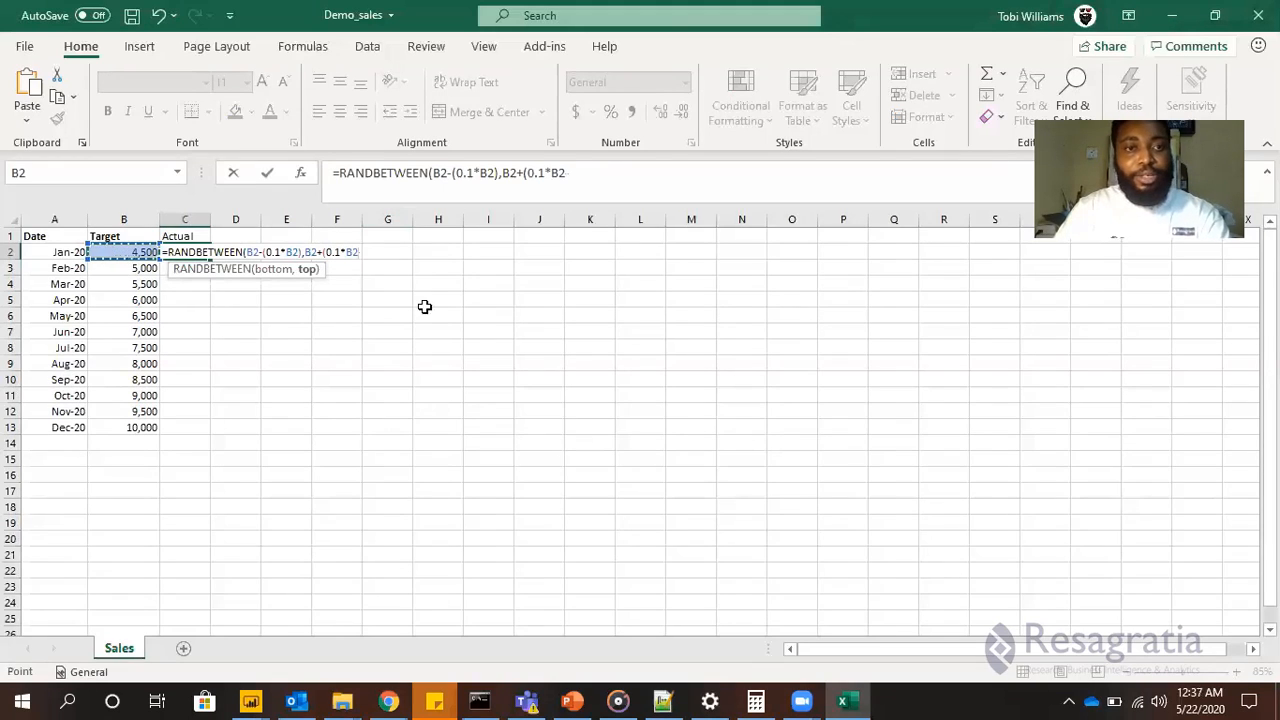
{"action": "type", "text": "))"}
{"action": "key", "text": "Return"}
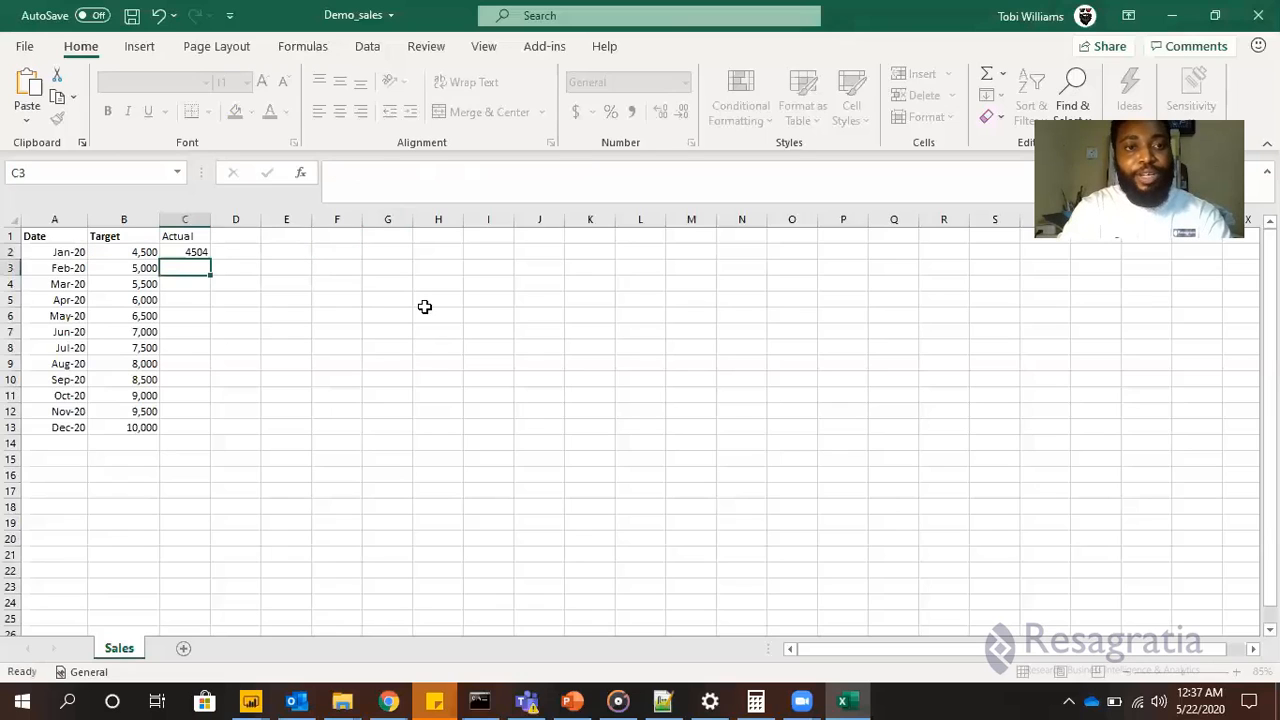
Fill the C2 formula down through May in C6, and replace the formulas in C2:C6 with their values
{"action": "key", "text": "Up"}
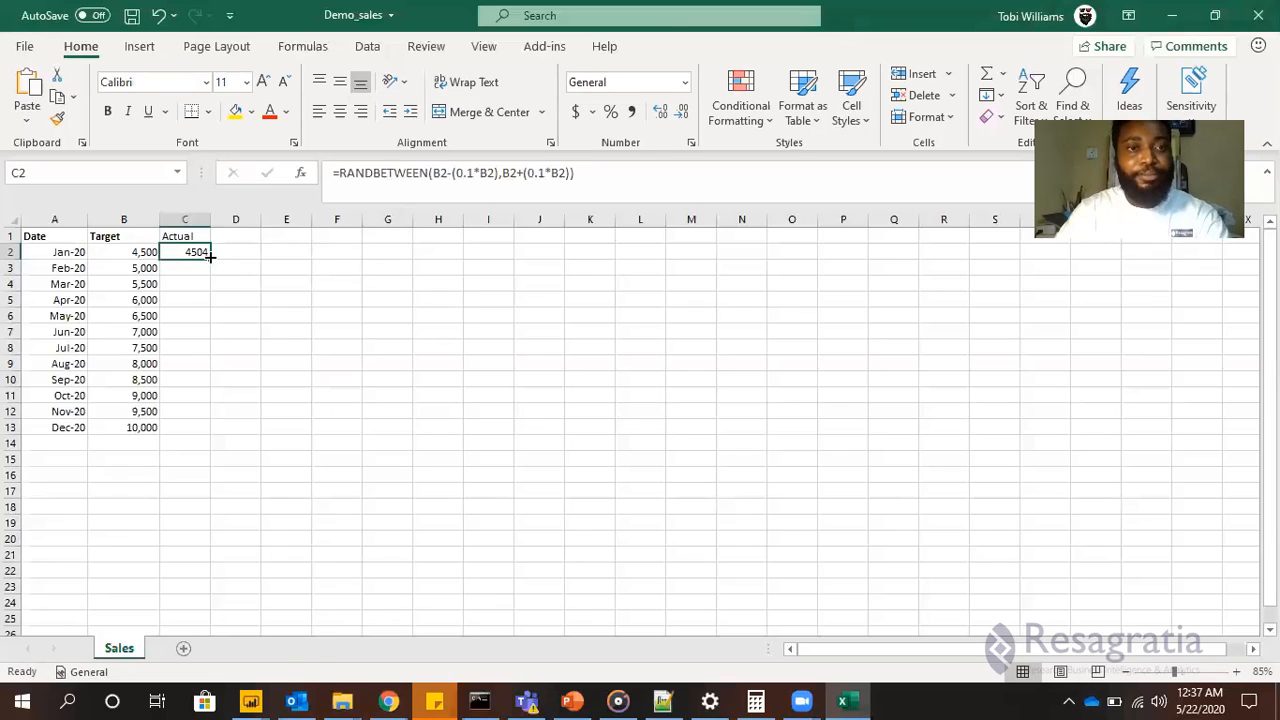
{"action": "left_click_drag", "start_coordinate": [210, 259], "coordinate": [209, 320]}
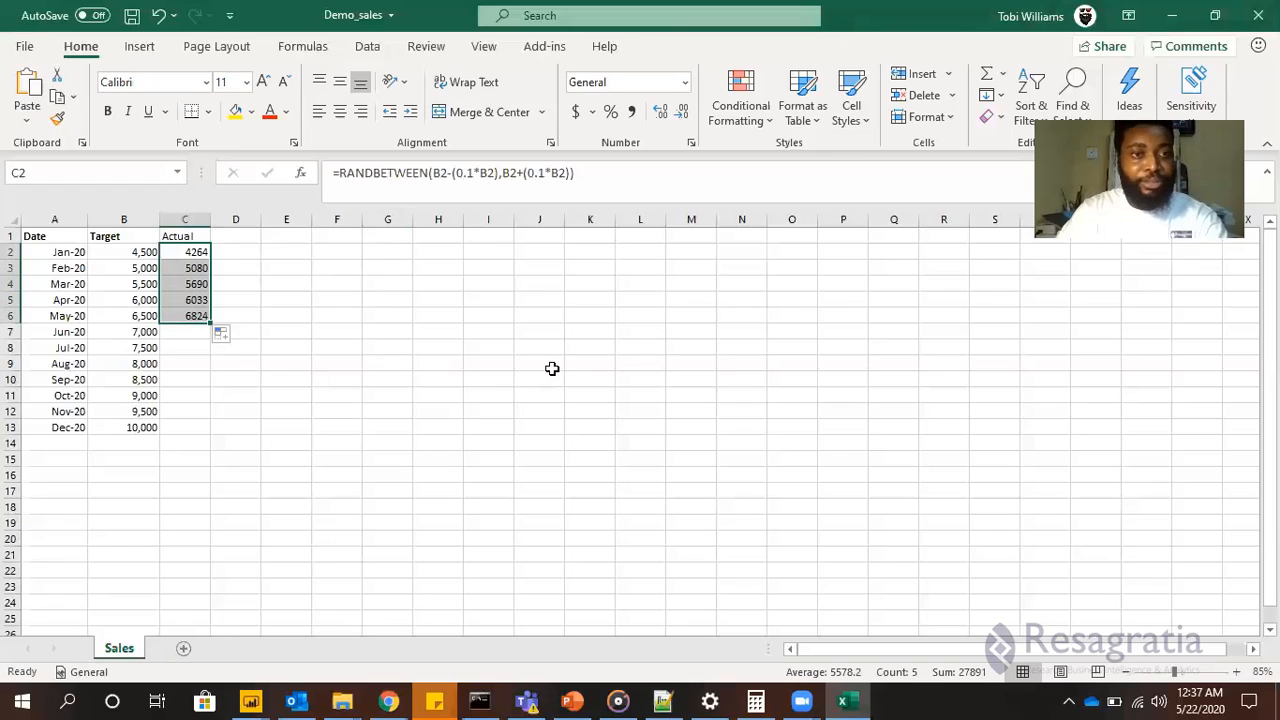
{"action": "left_click", "coordinate": [203, 252]}
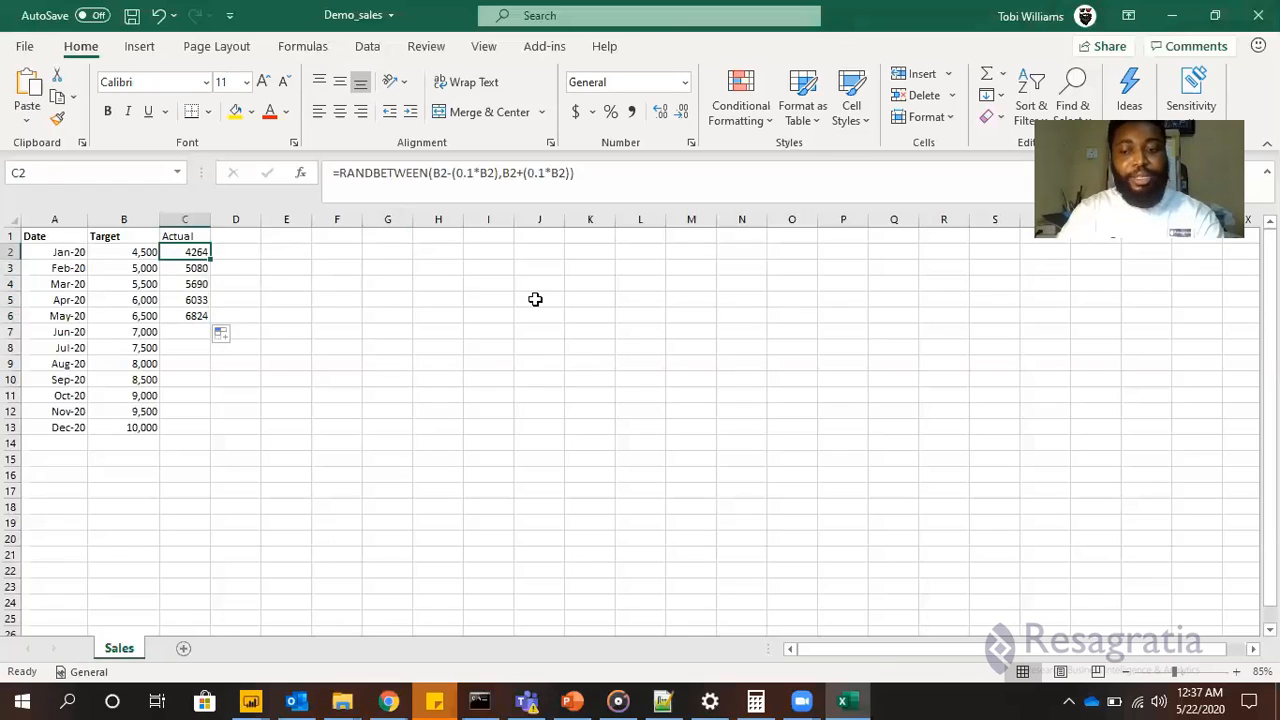
{"action": "key", "text": "ctrl+shift+Down"}
{"action": "key", "text": "ctrl+c"}
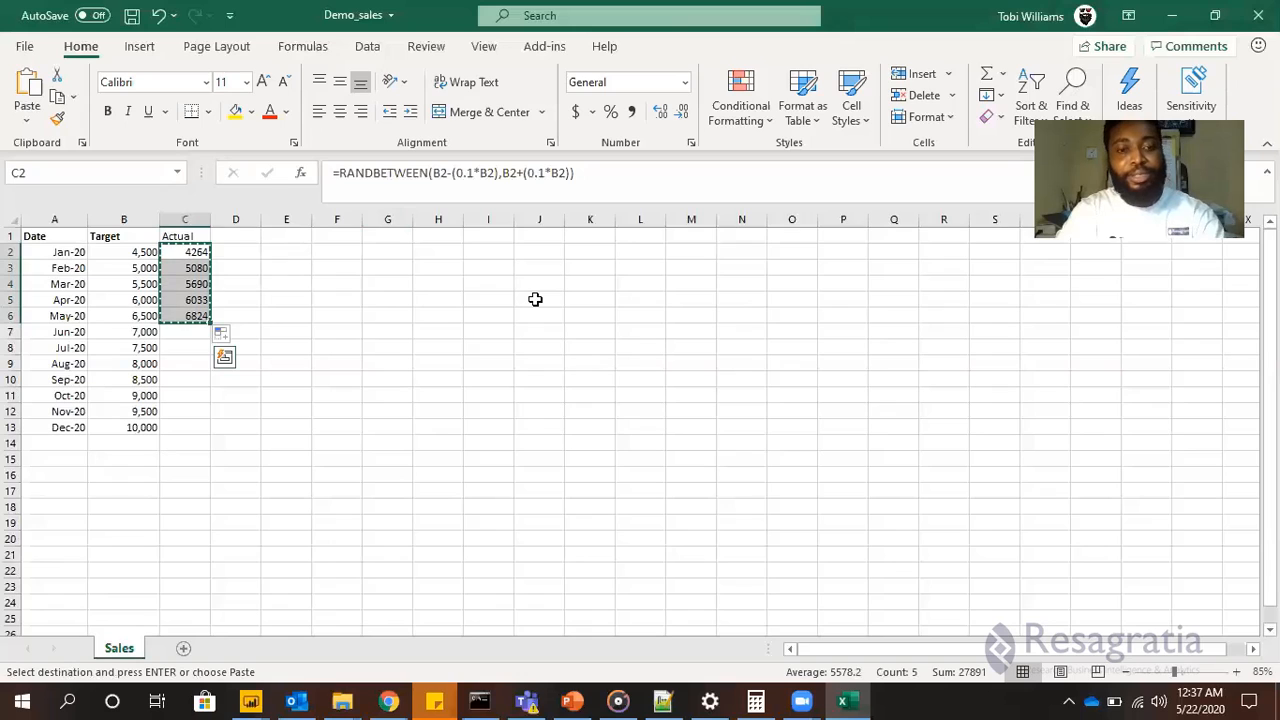
{"action": "key", "text": "ctrl+alt+v"}
{"action": "key", "text": "v"}
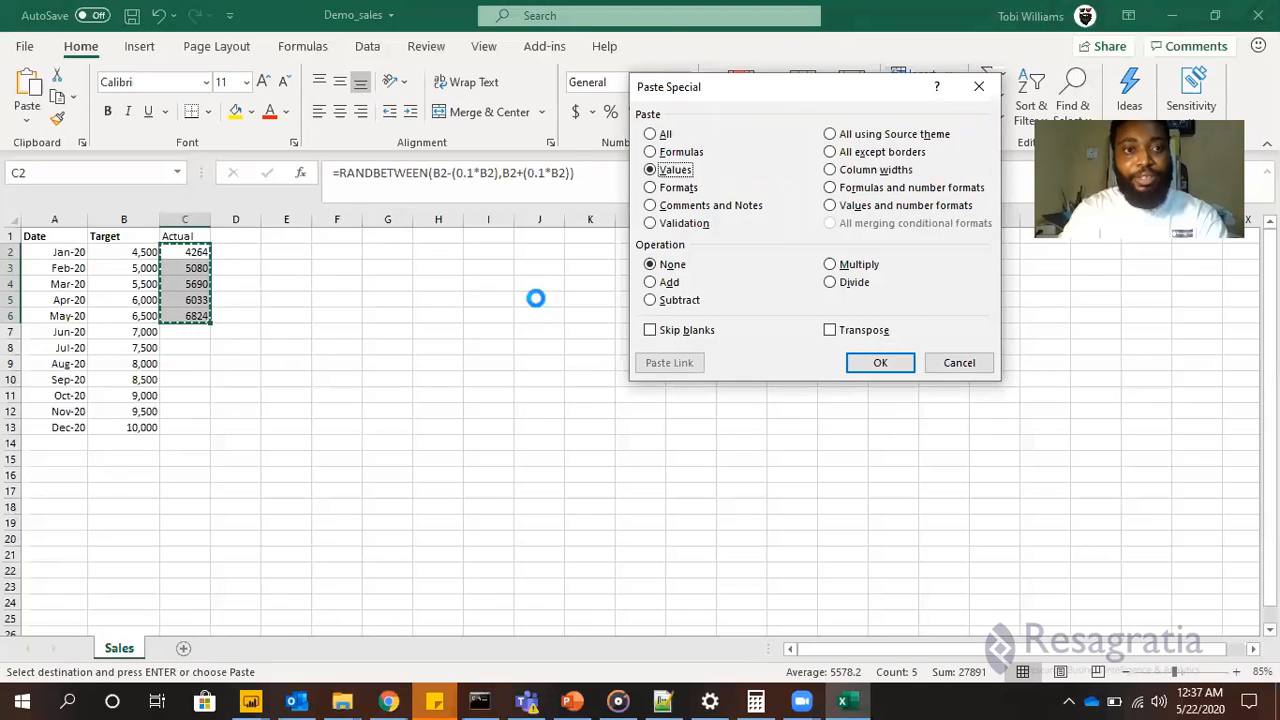
{"action": "key", "text": "Return"}
{"action": "key", "text": "Escape"}
{"action": "key", "text": "Up"}
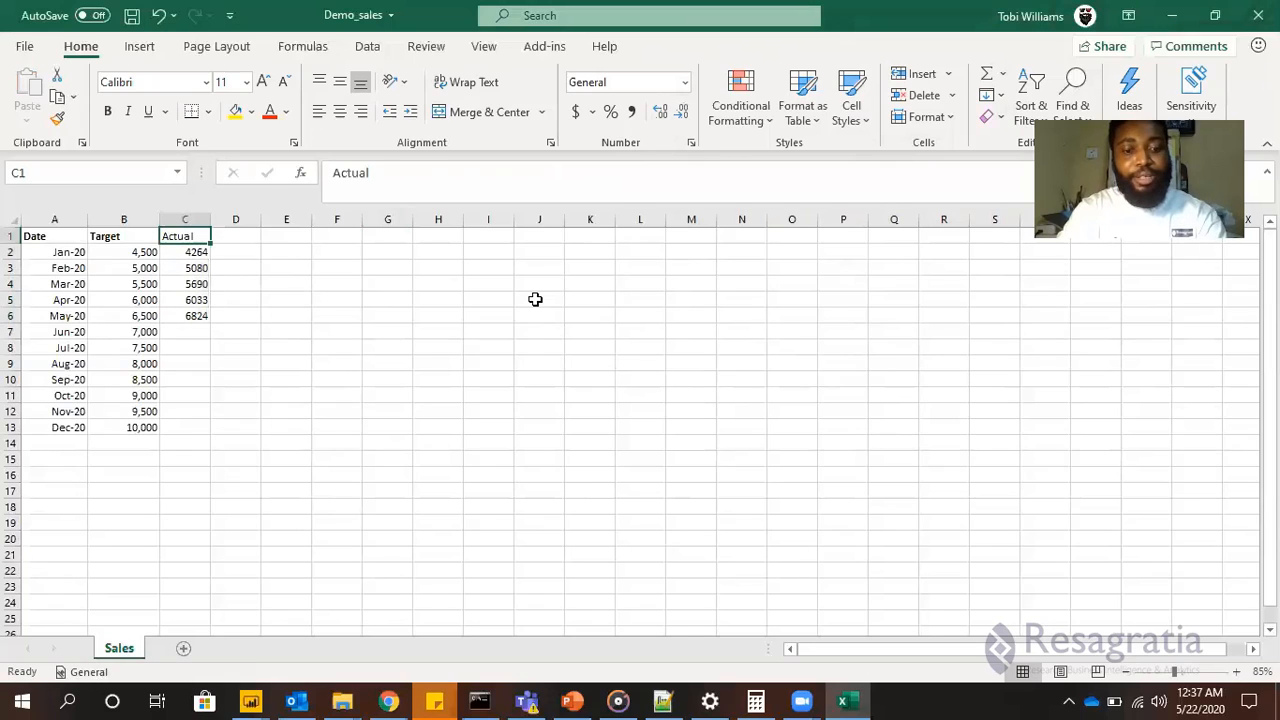
Make the Actual header in C1 bold
{"action": "key", "text": "ctrl+b"}
{"action": "key", "text": "Left"}
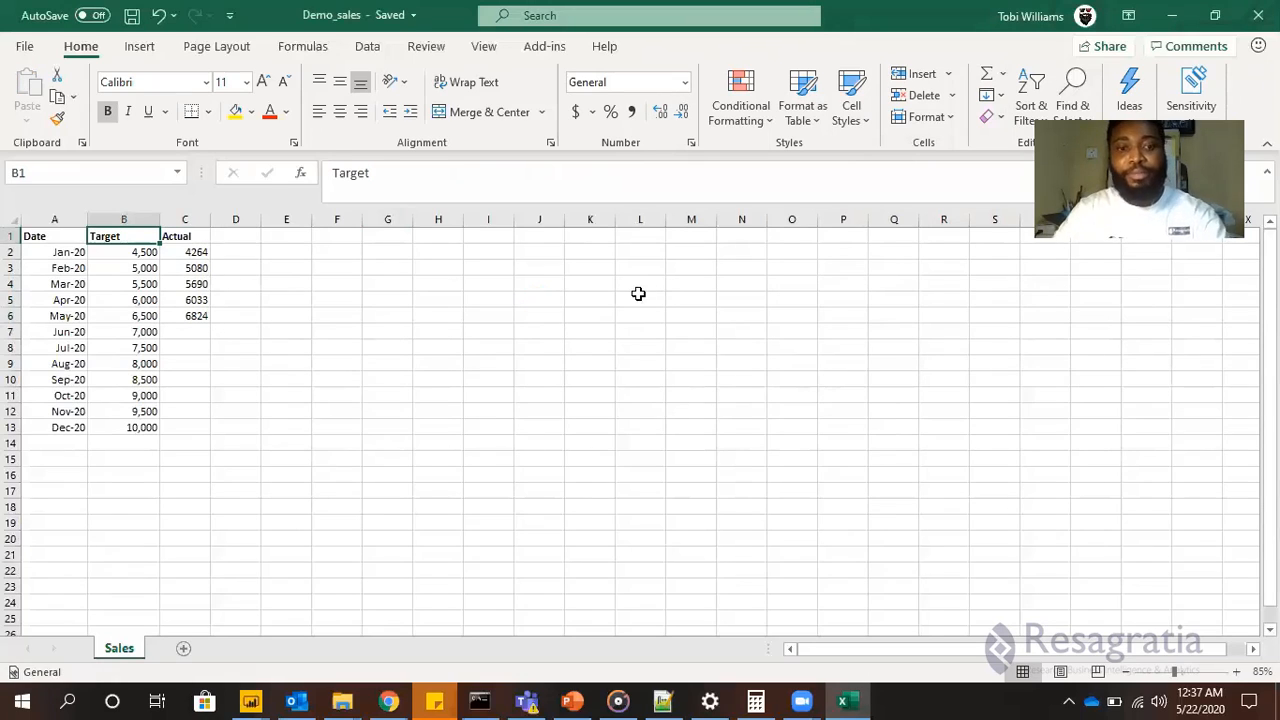
Switch to the Power Query Editor of Power BI and import the Sales sheet from the Demo_sales Excel workbook
{"action": "left_click", "coordinate": [1172, 15]}
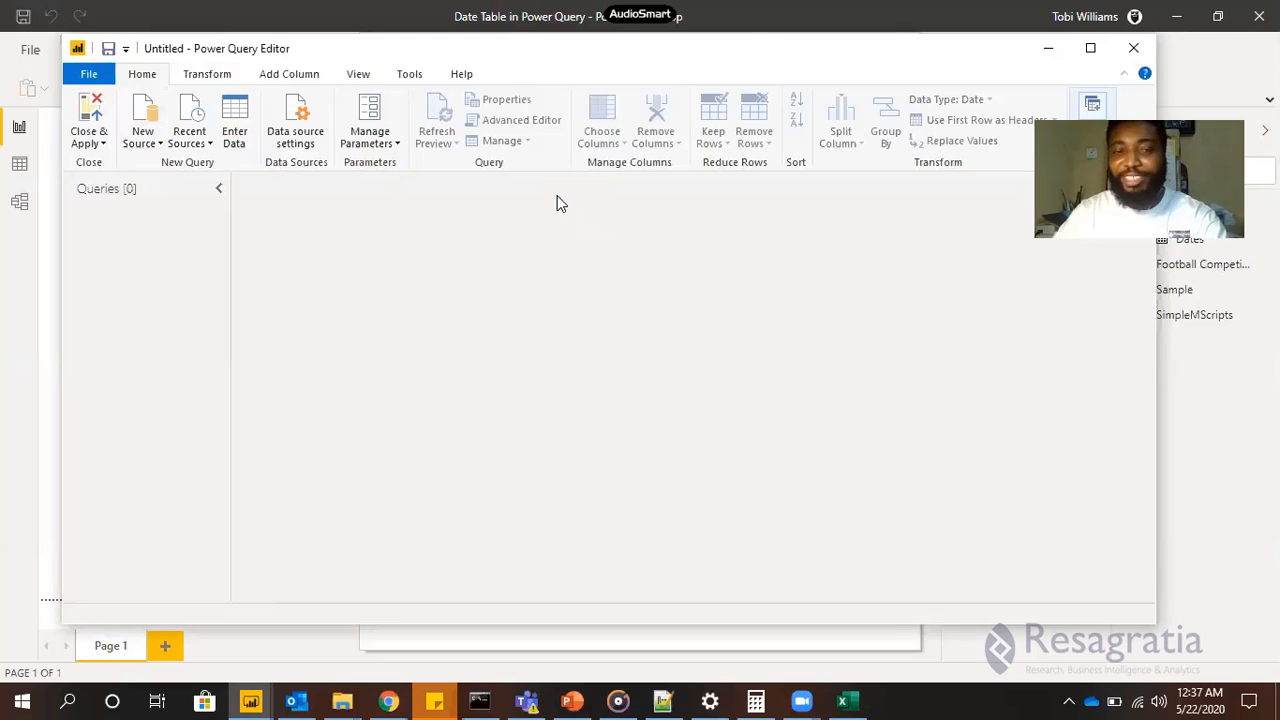
{"action": "left_click", "coordinate": [571, 638]}
{"action": "double_click", "coordinate": [652, 132]}
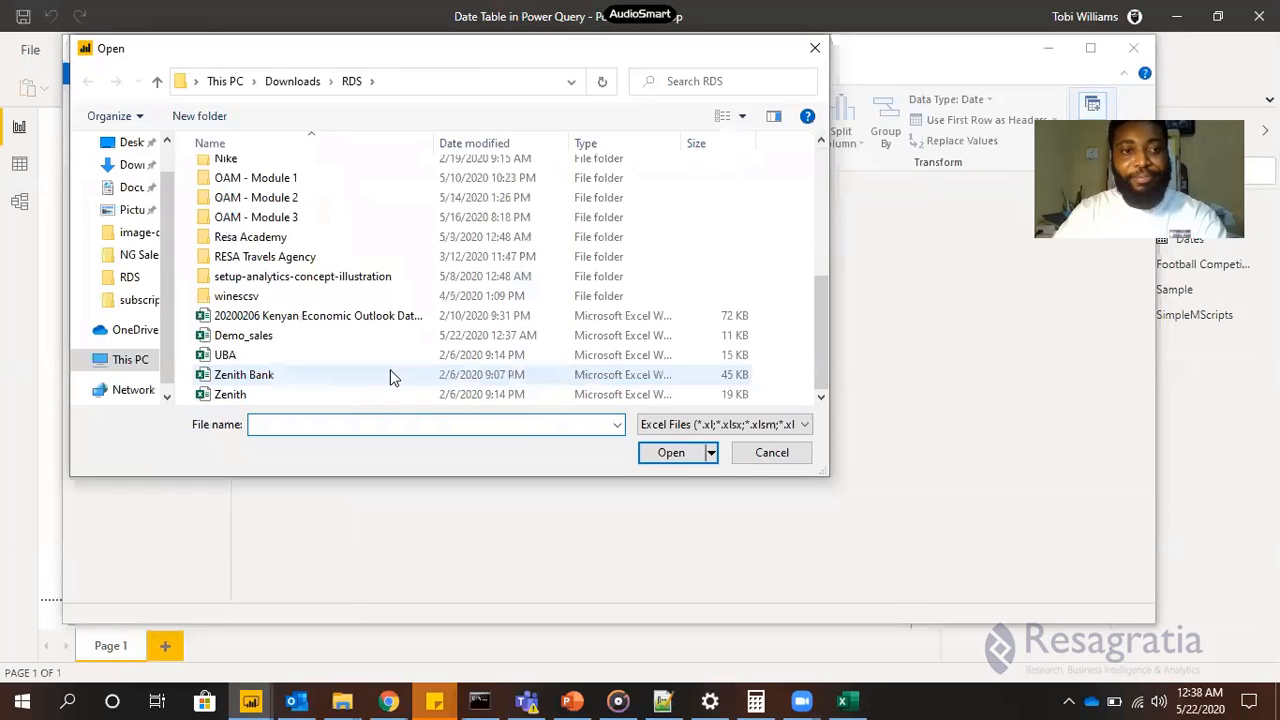
{"action": "left_click", "coordinate": [282, 336]}
{"action": "left_click", "coordinate": [673, 454]}
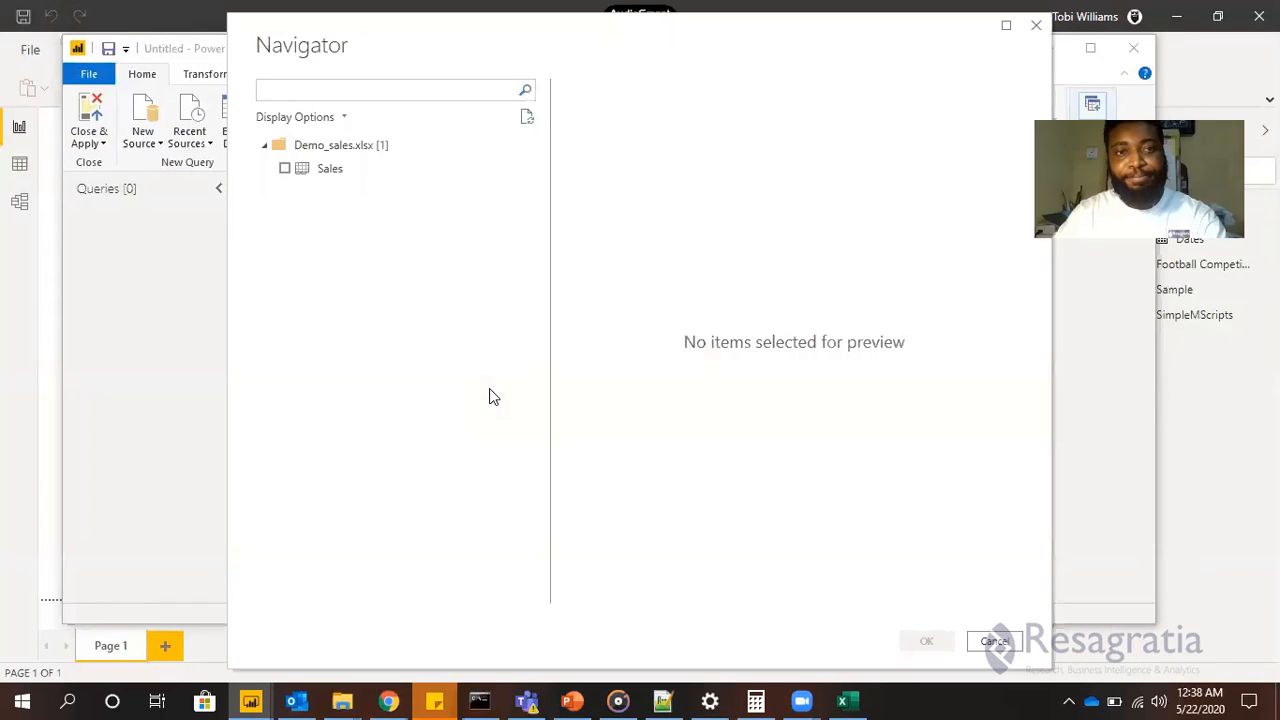
{"action": "left_click", "coordinate": [285, 168]}
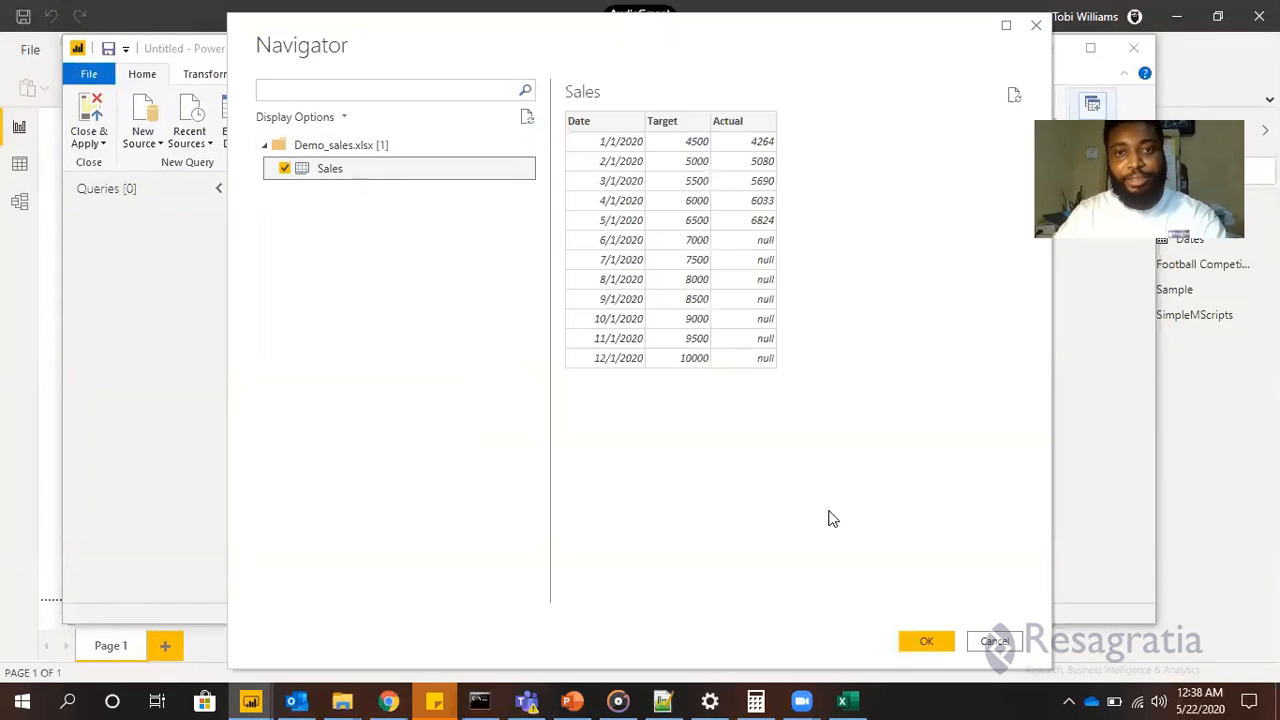
{"action": "left_click", "coordinate": [924, 640]}
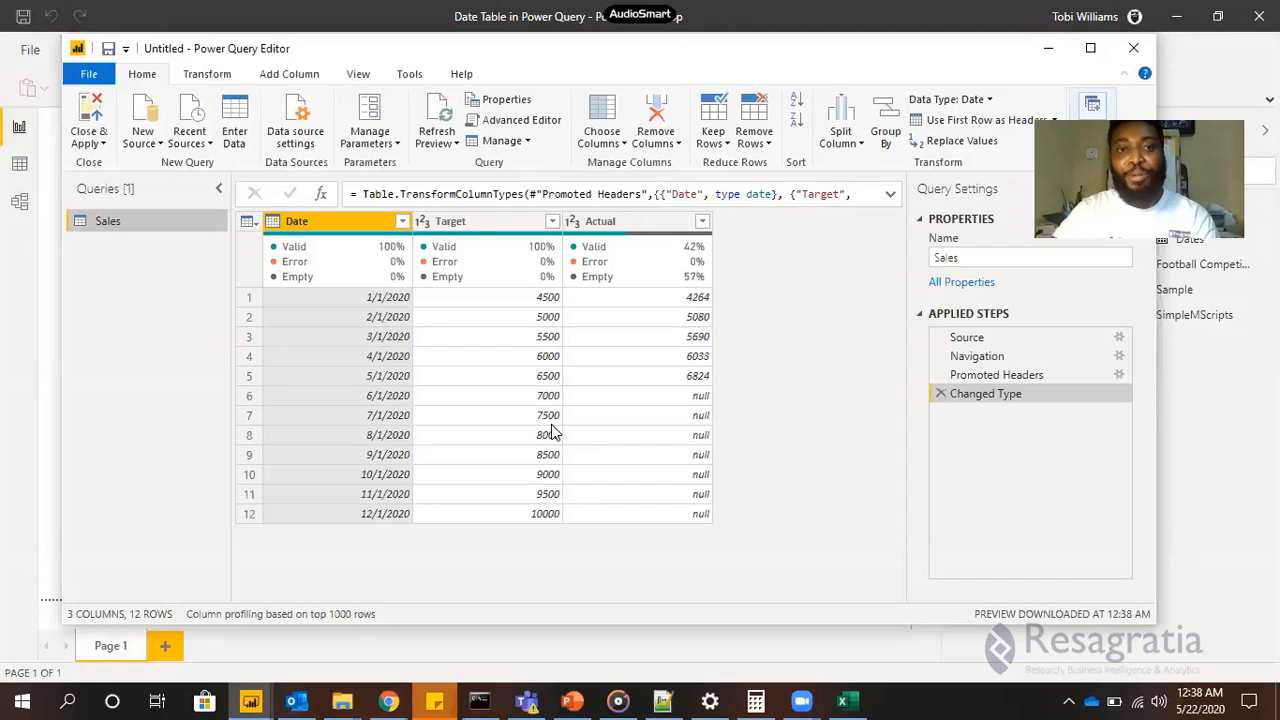
{"action": "left_click_drag", "start_coordinate": [628, 221], "coordinate": [621, 342]}
{"action": "left_click", "coordinate": [621, 342]}
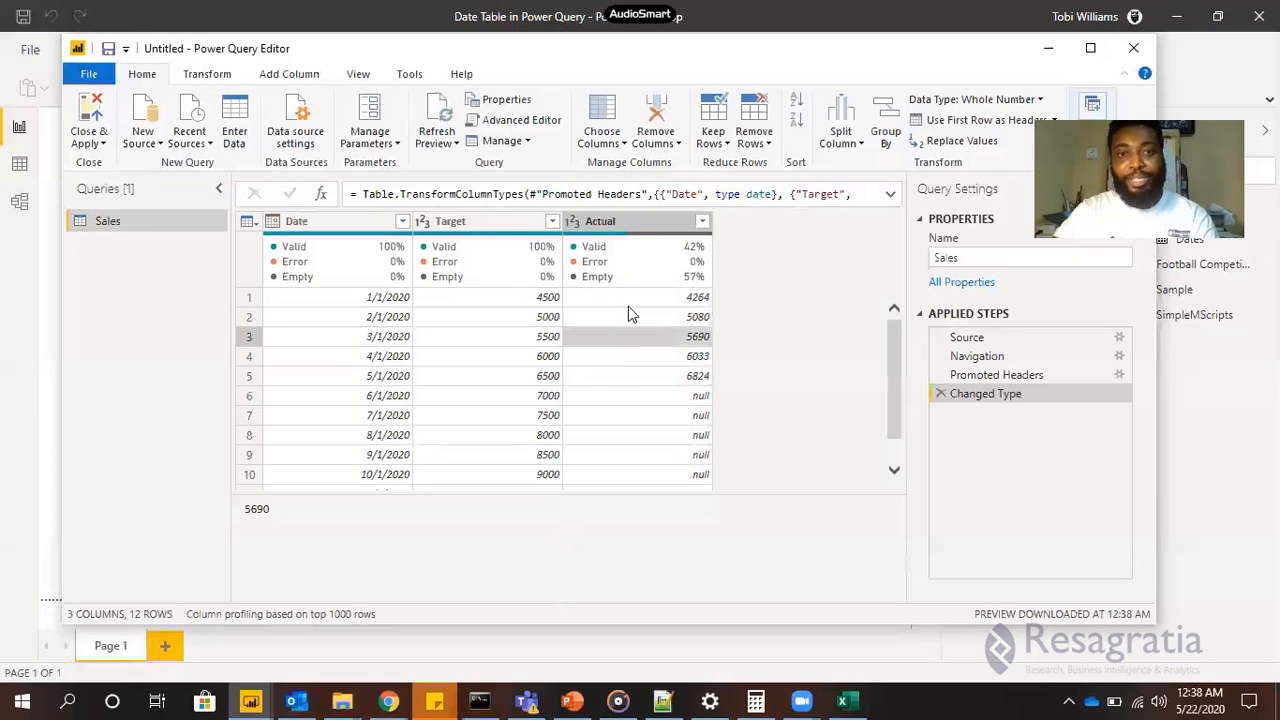
{"action": "left_click", "coordinate": [637, 221]}
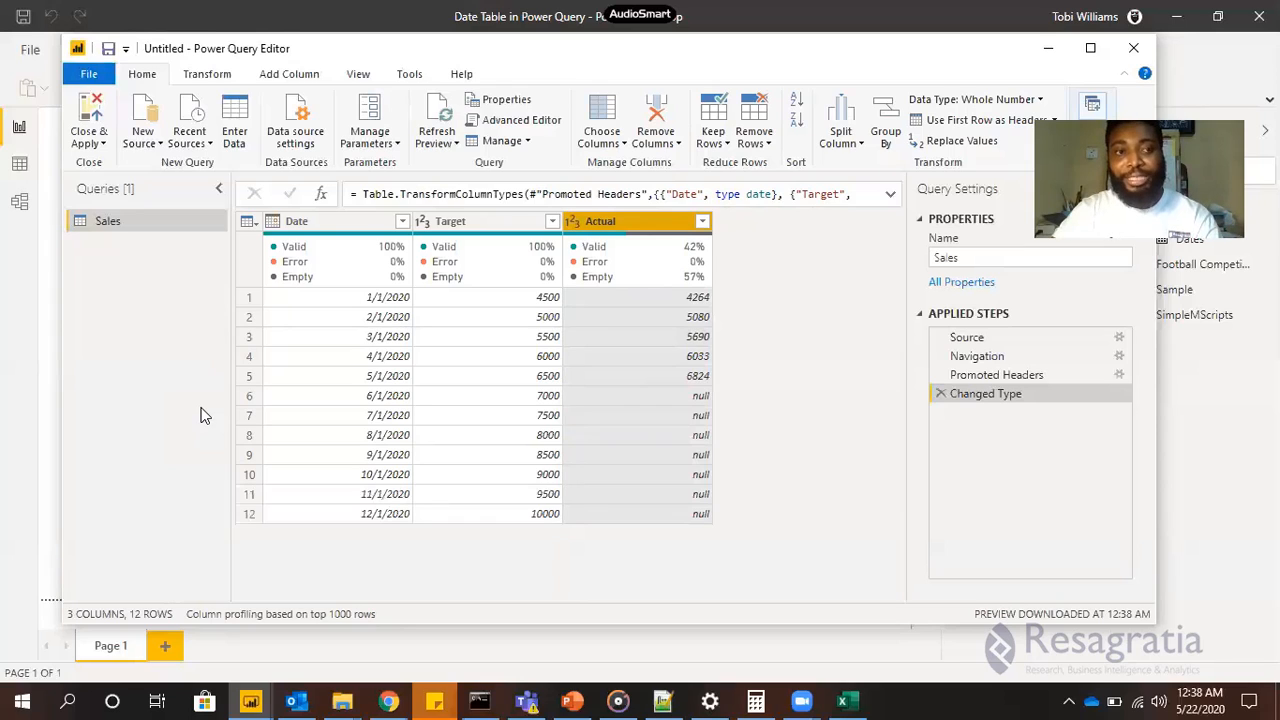
{"action": "mouse_move", "coordinate": [645, 235]}
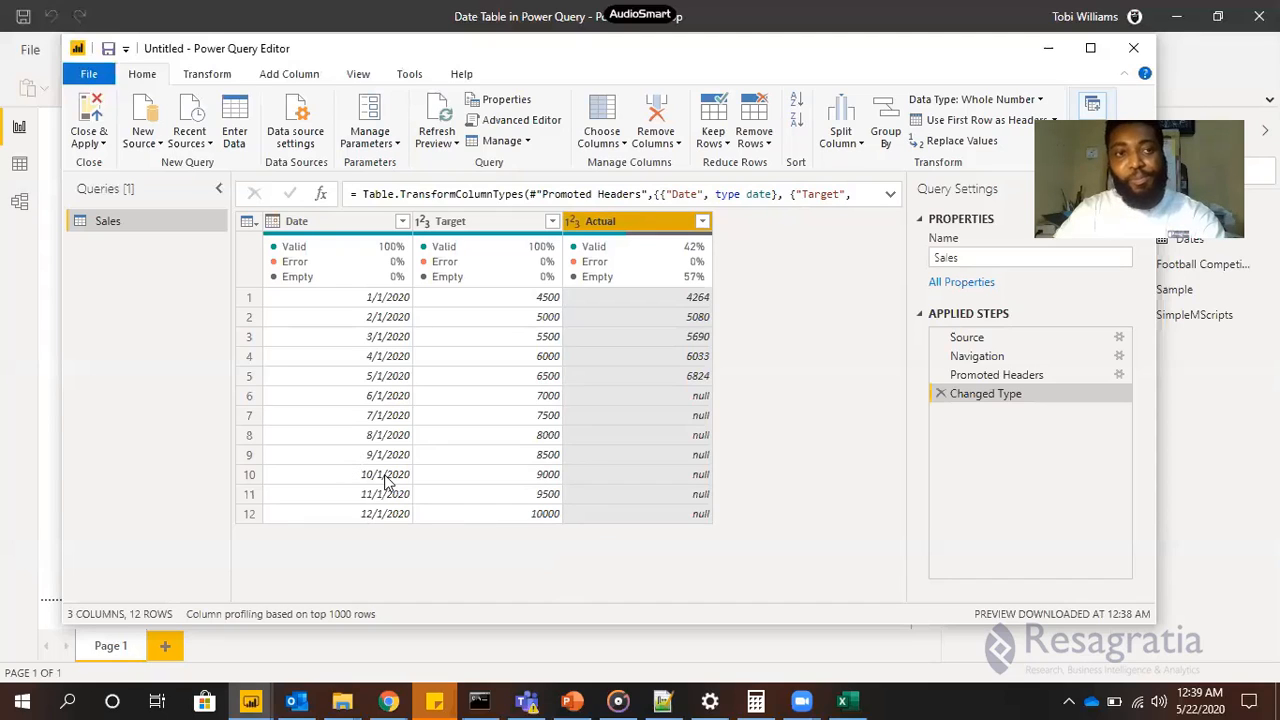
Duplicate the Sales query and rename the copy as ActualsDate
{"action": "right_click", "coordinate": [158, 220]}
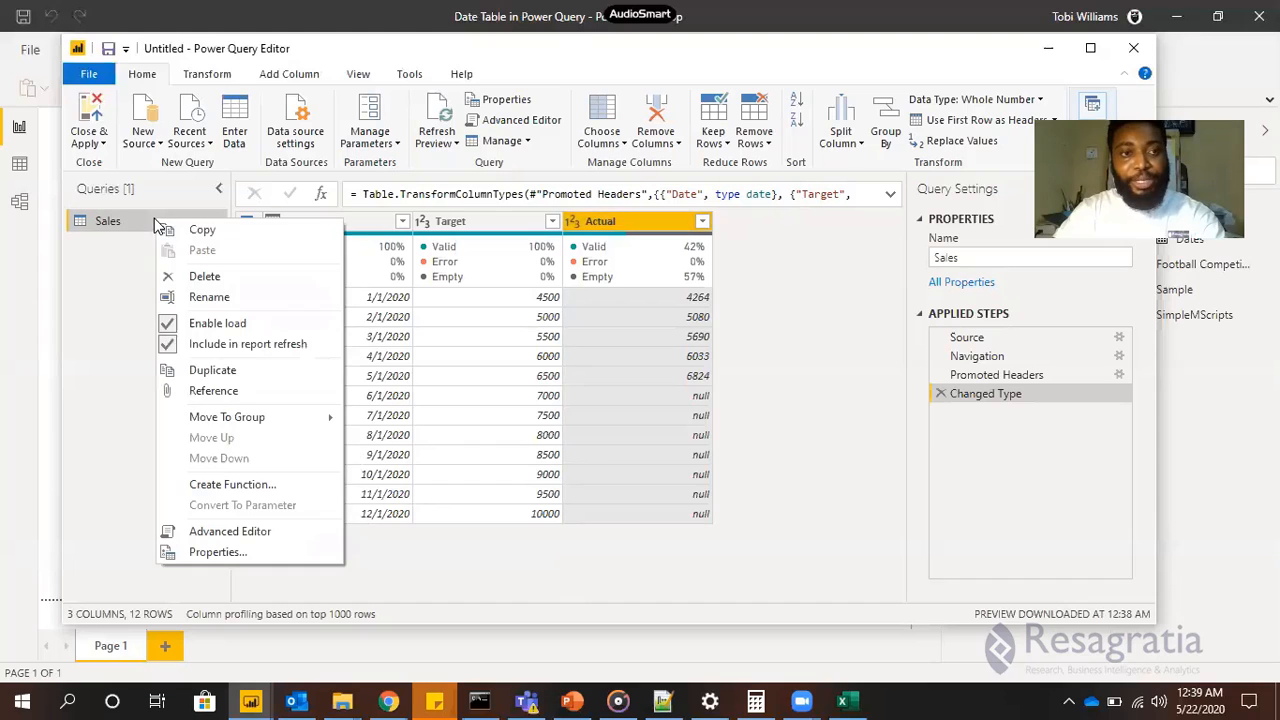
{"action": "left_click", "coordinate": [198, 371]}
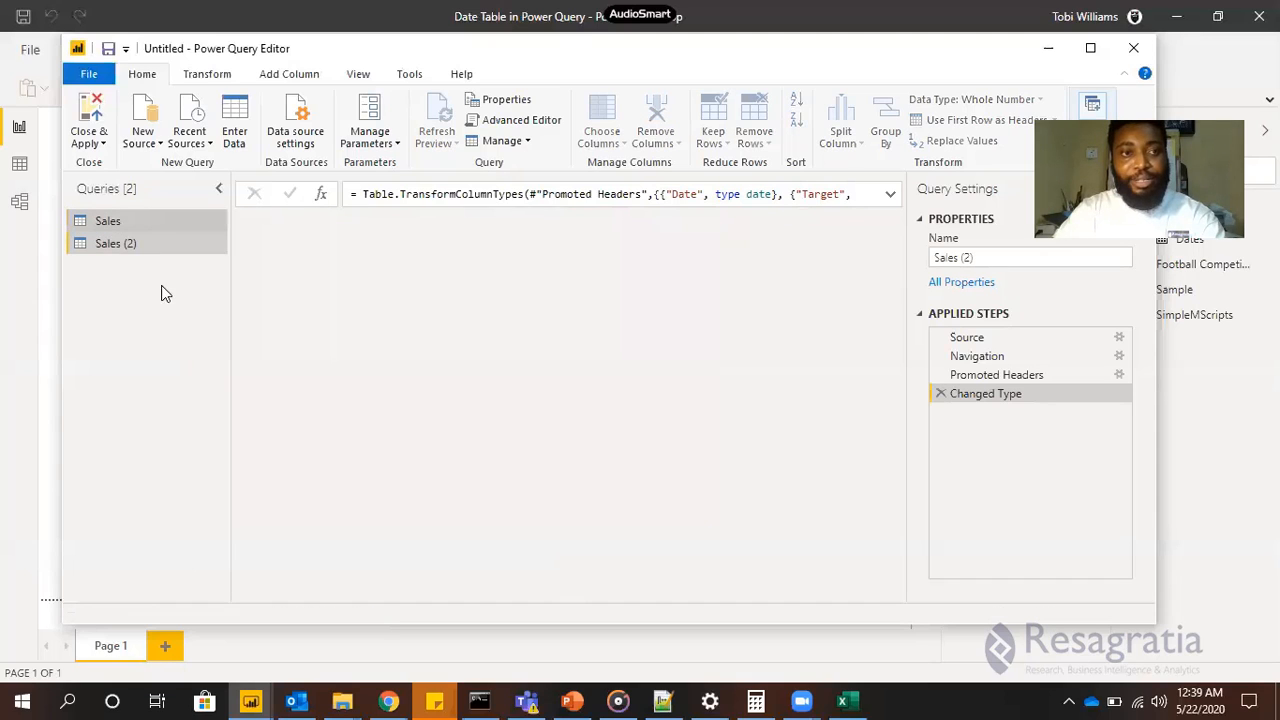
{"action": "double_click", "coordinate": [142, 243]}
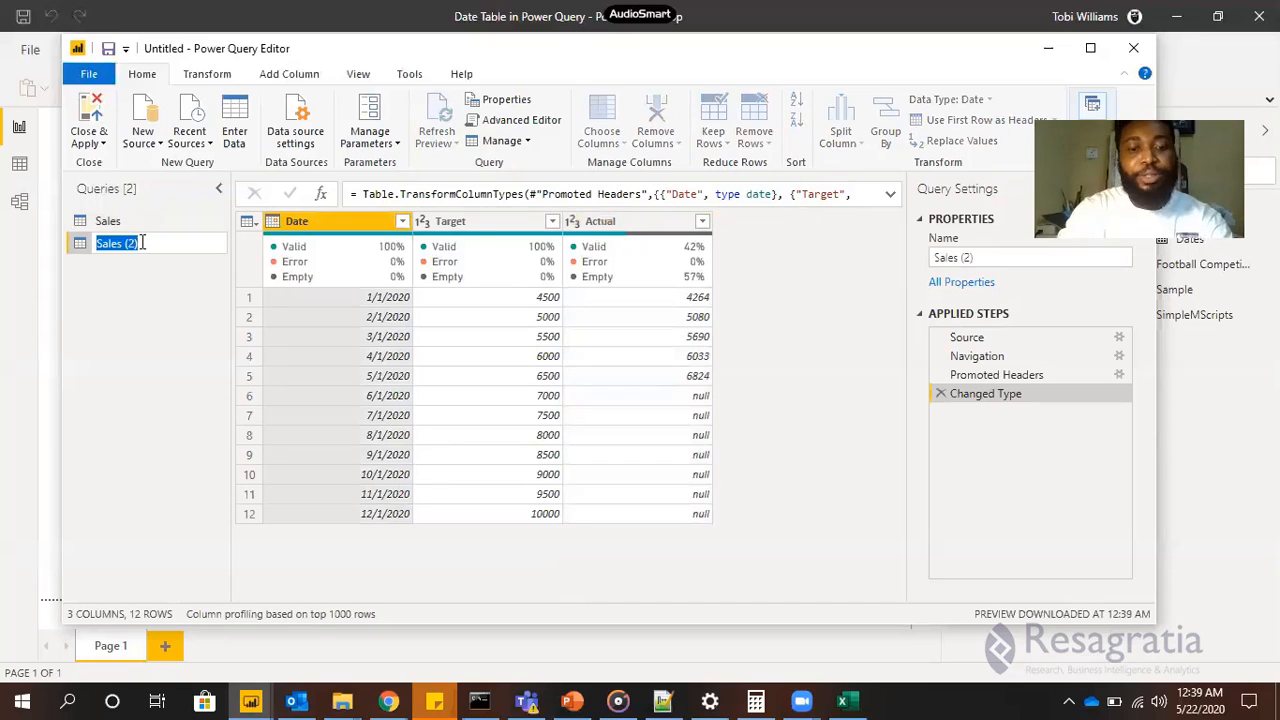
{"action": "type", "text": "Actual"}
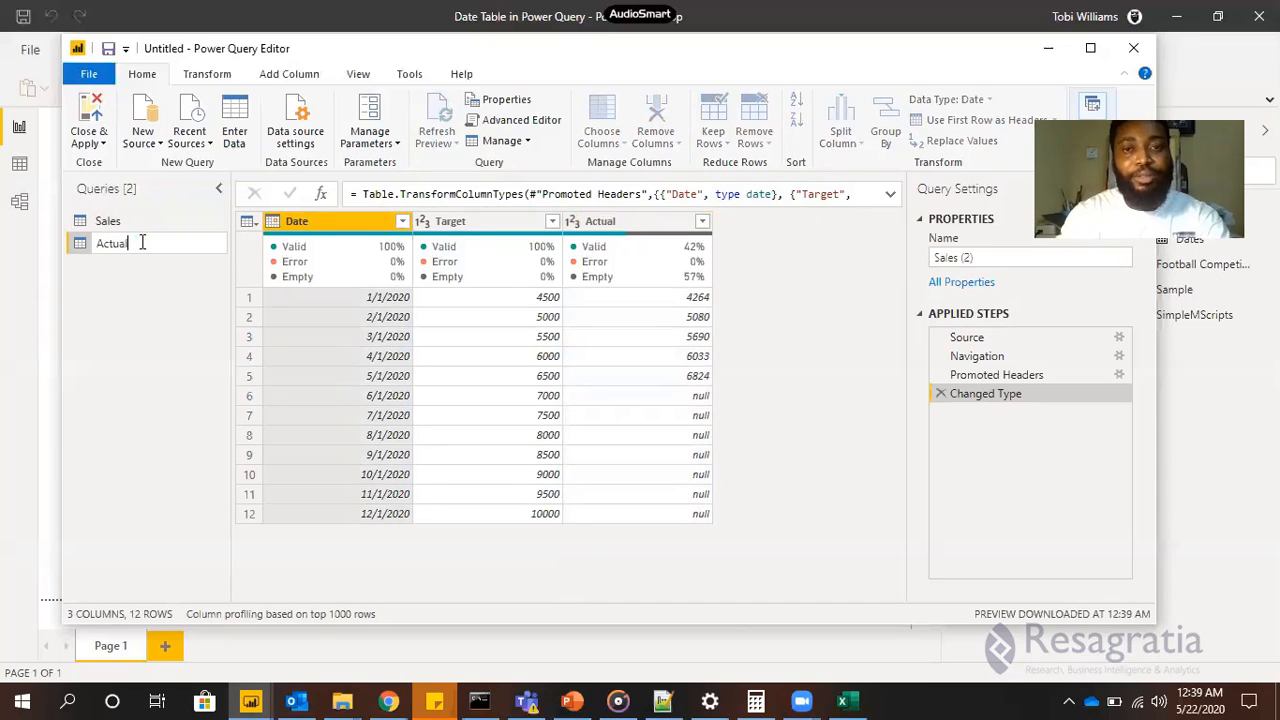
{"action": "type", "text": "sDate"}
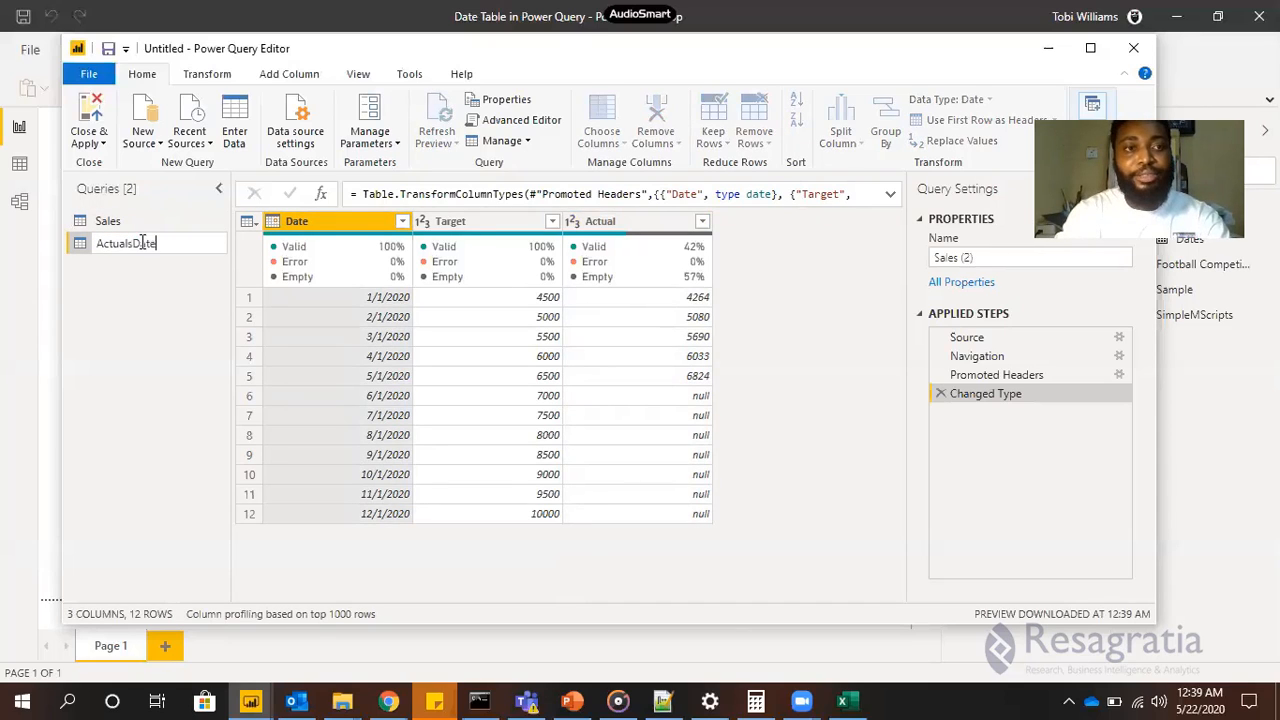
{"action": "key", "text": "Return"}
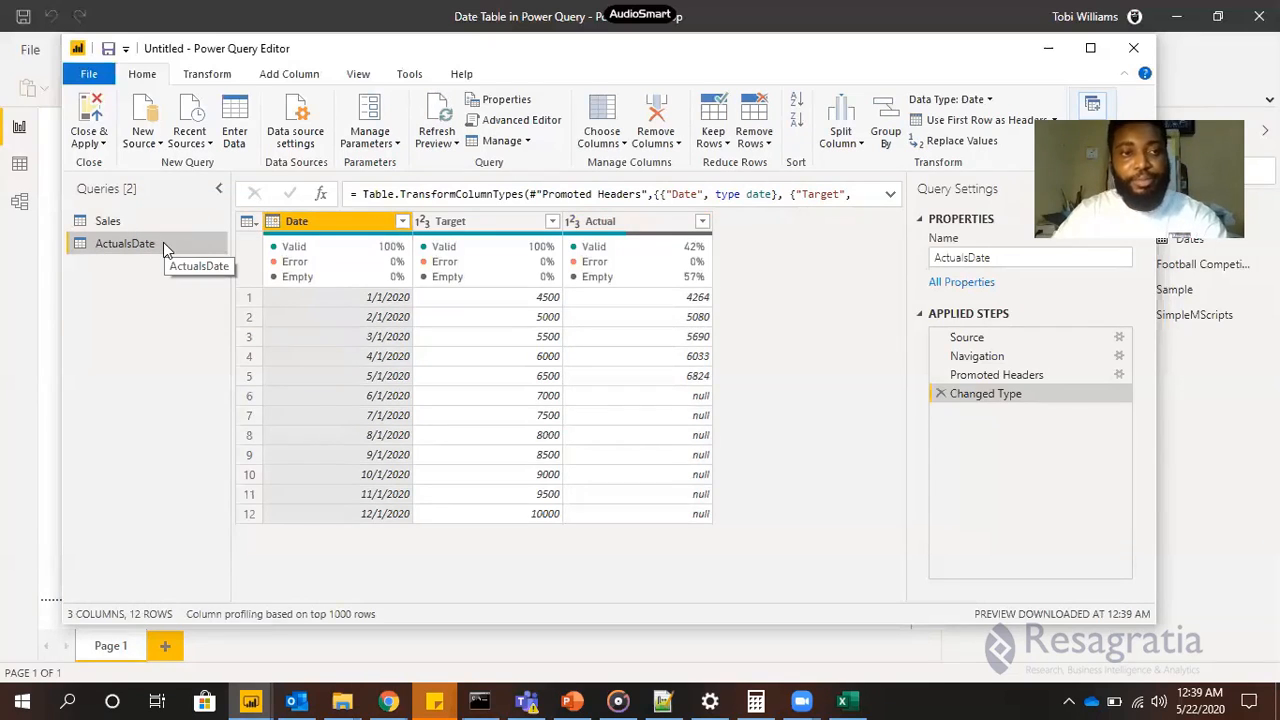
Rename the duplicated query from ActualsDate to DateActuals
{"action": "double_click", "coordinate": [163, 243]}
{"action": "type", "text": "Date"}
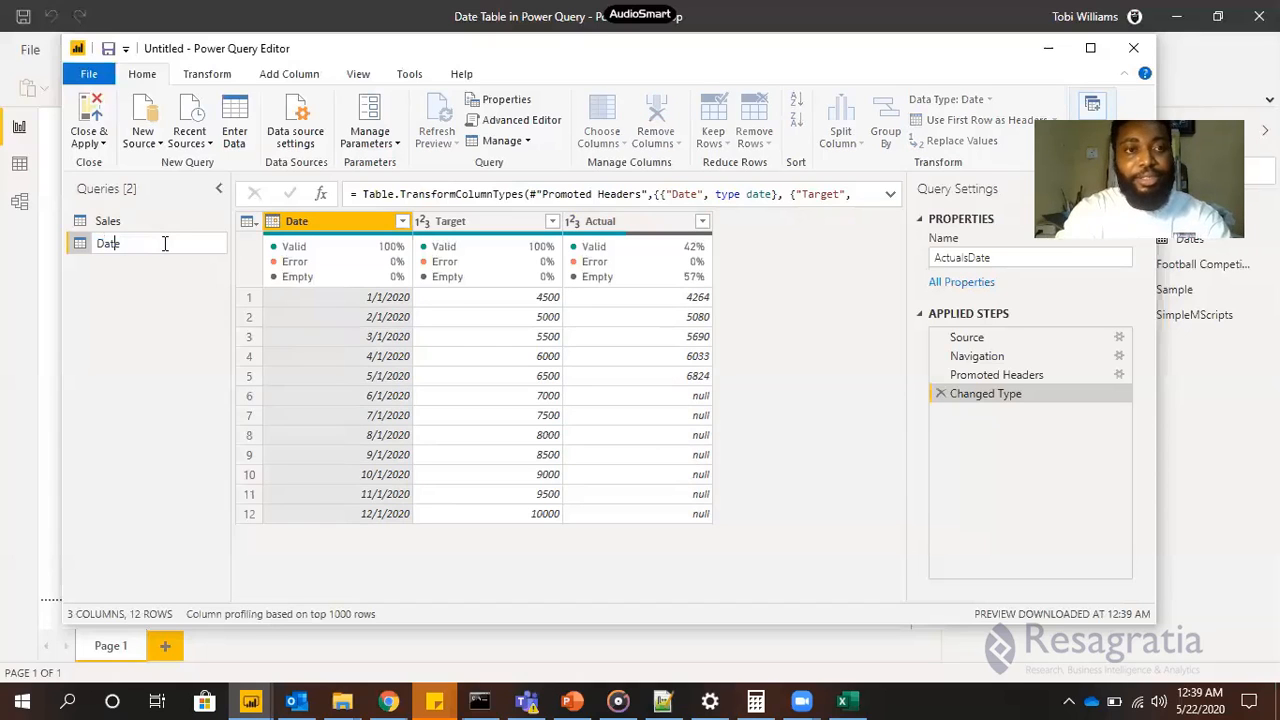
{"action": "type", "text": "Actuals"}
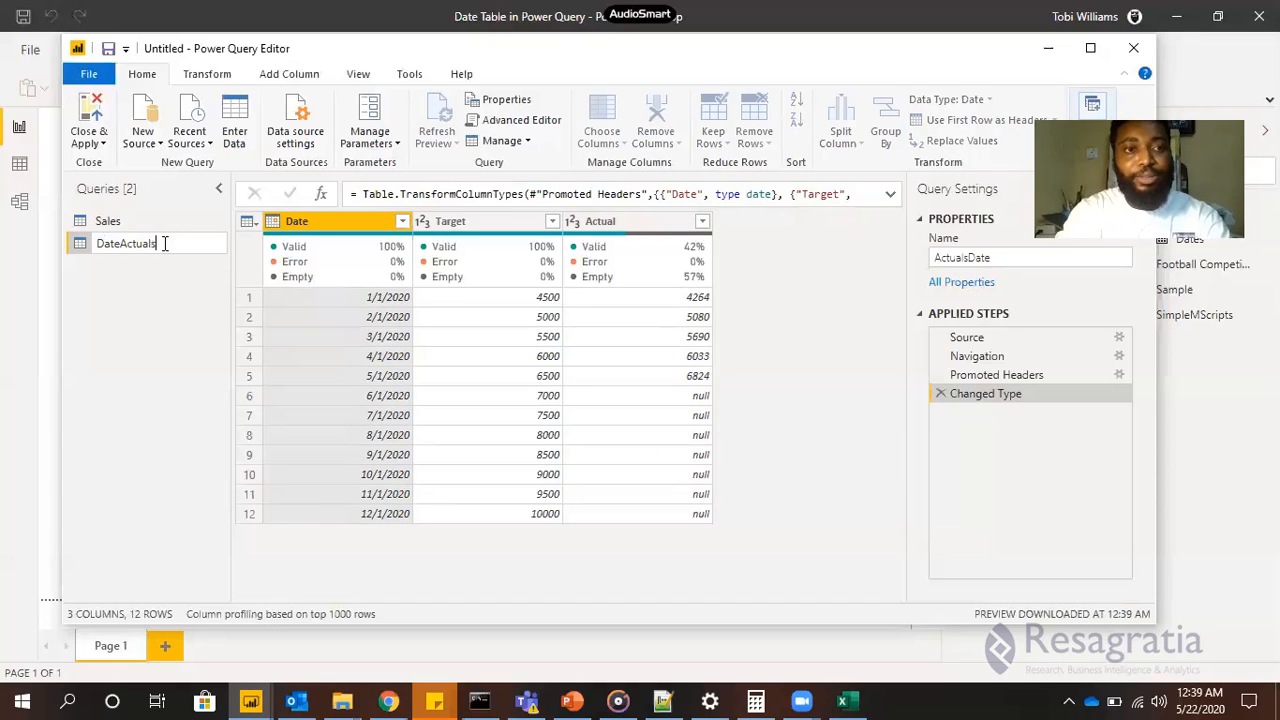
{"action": "key", "text": "Return"}
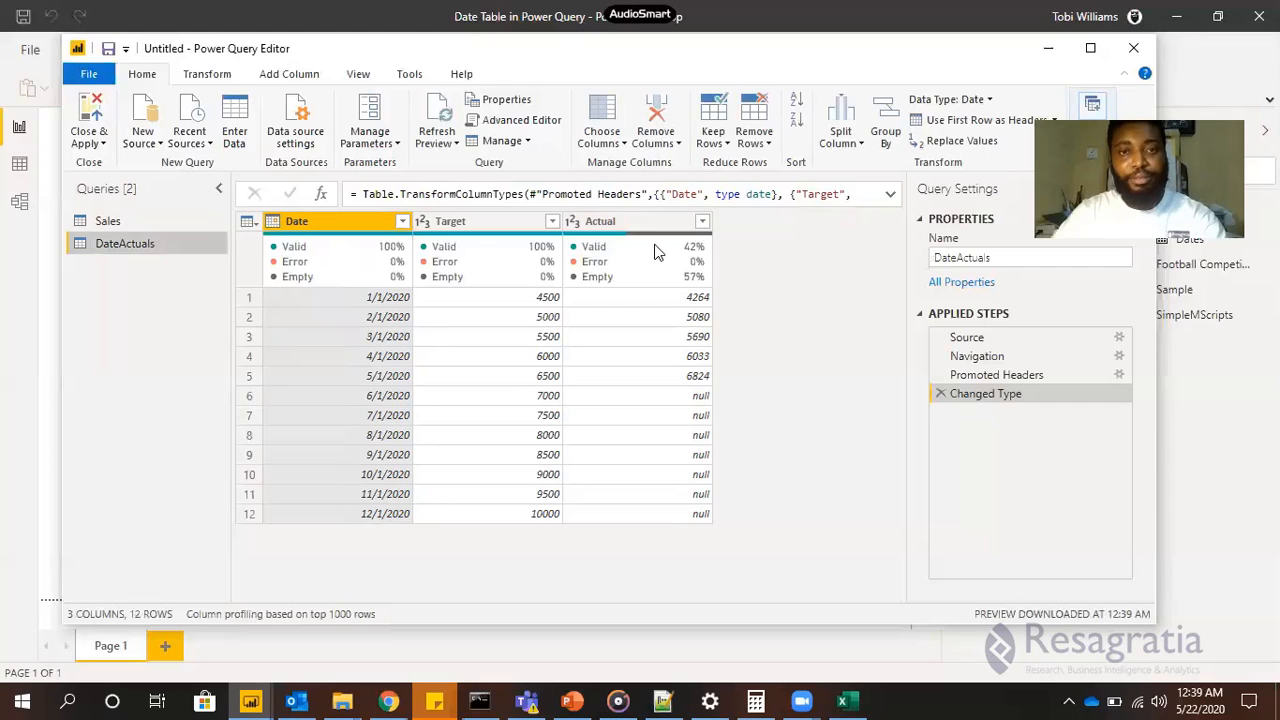
Filter the DateActuals query to exclude rows with null in the Actual column
{"action": "left_click", "coordinate": [702, 221]}
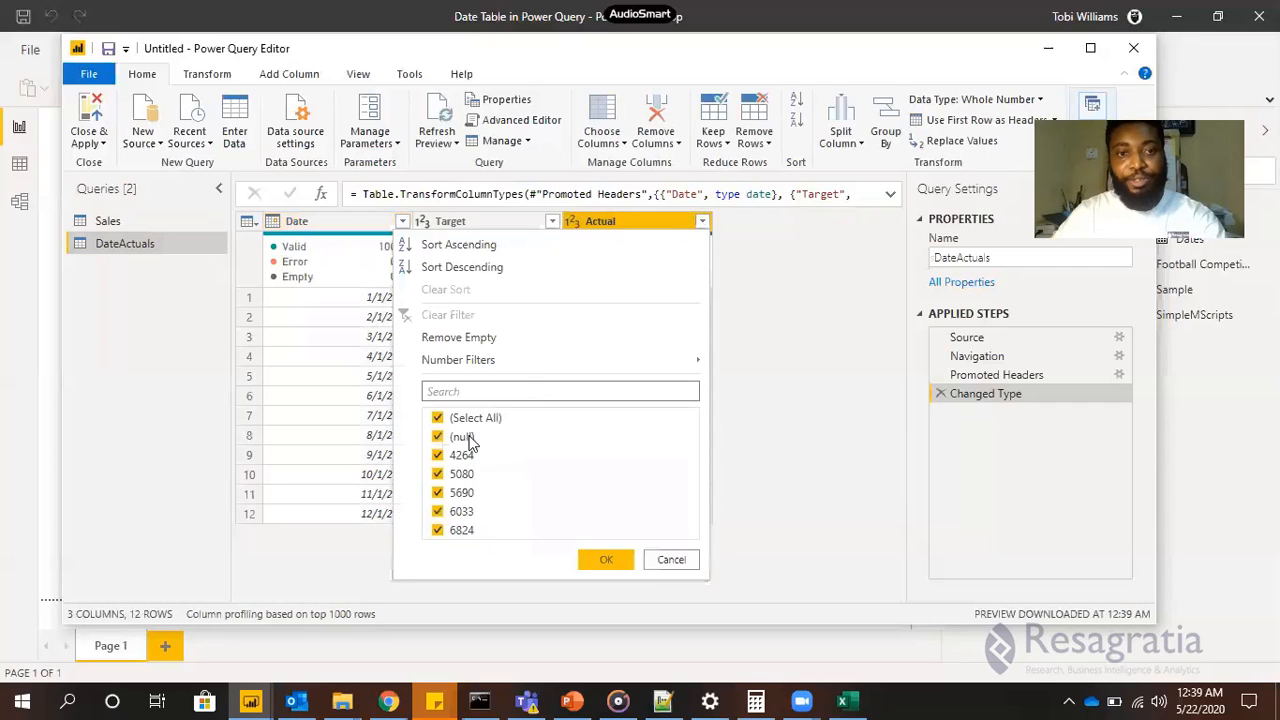
{"action": "left_click", "coordinate": [490, 443]}
{"action": "left_click", "coordinate": [606, 559]}
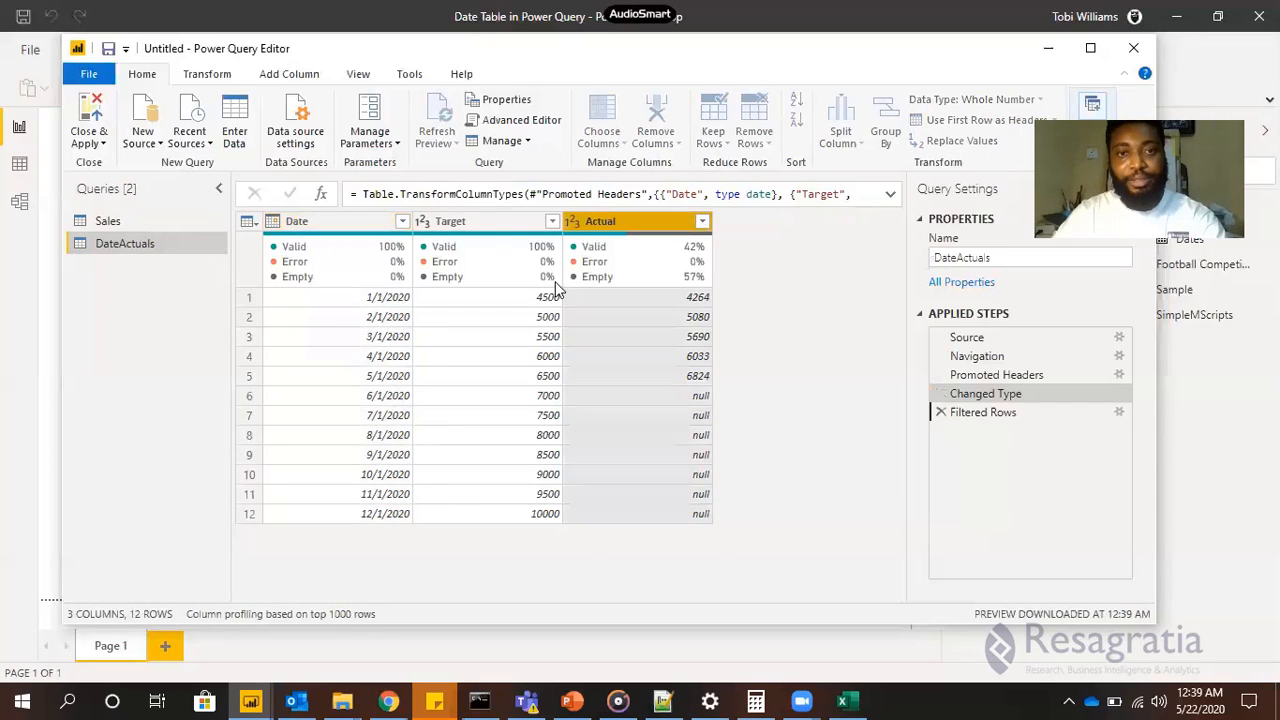
Remove the Target and Actual columns from the DateActuals query, keeping only Date
{"action": "left_click", "coordinate": [480, 221], "text": "ctrl"}
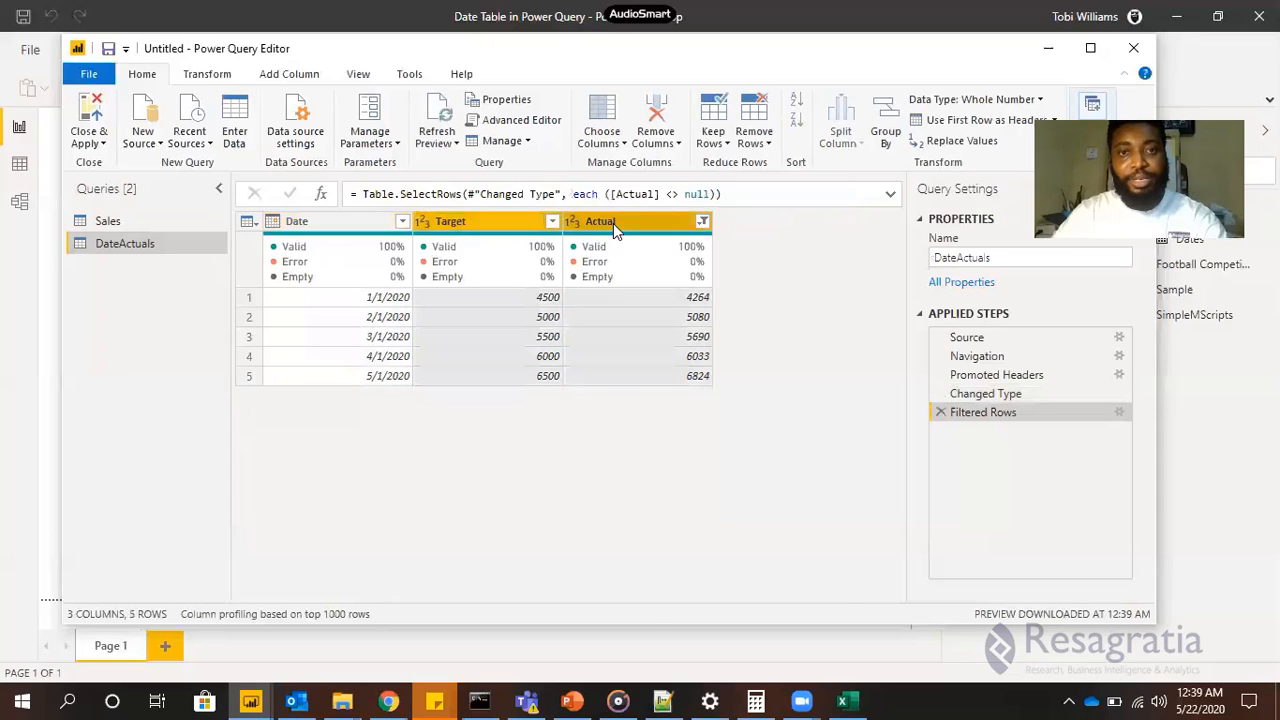
{"action": "right_click", "coordinate": [613, 223]}
{"action": "left_click", "coordinate": [655, 260]}
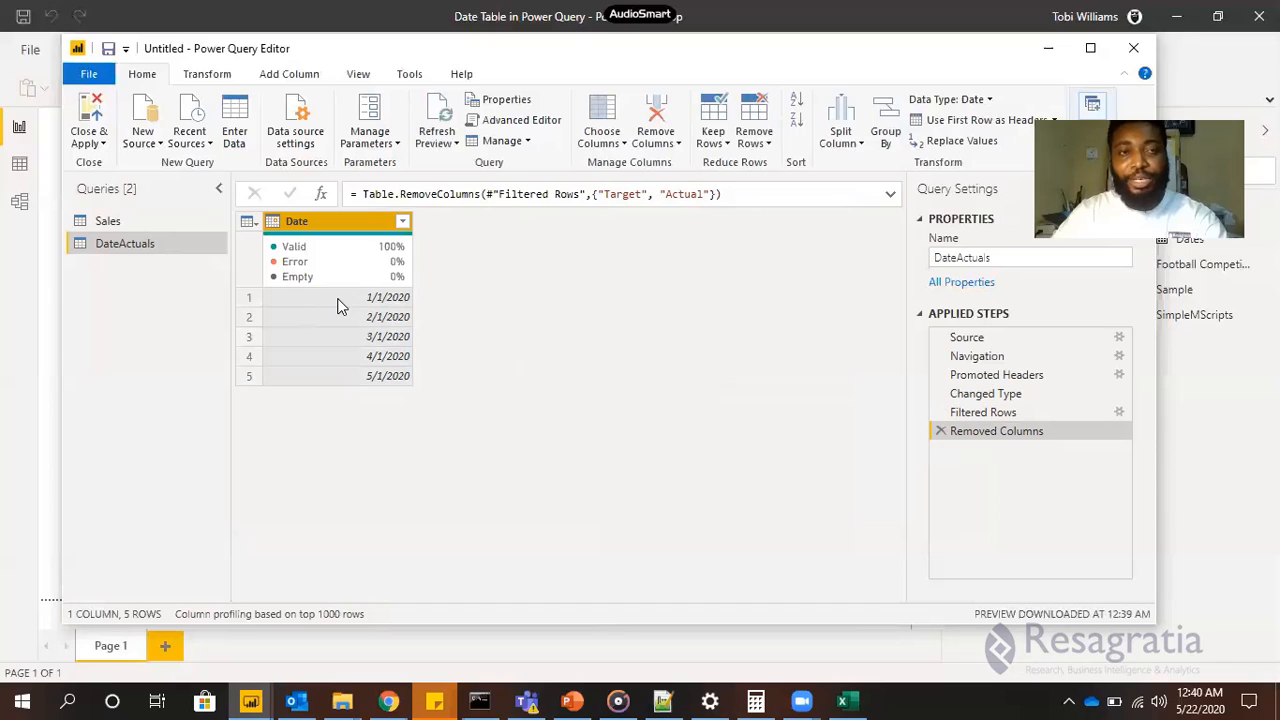
{"action": "left_click", "coordinate": [338, 306]}
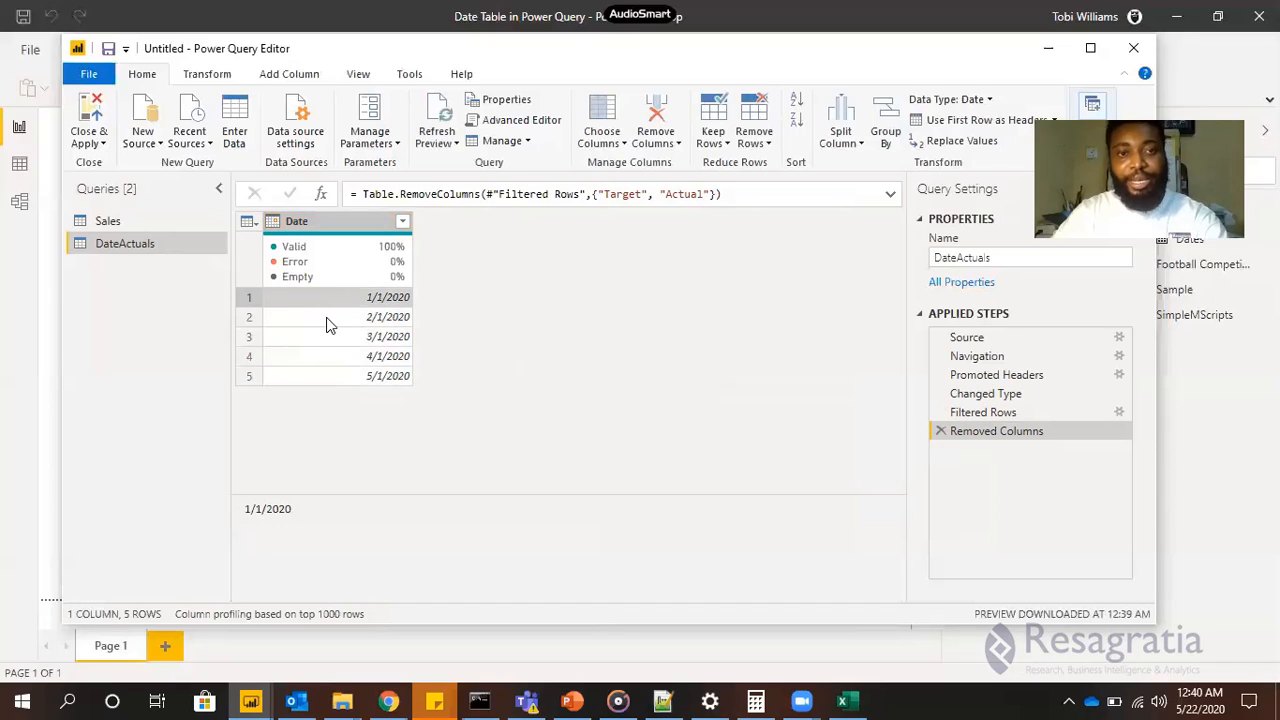
{"action": "left_click", "coordinate": [323, 340]}
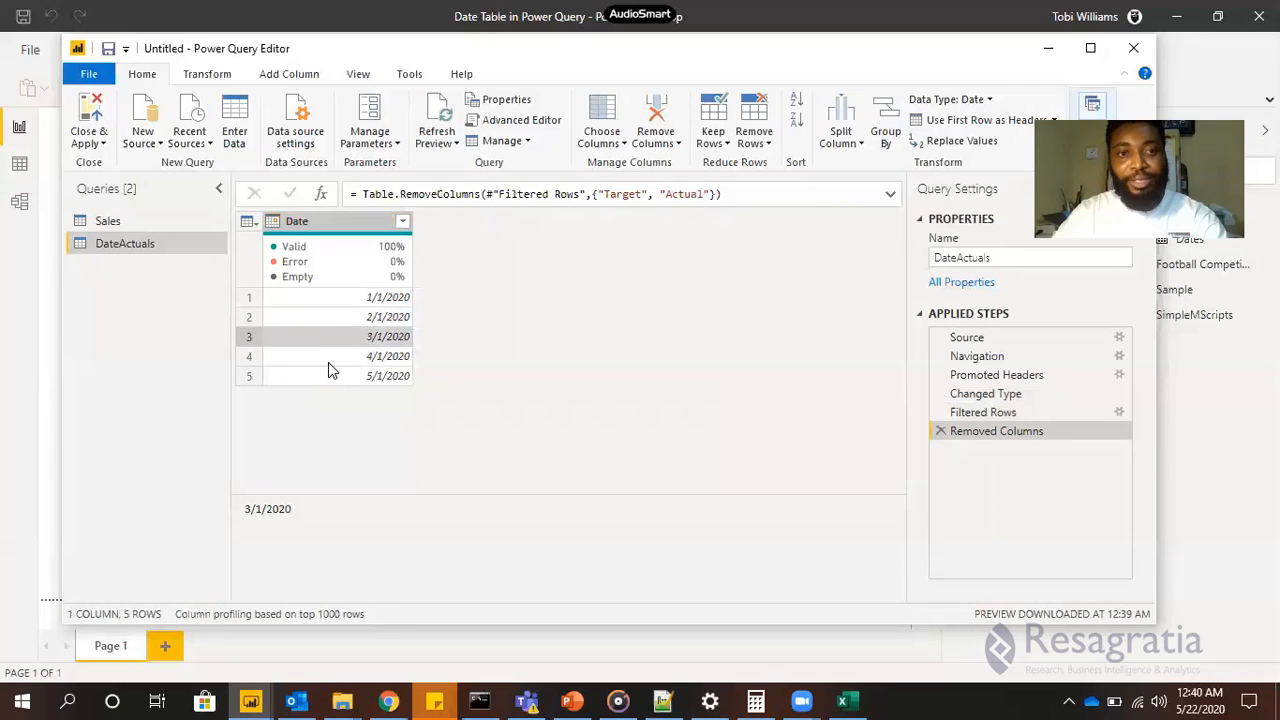
{"action": "left_click", "coordinate": [328, 358]}
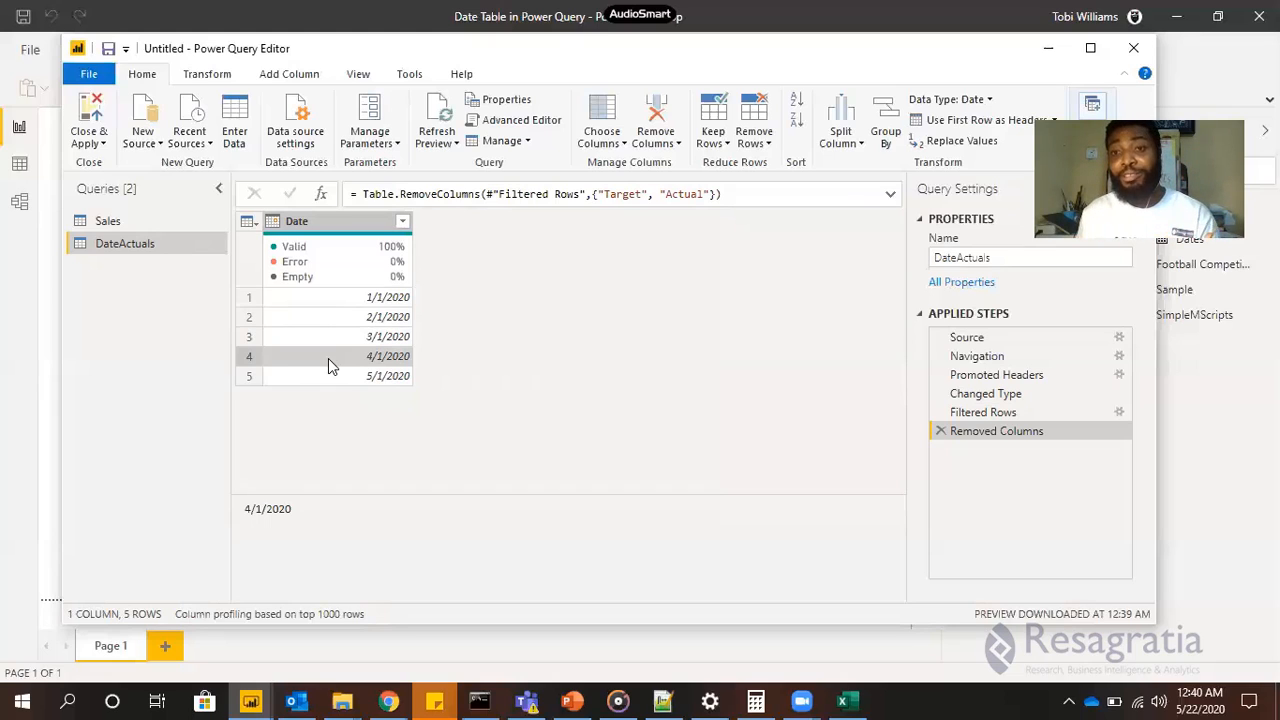
{"action": "left_click", "coordinate": [336, 226]}
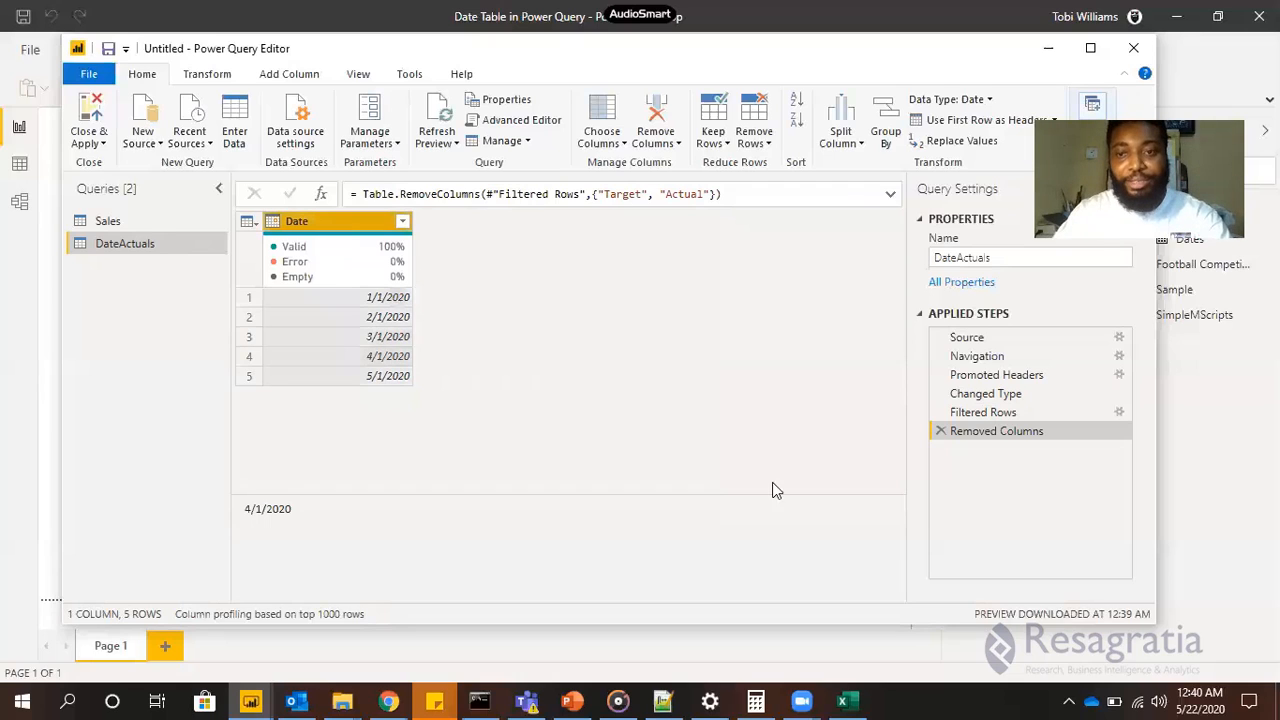
Insert a step after Removed Columns with the formula = #"Removed Columns"[Date] to turn the Date column into a list
{"action": "right_click", "coordinate": [1010, 435]}
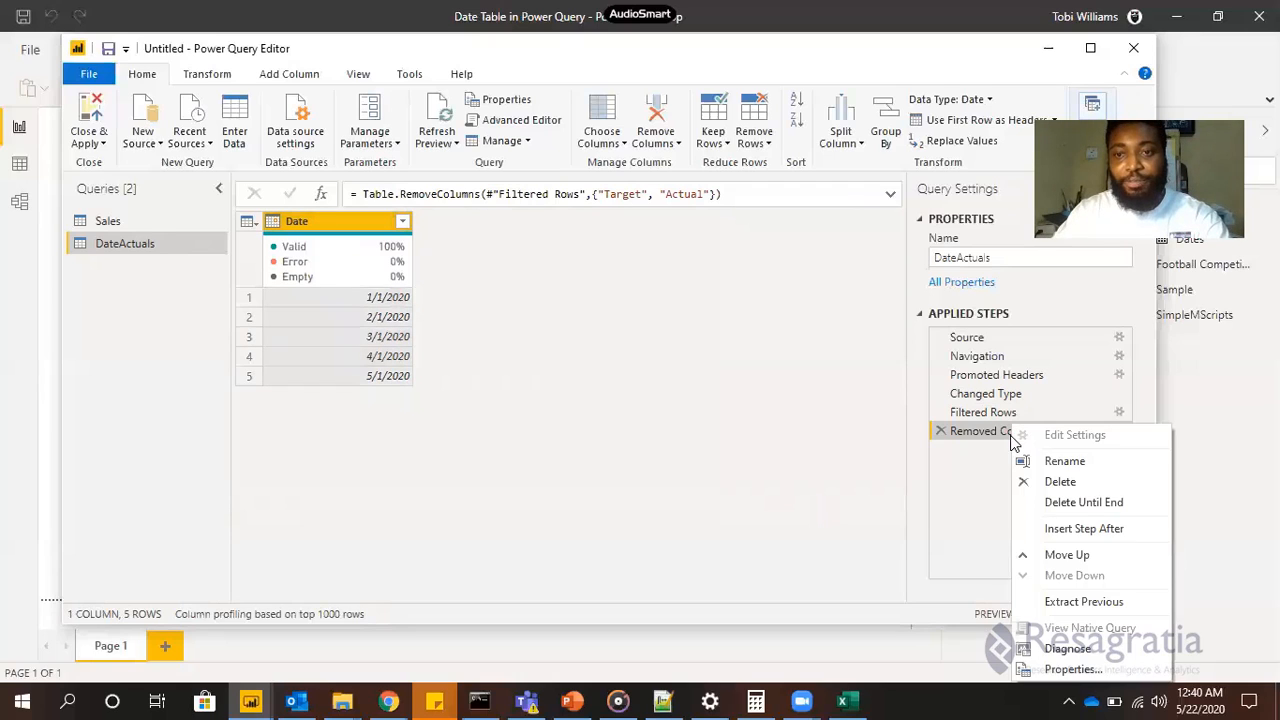
{"action": "left_click", "coordinate": [1060, 530]}
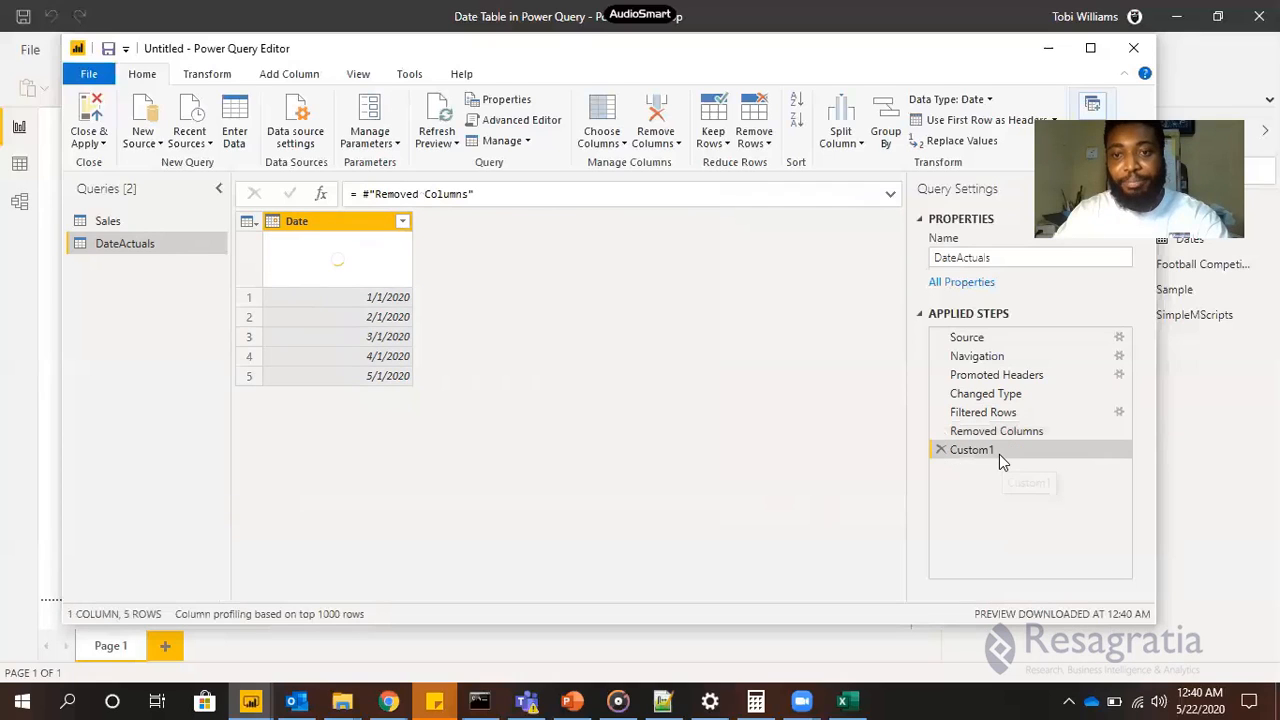
{"action": "left_click", "coordinate": [528, 200]}
{"action": "type", "text": "[]"}
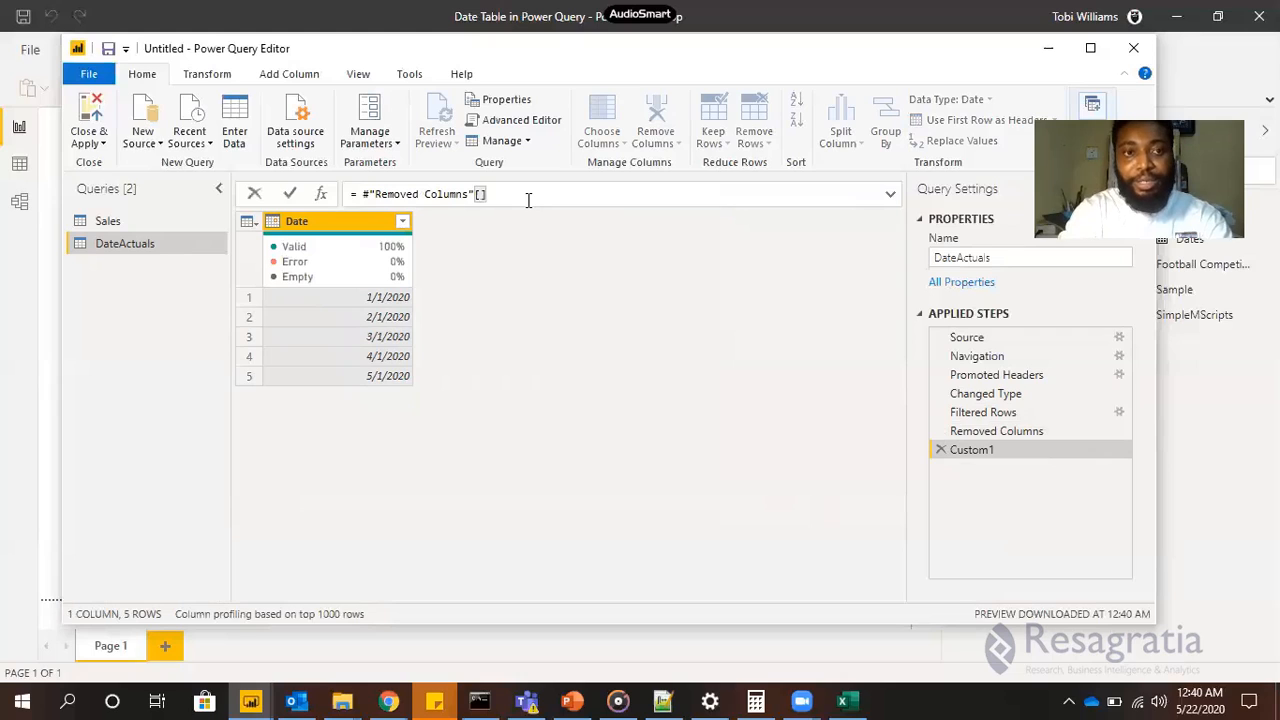
{"action": "type", "text": "Date"}
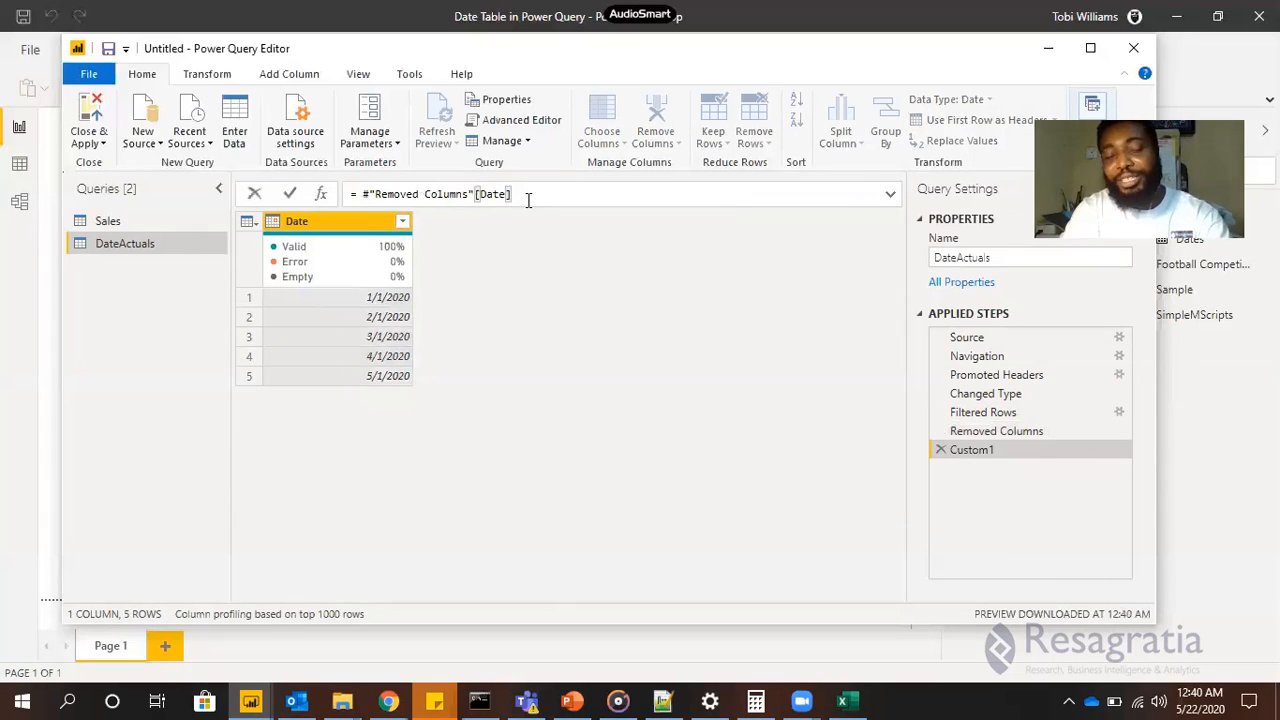
{"action": "key", "text": "Return"}
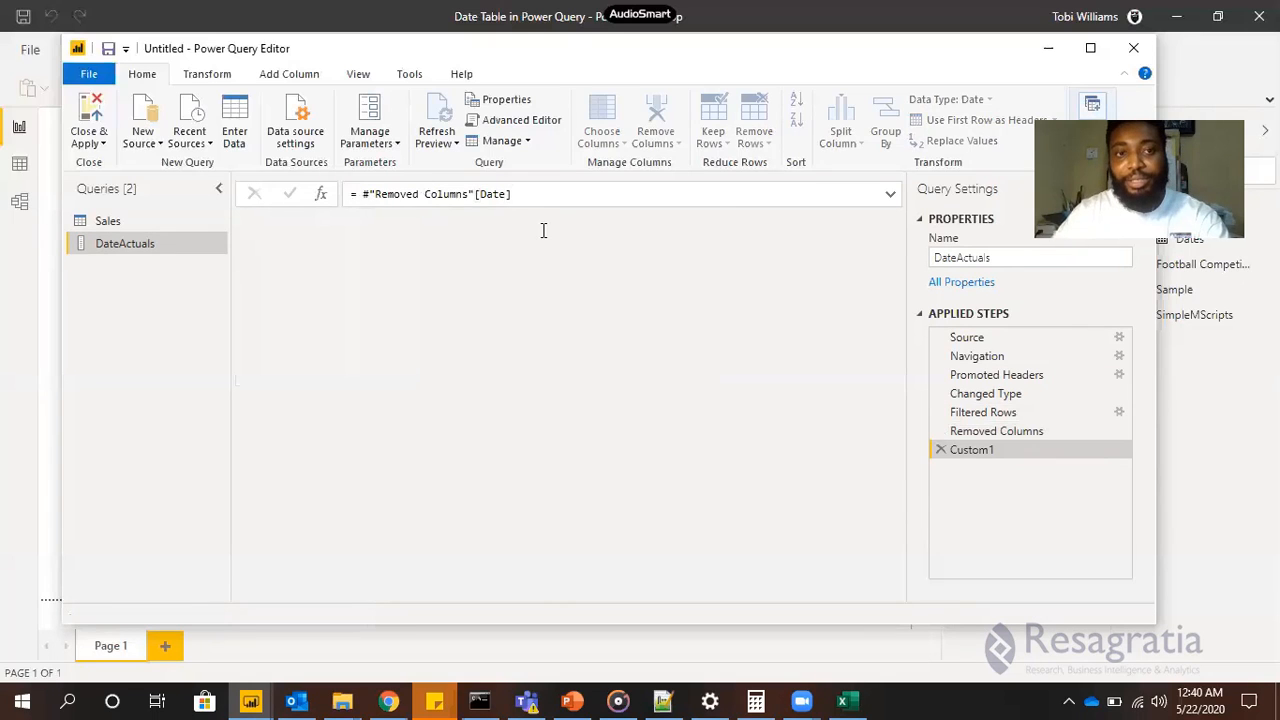
Rename the custom list step of the DateActuals query as myDate
{"action": "right_click", "coordinate": [996, 450]}
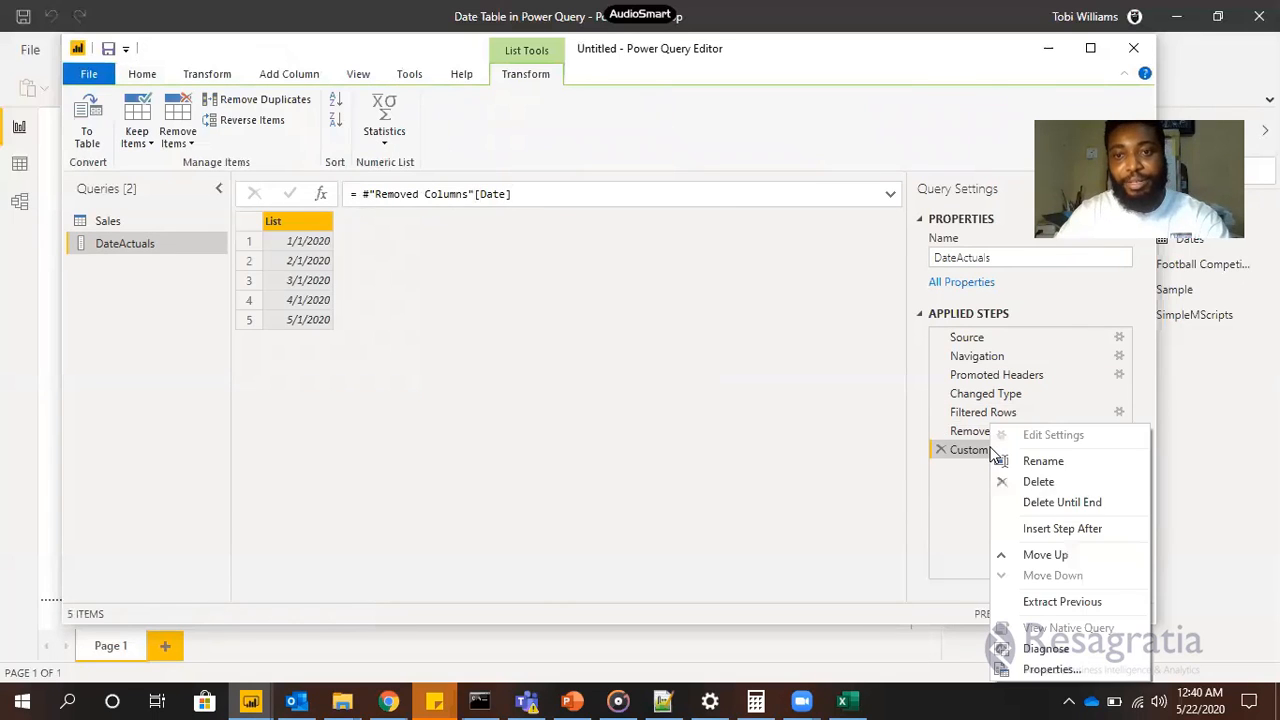
{"action": "left_click", "coordinate": [1055, 467]}
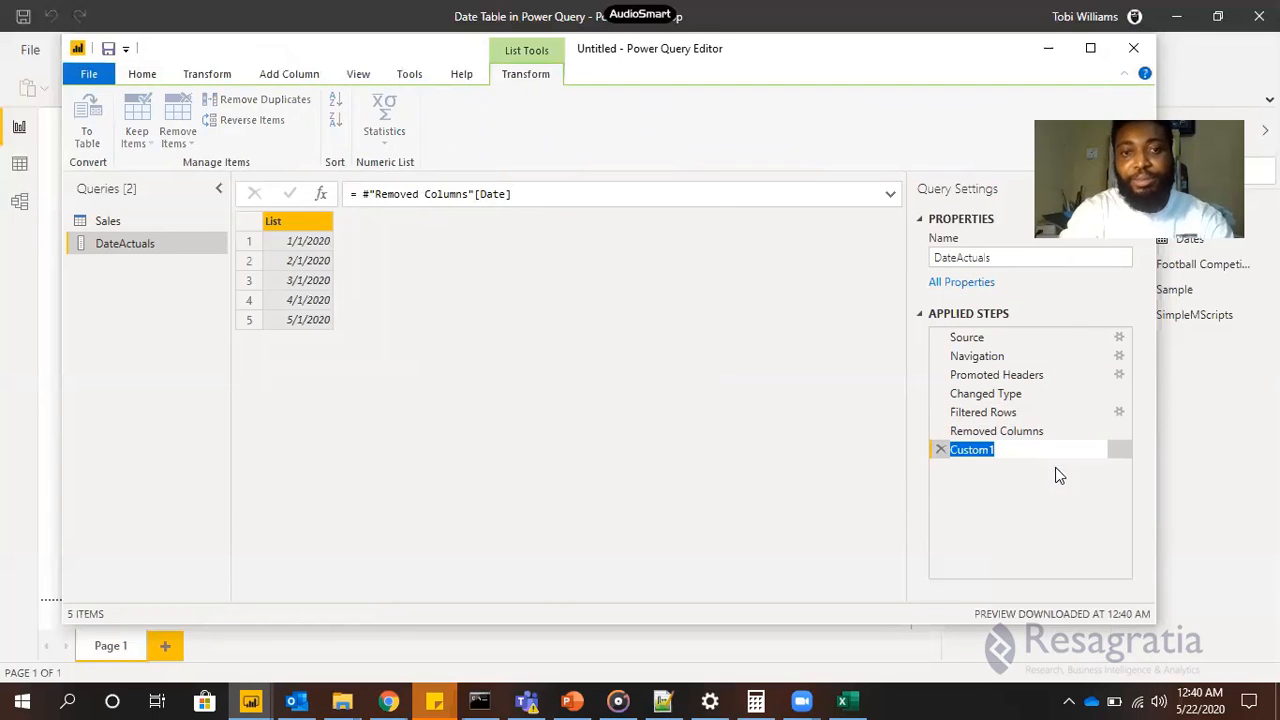
{"action": "type", "text": "myDate"}
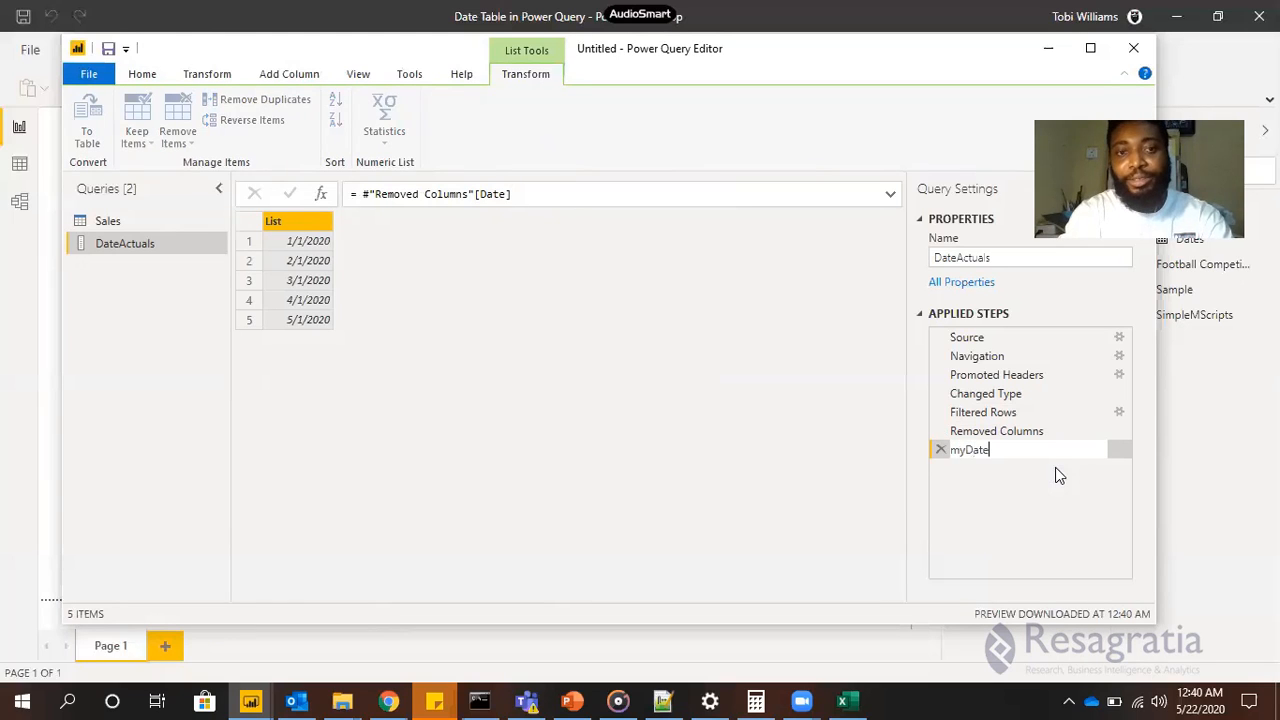
{"action": "key", "text": "Return"}
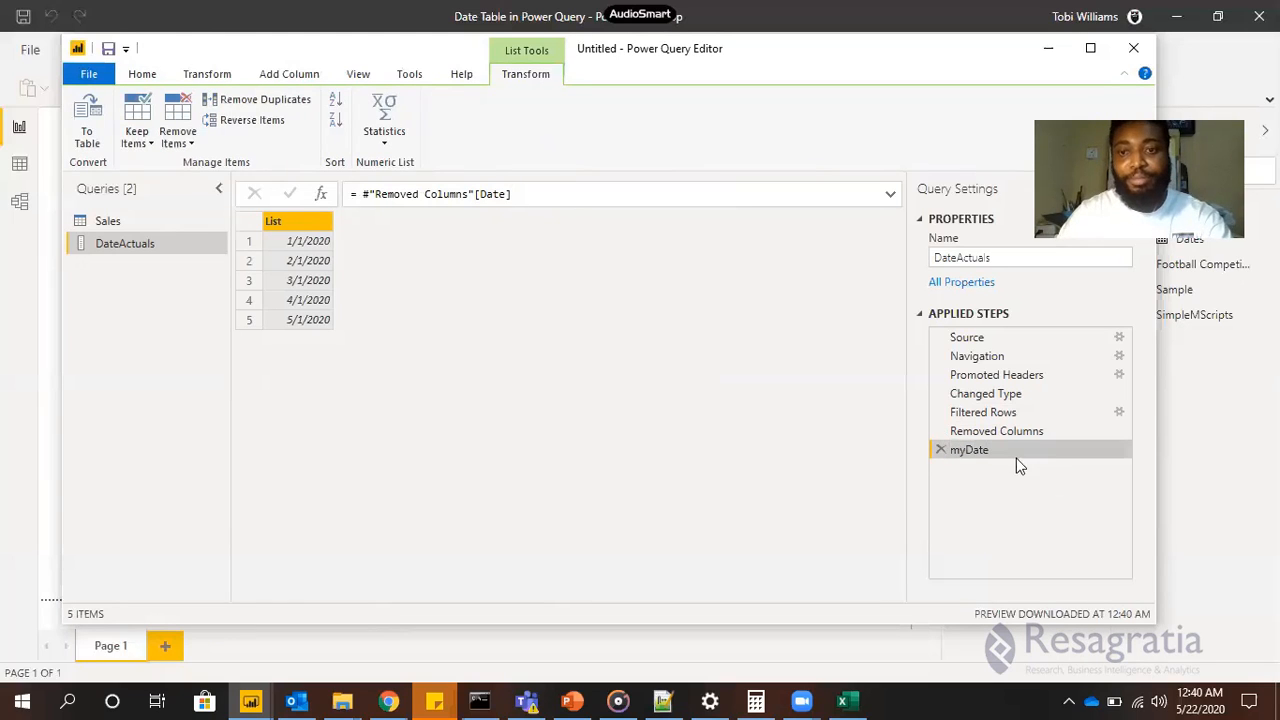
Rename the myDate step of the DateActuals query as actualDate
{"action": "right_click", "coordinate": [988, 453]}
{"action": "left_click", "coordinate": [1018, 460]}
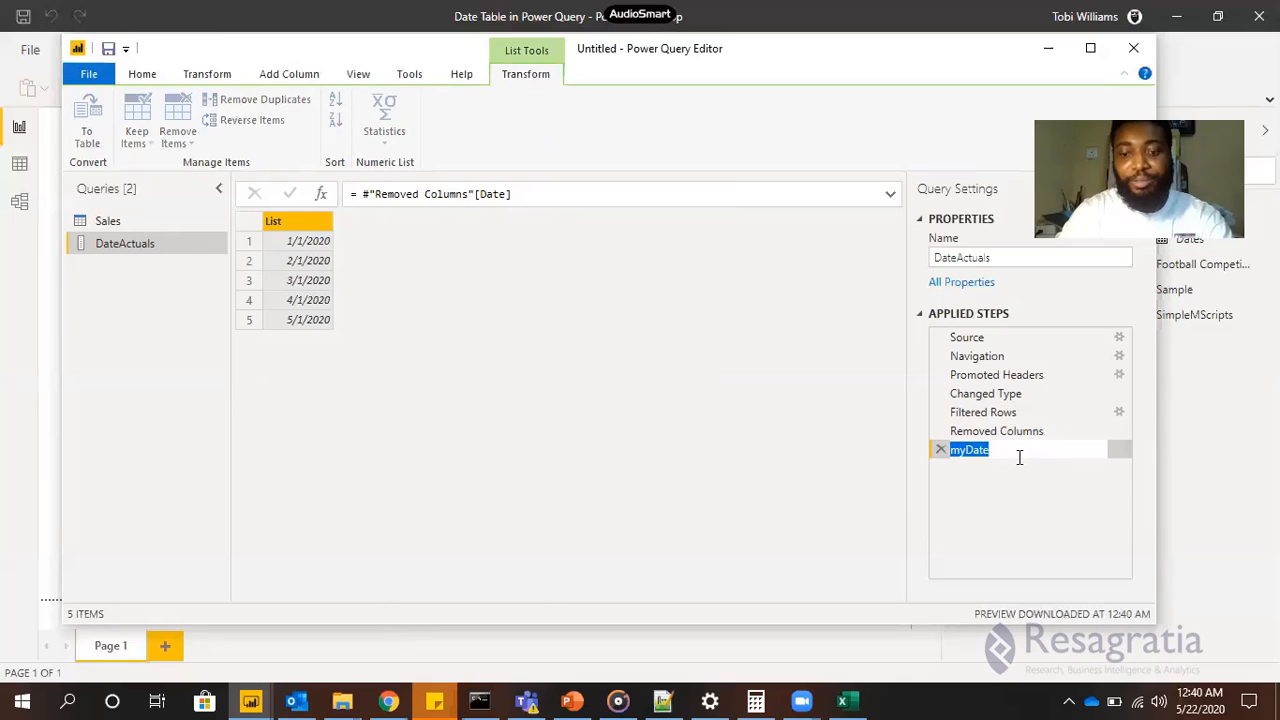
{"action": "key", "text": "Left"}
{"action": "key", "text": "Left"}
{"action": "key", "text": "Left"}
{"action": "key", "text": "Left"}
{"action": "key", "text": "BackSpace"}
{"action": "key", "text": "BackSpace"}
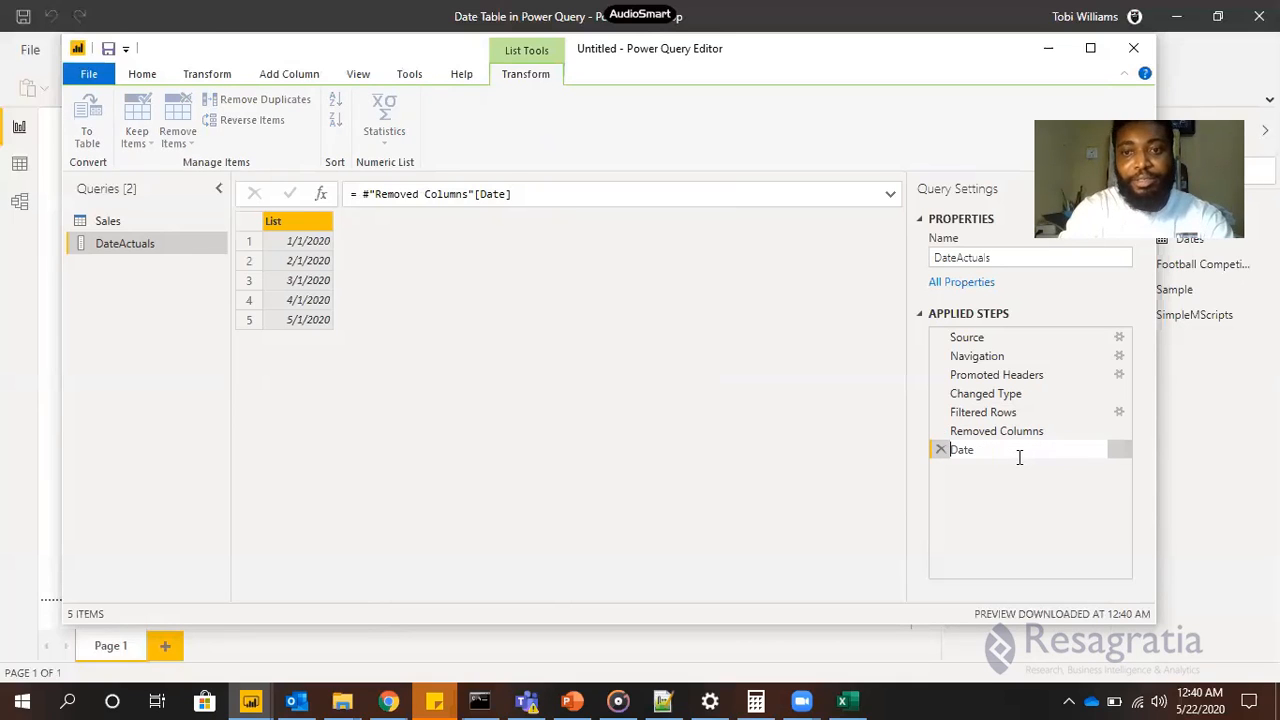
{"action": "type", "text": "actual"}
{"action": "key", "text": "Return"}
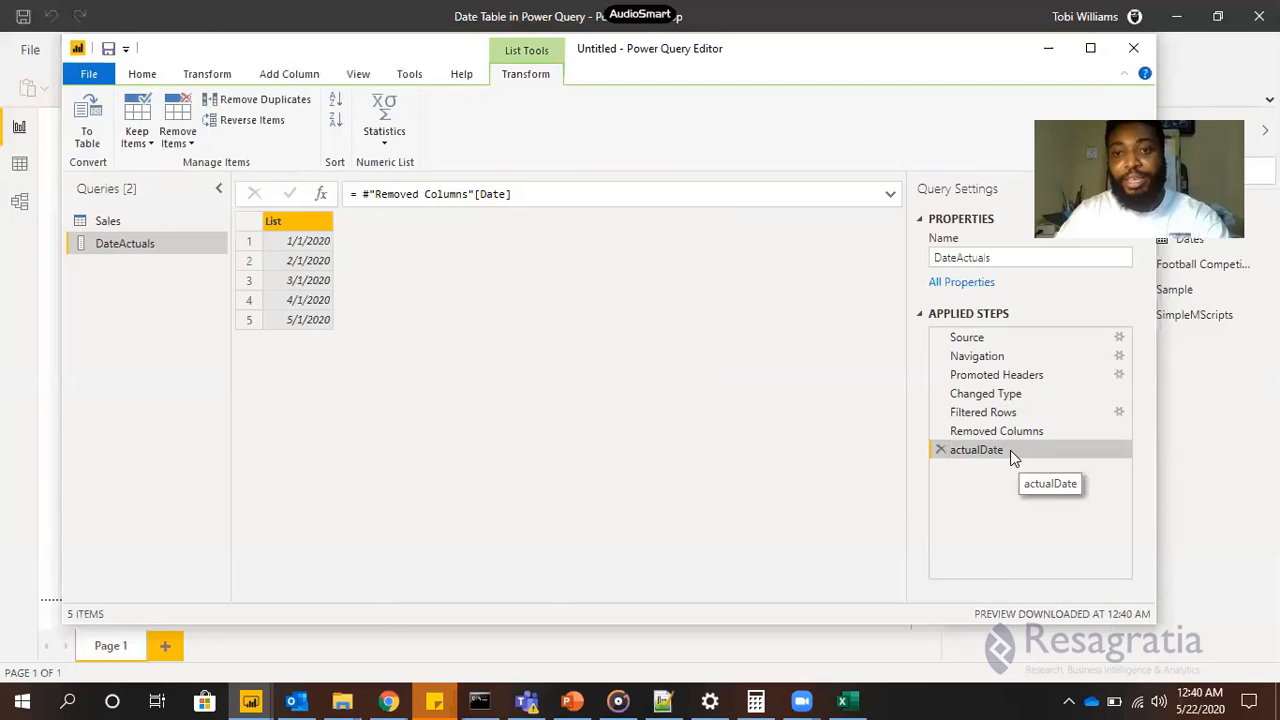
Insert a step after actualDate and select the reference in its formula for replacement
{"action": "right_click", "coordinate": [1010, 451]}
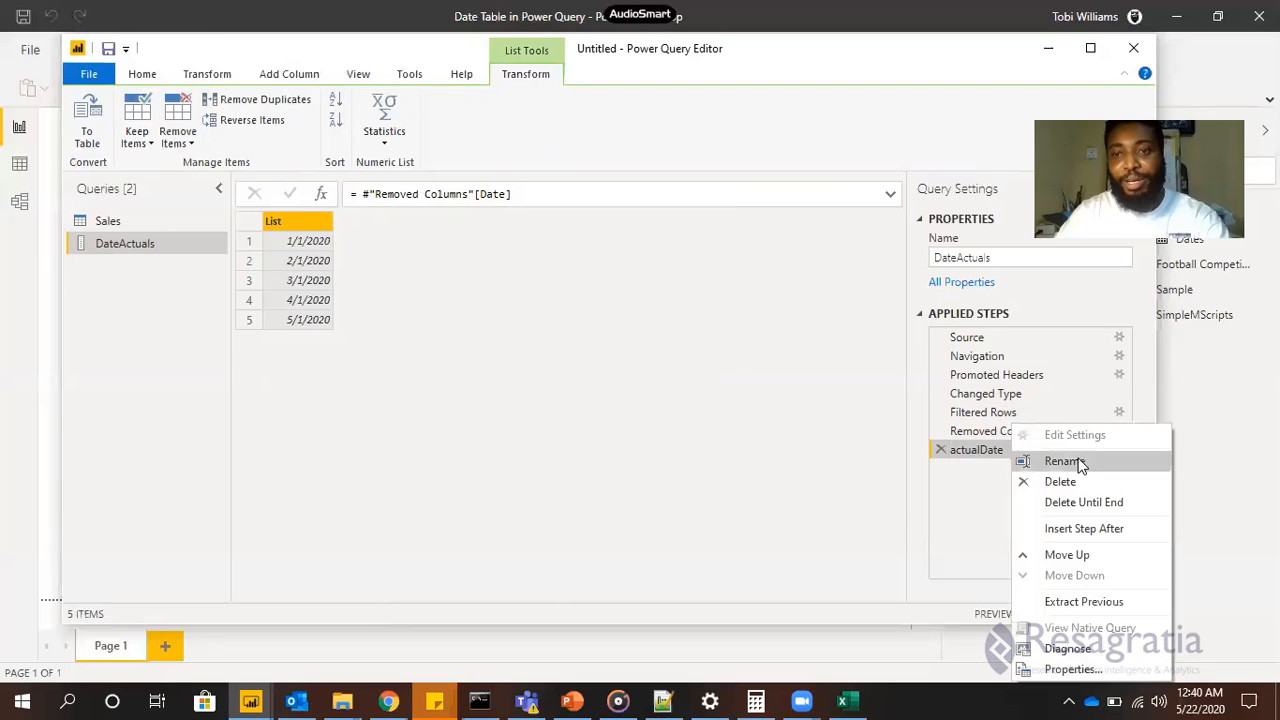
{"action": "left_click", "coordinate": [1060, 528]}
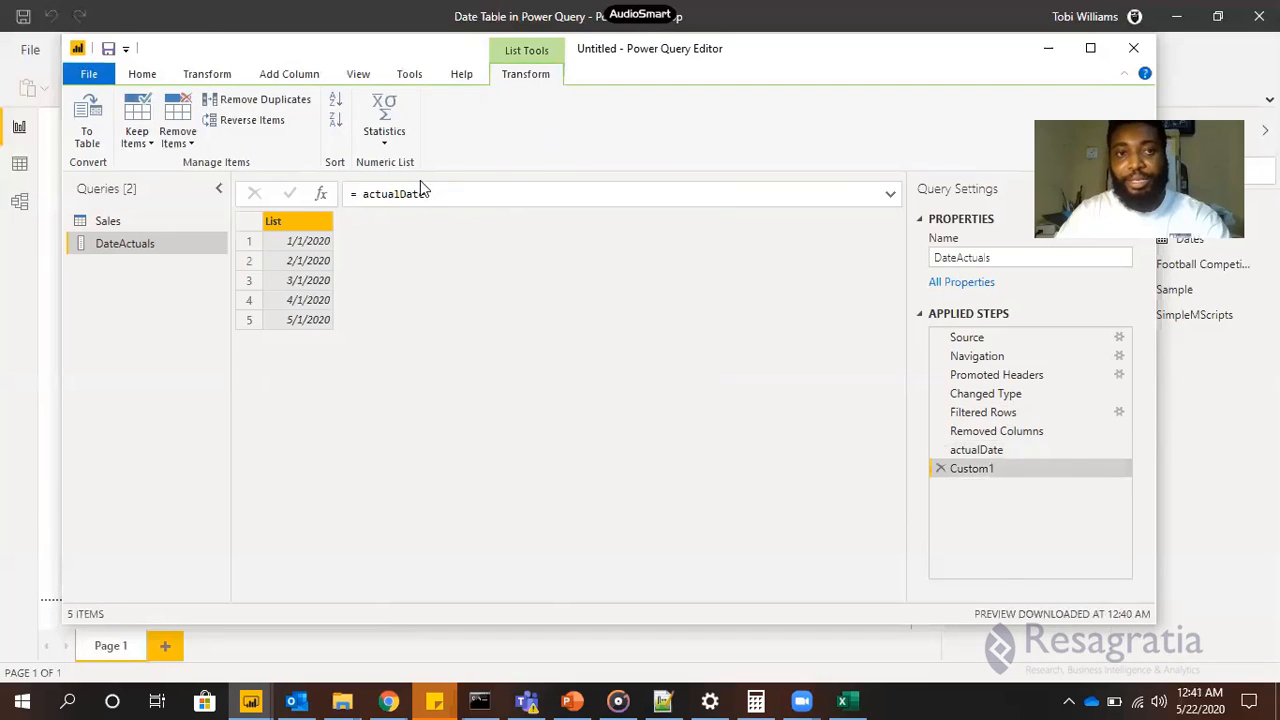
{"action": "left_click_drag", "start_coordinate": [427, 194], "coordinate": [361, 193]}
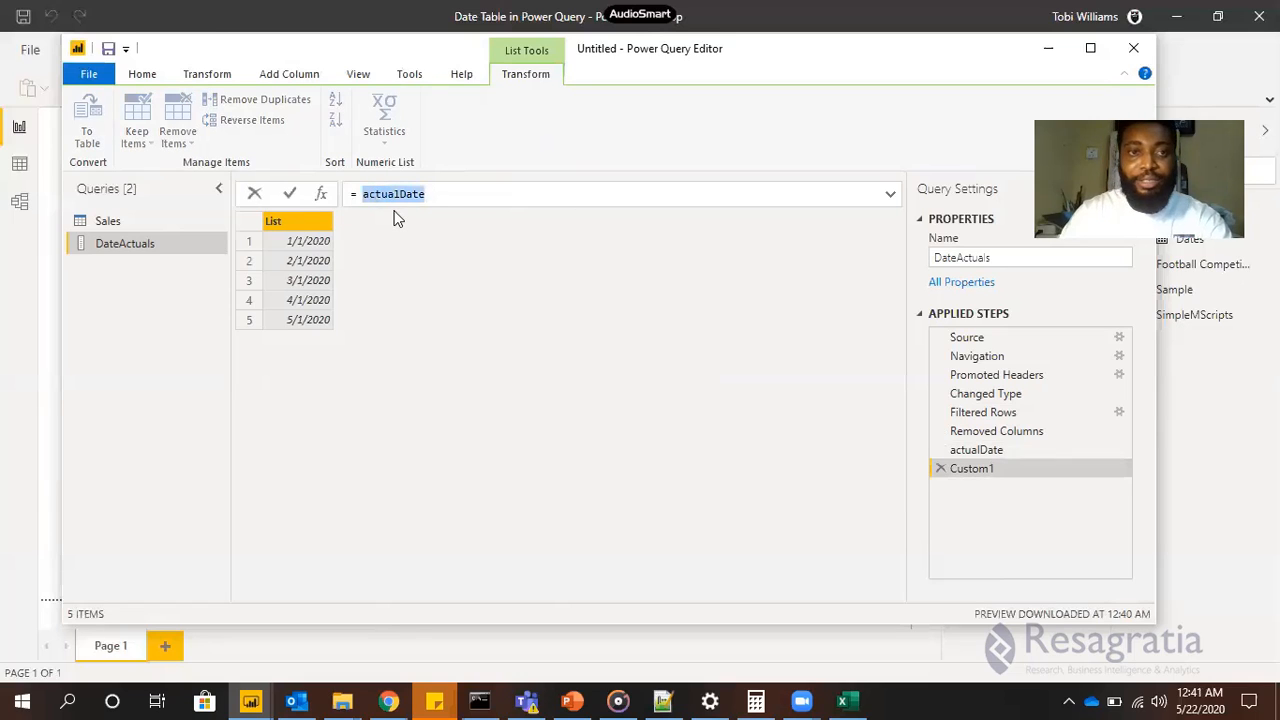
{"action": "type", "text": "List."}
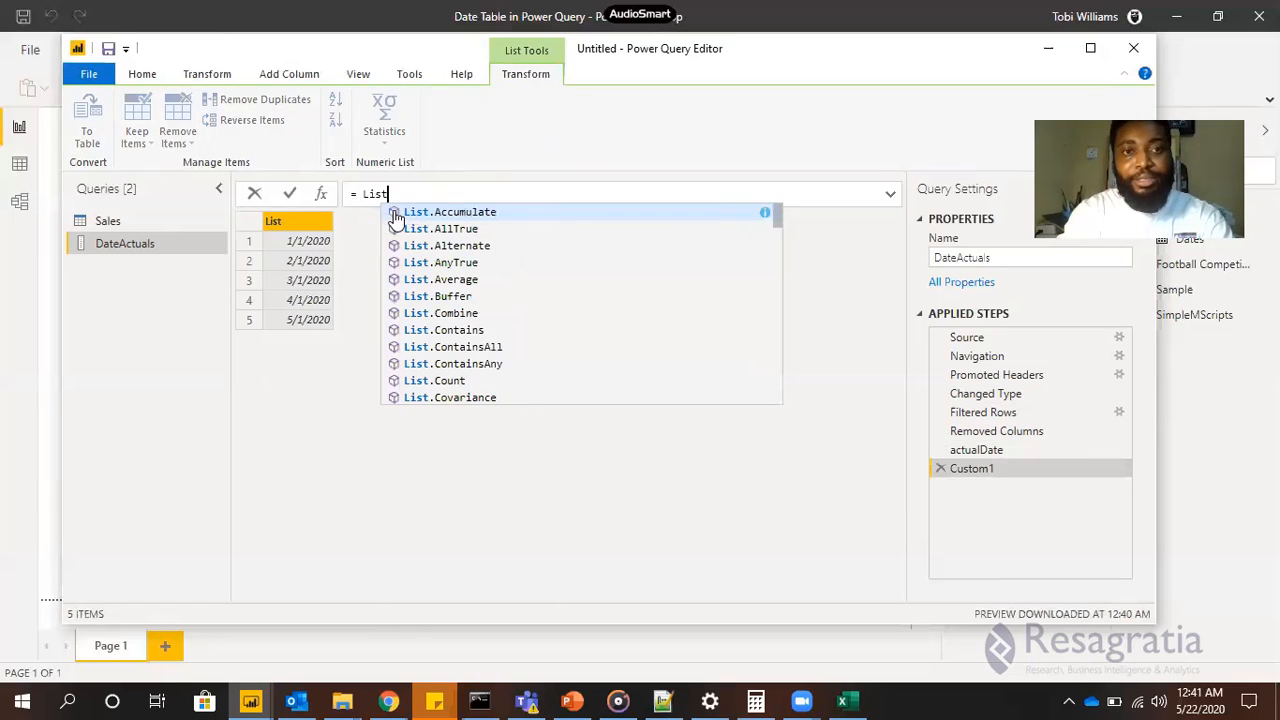
{"action": "type", "text": "Mi"}
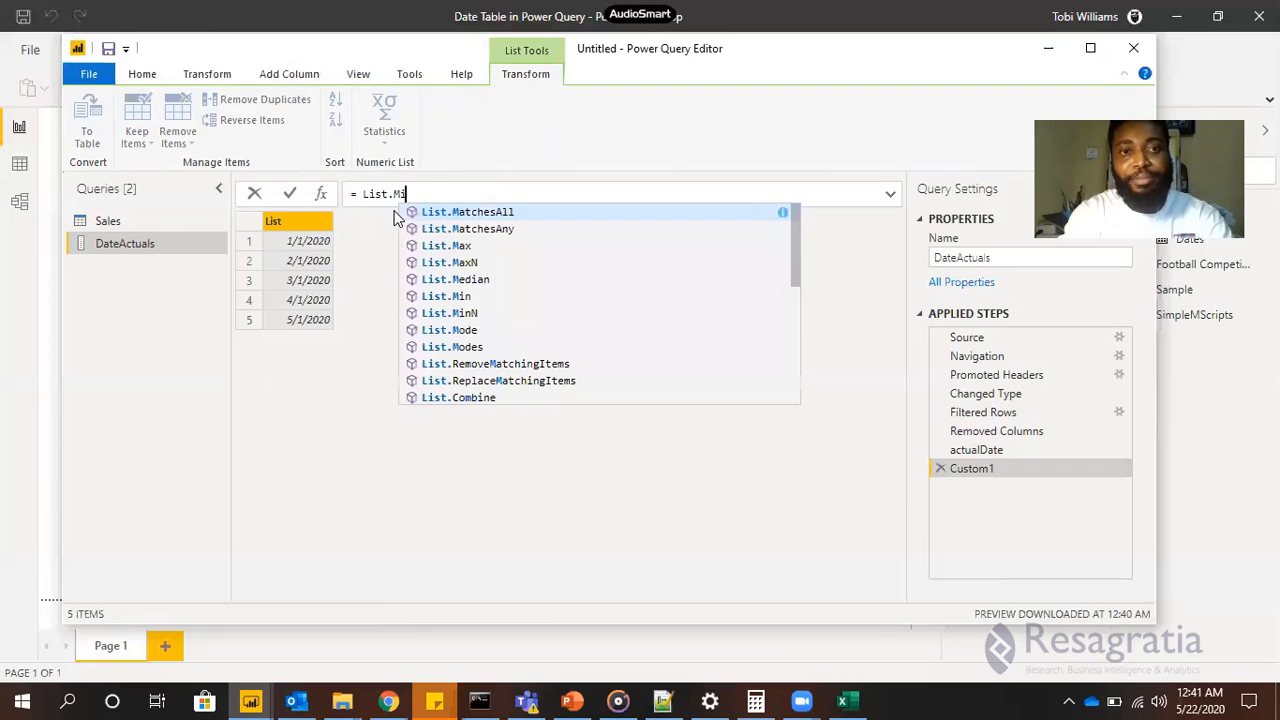
{"action": "type", "text": "n("}
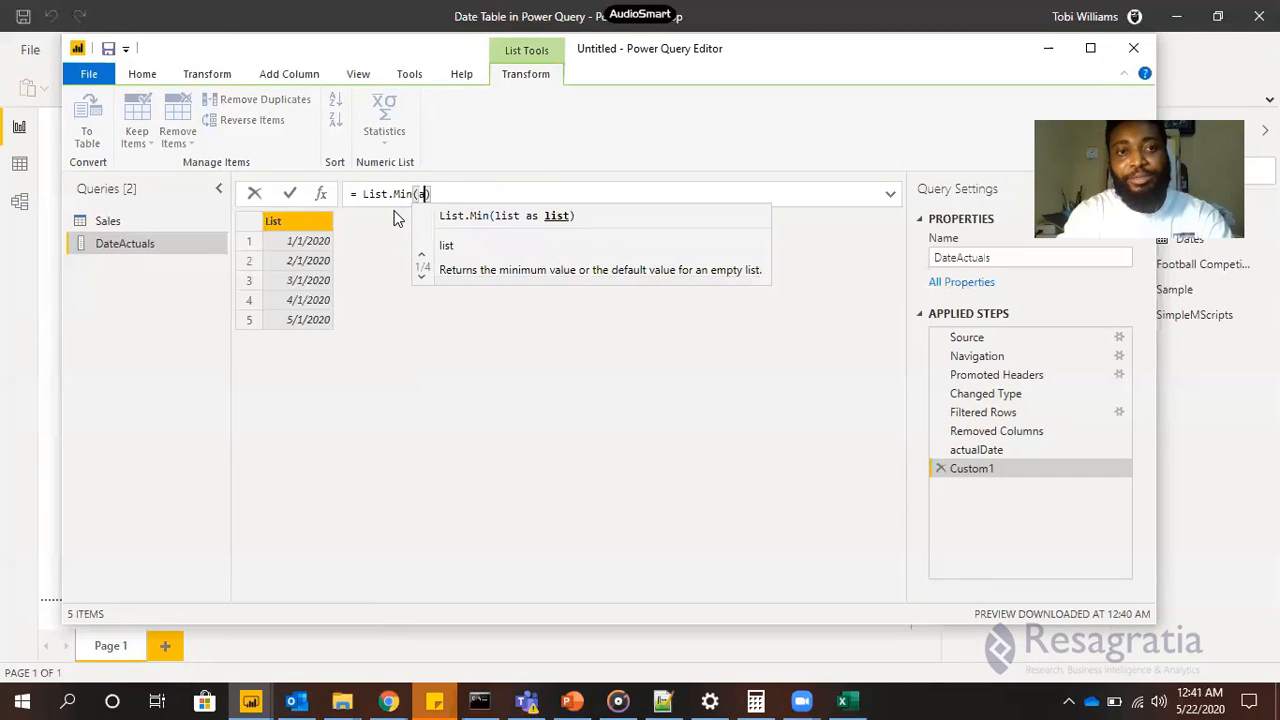
{"action": "type", "text": "actualDate"}
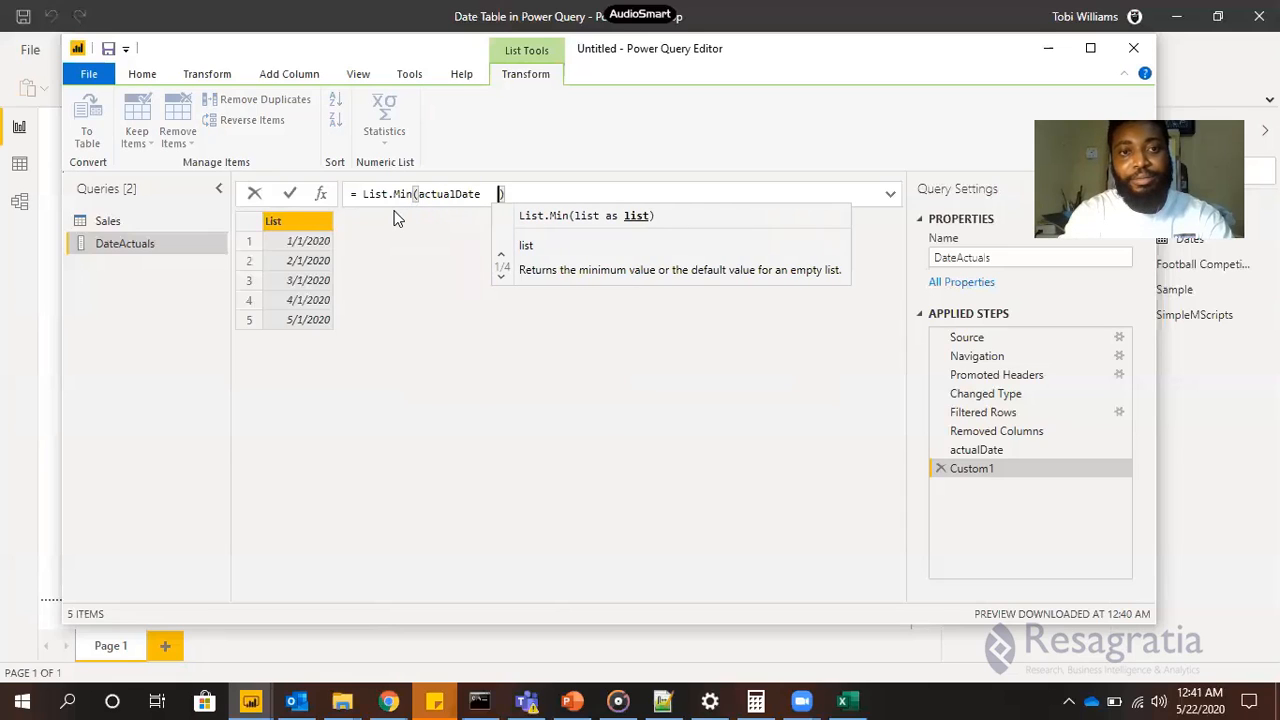
{"action": "key", "text": "BackSpace"}
{"action": "key", "text": "BackSpace"}
{"action": "key", "text": "BackSpace"}
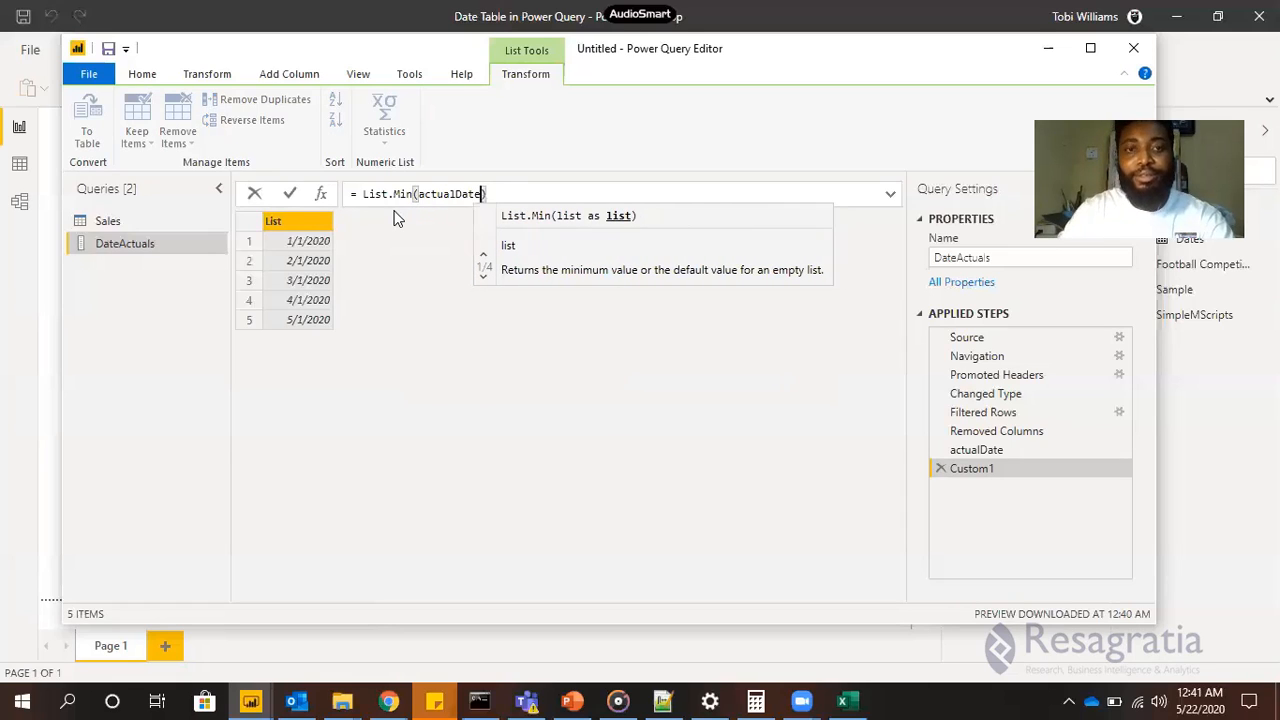
{"action": "key", "text": "Right"}
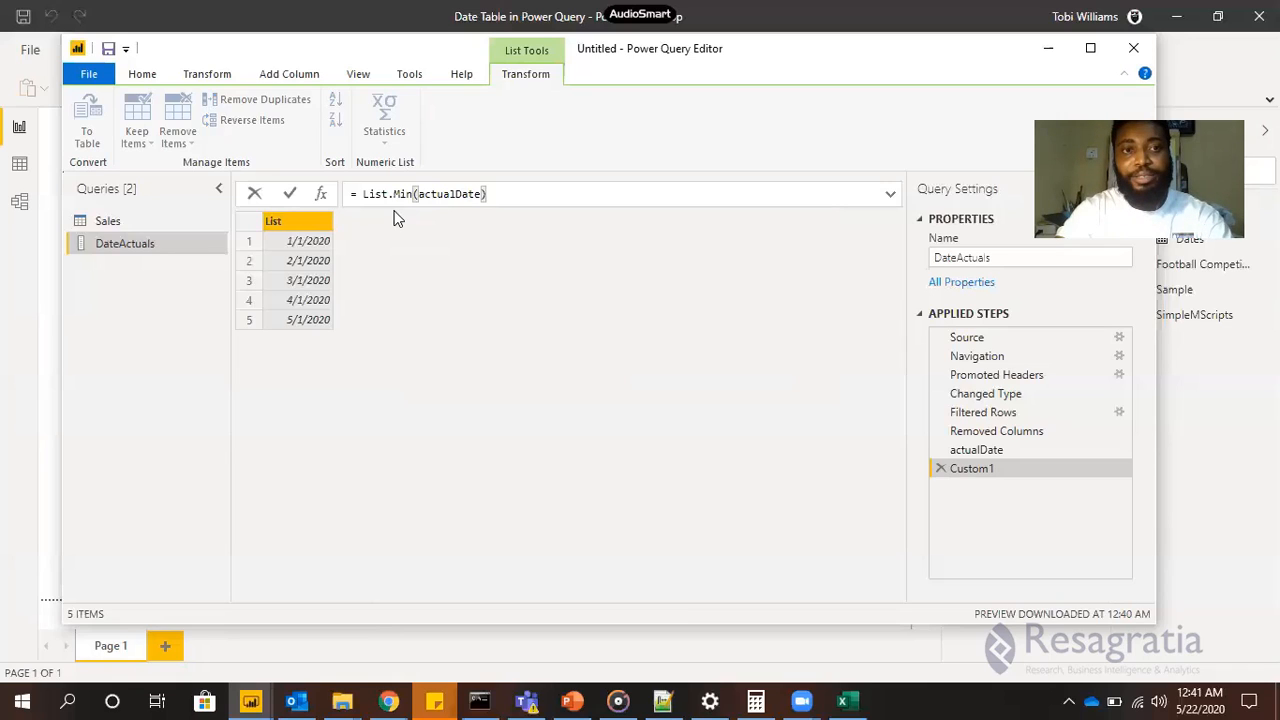
{"action": "left_click", "coordinate": [407, 194]}
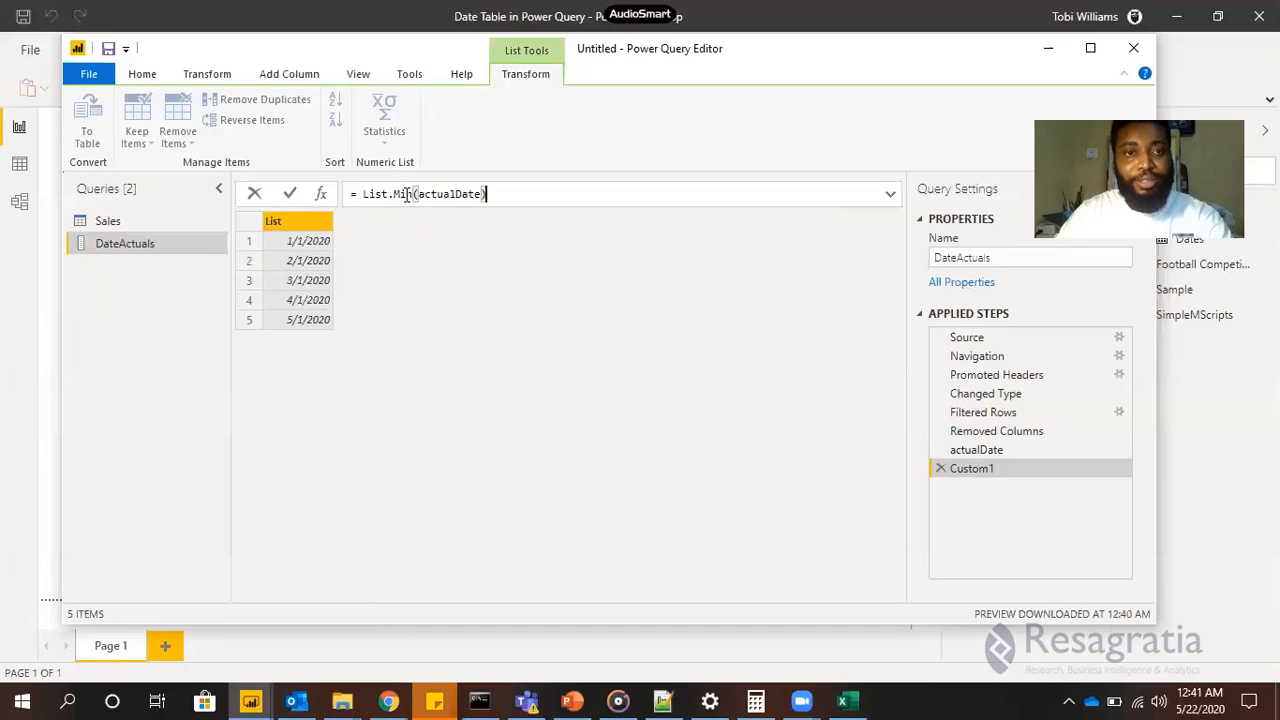
{"action": "left_click", "coordinate": [504, 194]}
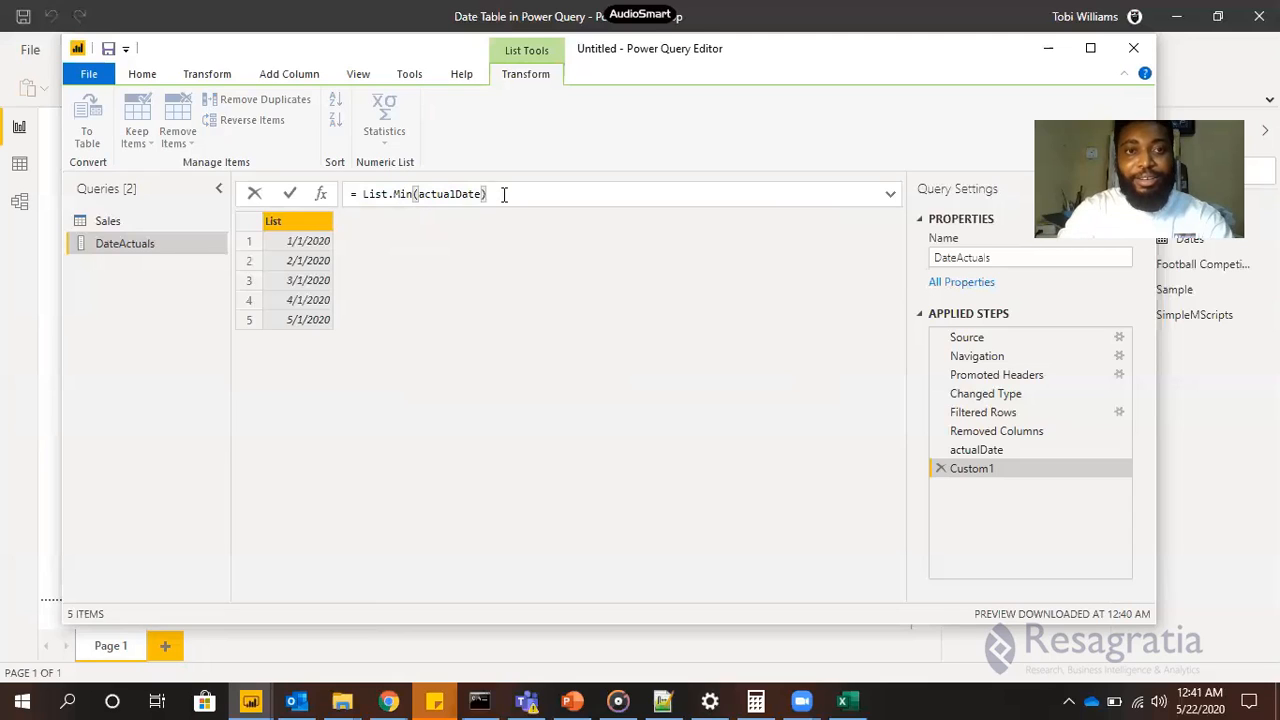
{"action": "key", "text": "BackSpace"}
{"action": "key", "text": "BackSpace"}
{"action": "key", "text": "BackSpace"}
{"action": "key", "text": "BackSpace"}
{"action": "key", "text": "BackSpace"}
{"action": "key", "text": "BackSpace"}
{"action": "key", "text": "BackSpace"}
{"action": "key", "text": "BackSpace"}
{"action": "key", "text": "BackSpace"}
{"action": "key", "text": "BackSpace"}
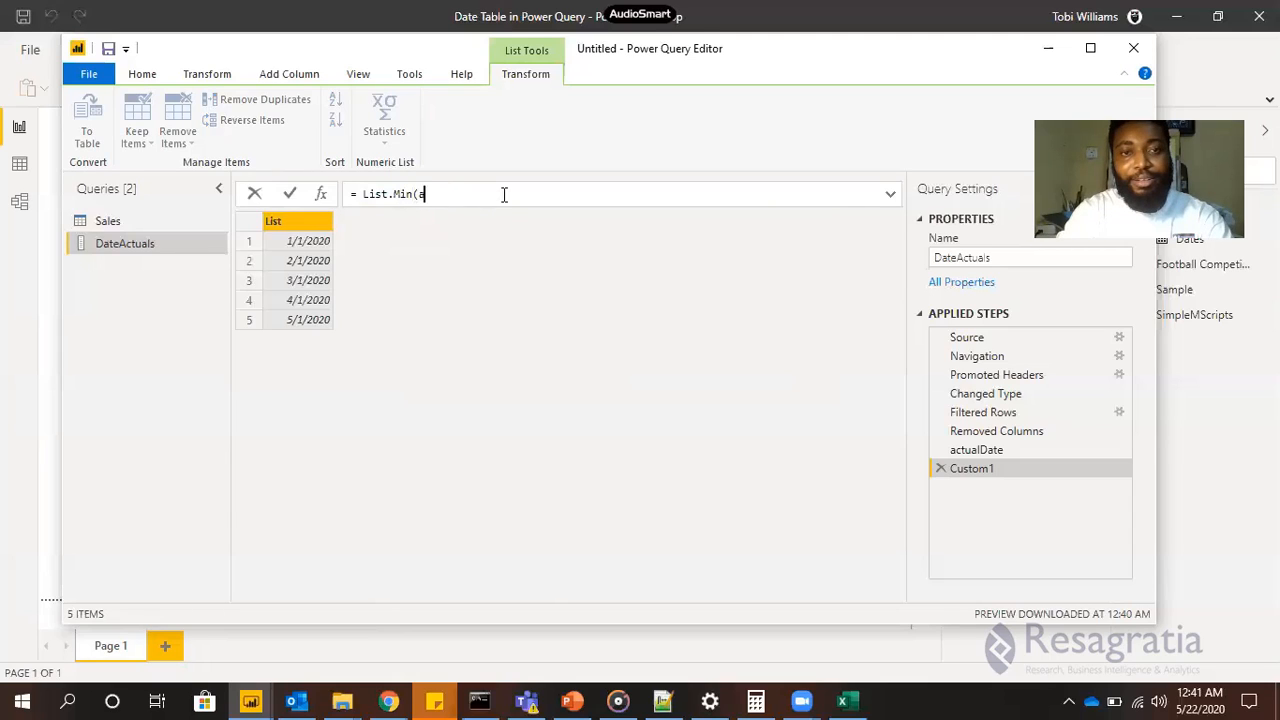
{"action": "key", "text": "BackSpace"}
{"action": "key", "text": "BackSpace"}
{"action": "key", "text": "BackSpace"}
{"action": "key", "text": "BackSpace"}
{"action": "key", "text": "BackSpace"}
{"action": "key", "text": "BackSpace"}
{"action": "type", "text": "."}
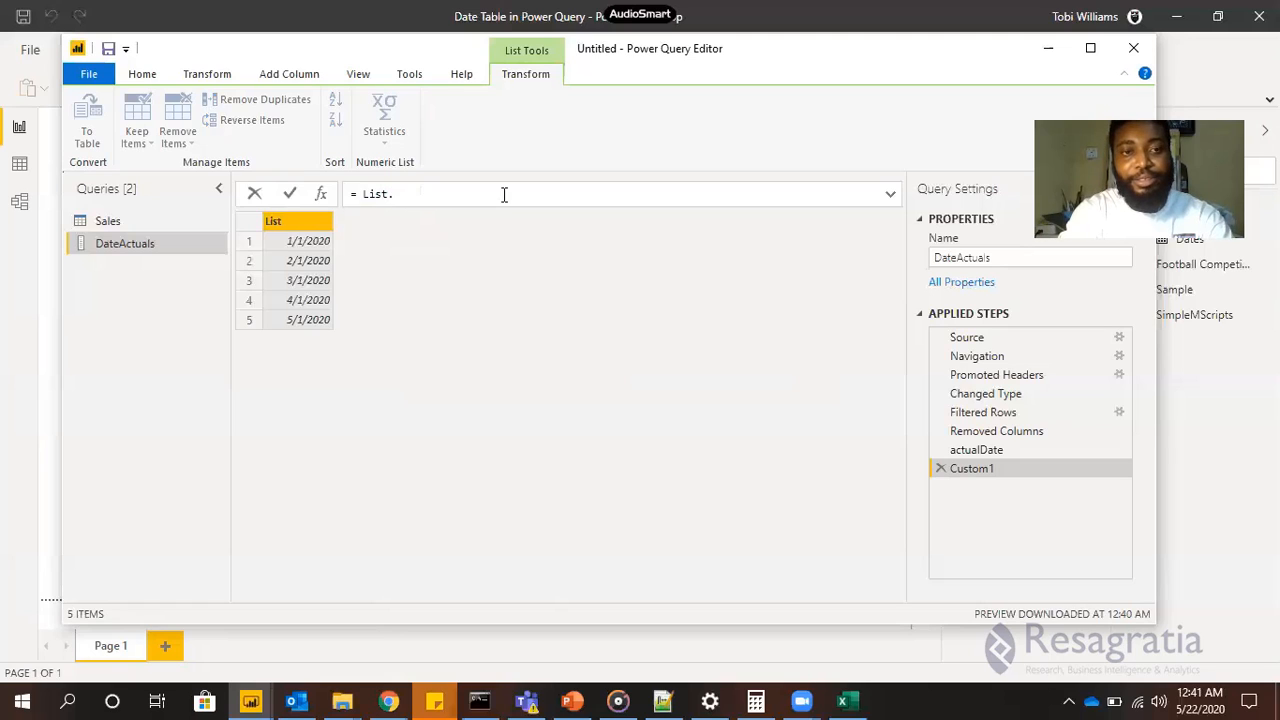
{"action": "key", "text": "BackSpace"}
{"action": "key", "text": "BackSpace"}
{"action": "key", "text": "BackSpace"}
{"action": "key", "text": "BackSpace"}
{"action": "key", "text": "BackSpace"}
Set the new custom step's formula to = List.Min(actualDate) to return the earliest date
{"action": "type", "text": "L"}
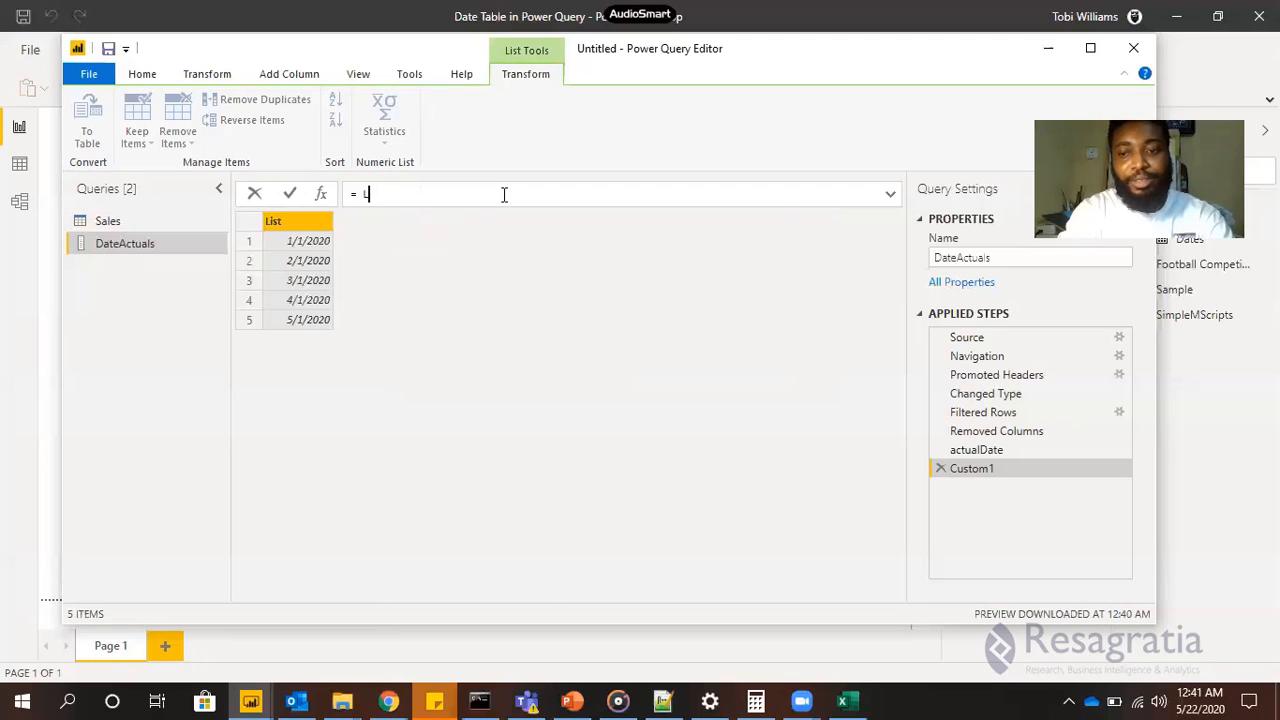
{"action": "type", "text": "ist."}
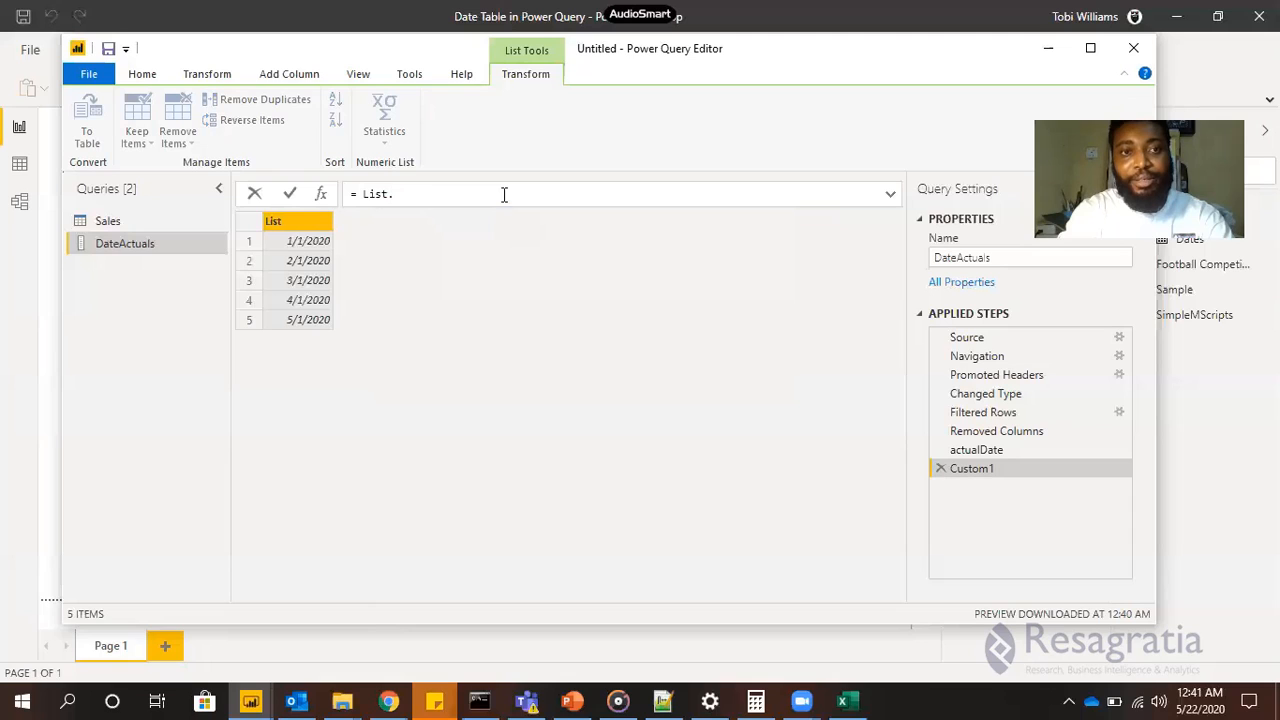
{"action": "type", "text": "Min("}
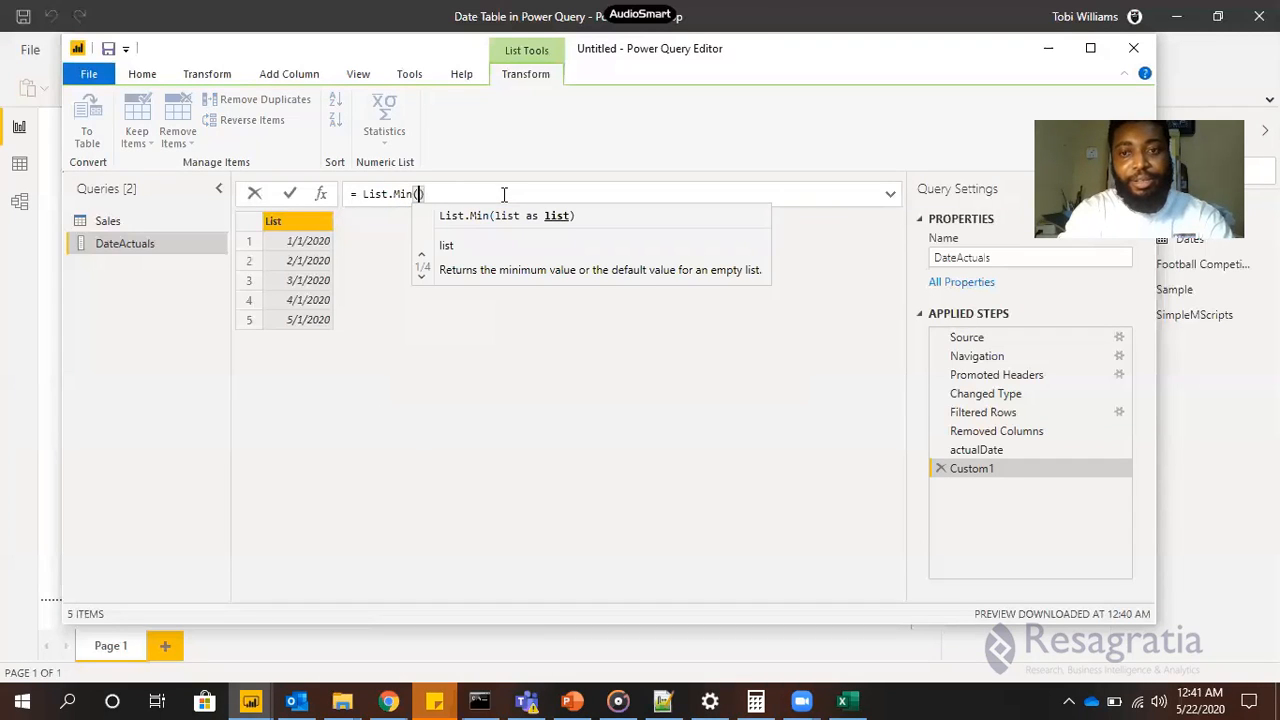
{"action": "type", "text": "actu"}
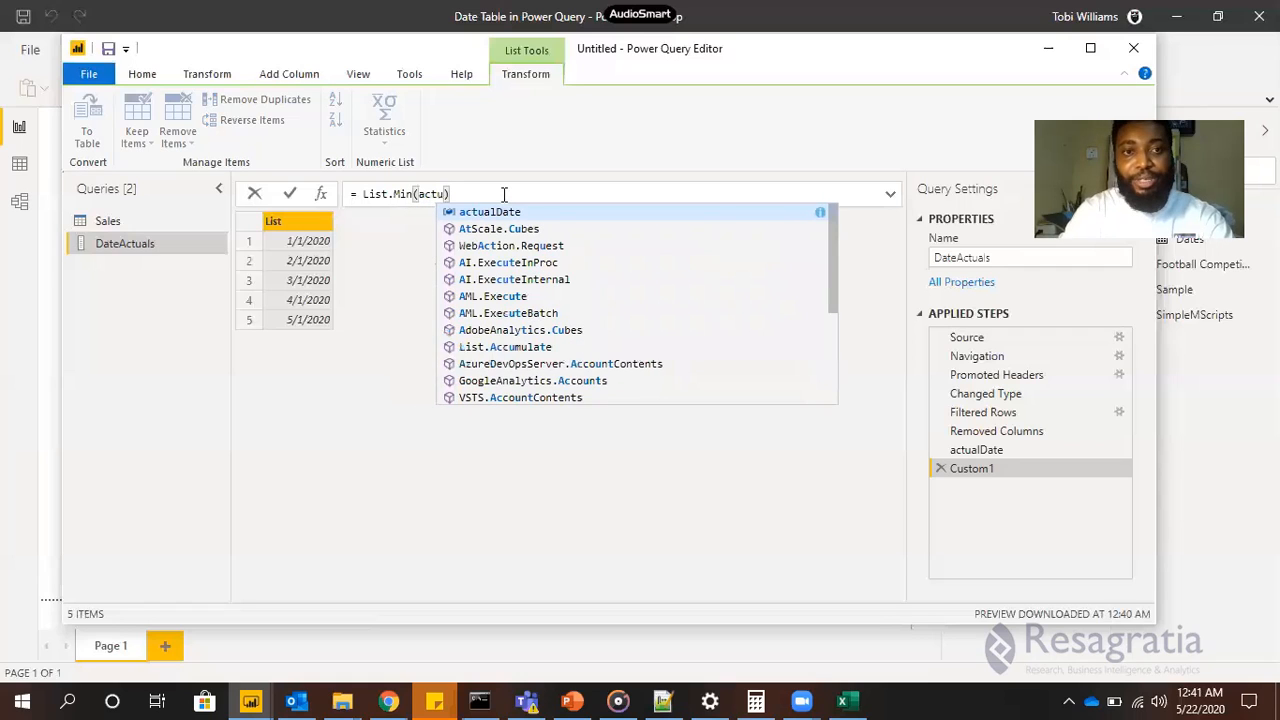
{"action": "key", "text": "Tab"}
{"action": "key", "text": "Return"}
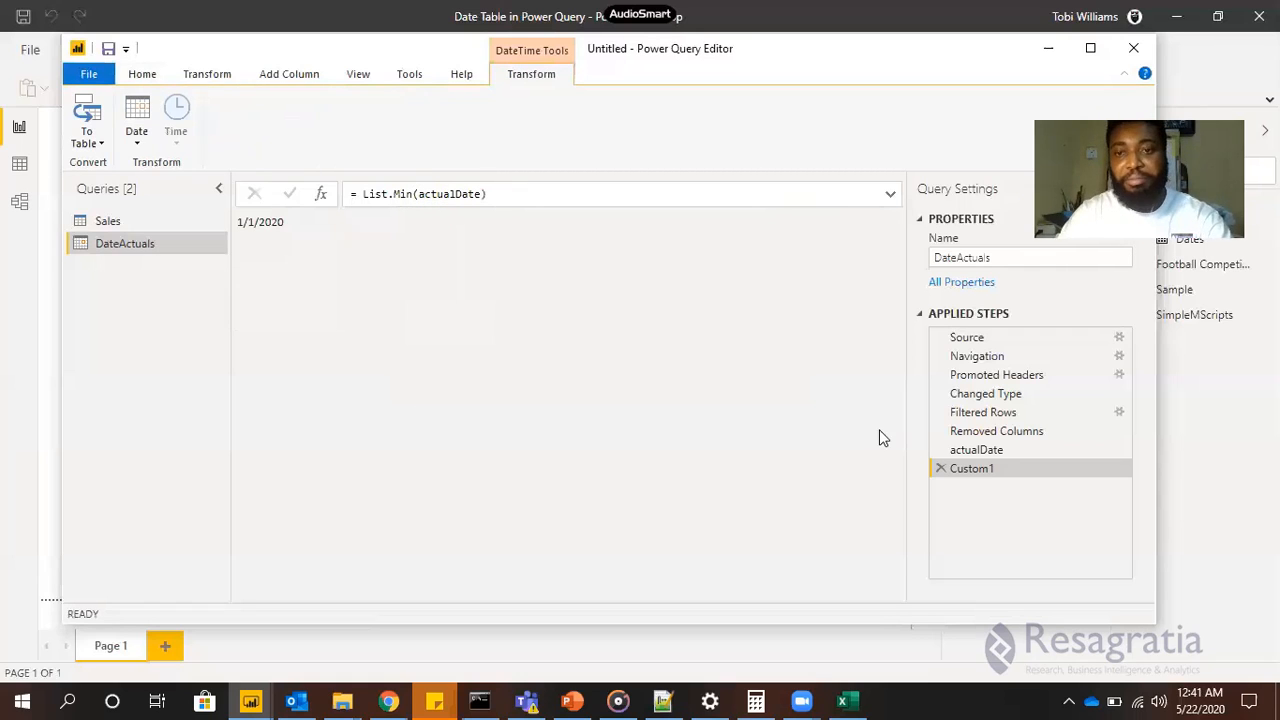
Rename the List.Min custom step as minDate
{"action": "double_click", "coordinate": [1049, 474]}
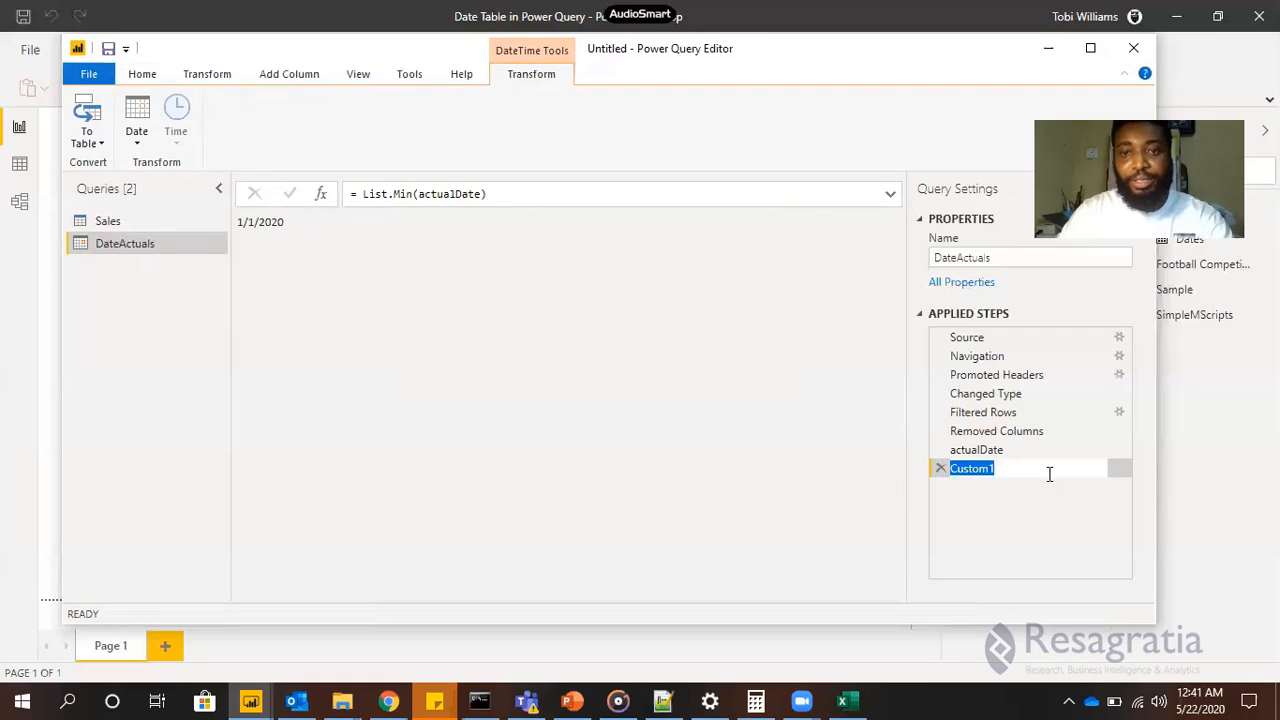
{"action": "type", "text": "minDat"}
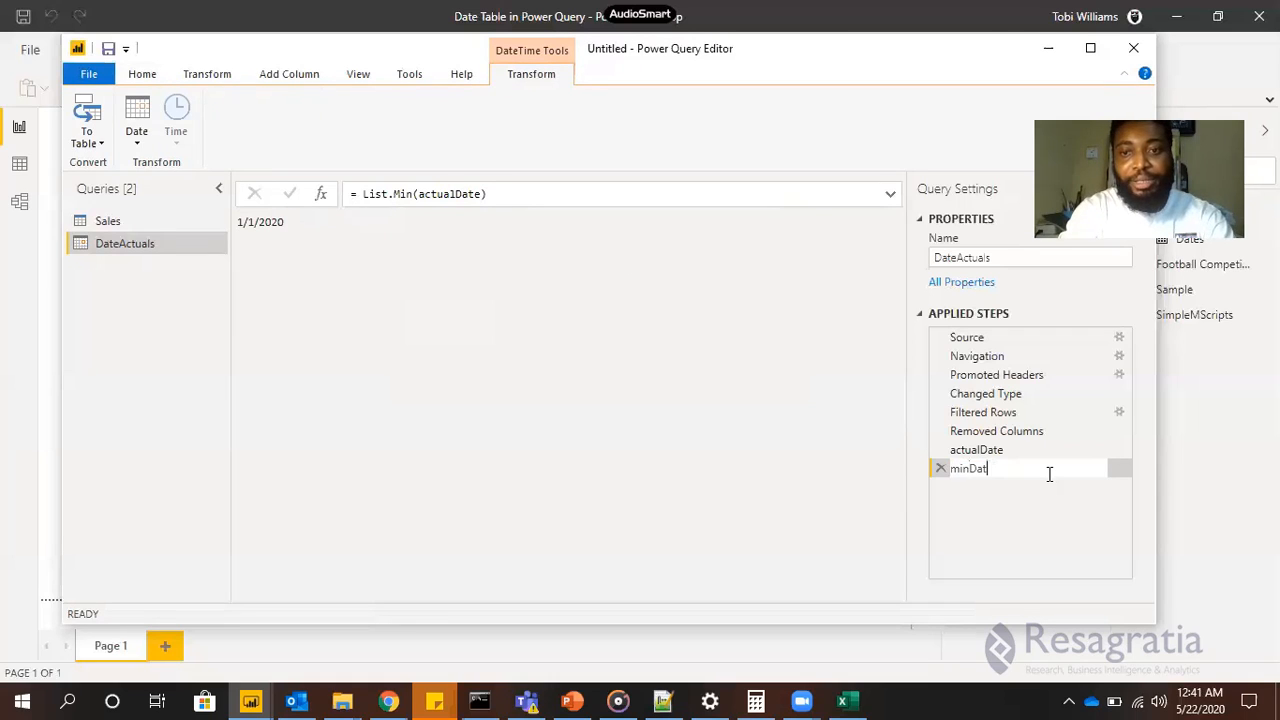
{"action": "type", "text": "e"}
{"action": "key", "text": "Return"}
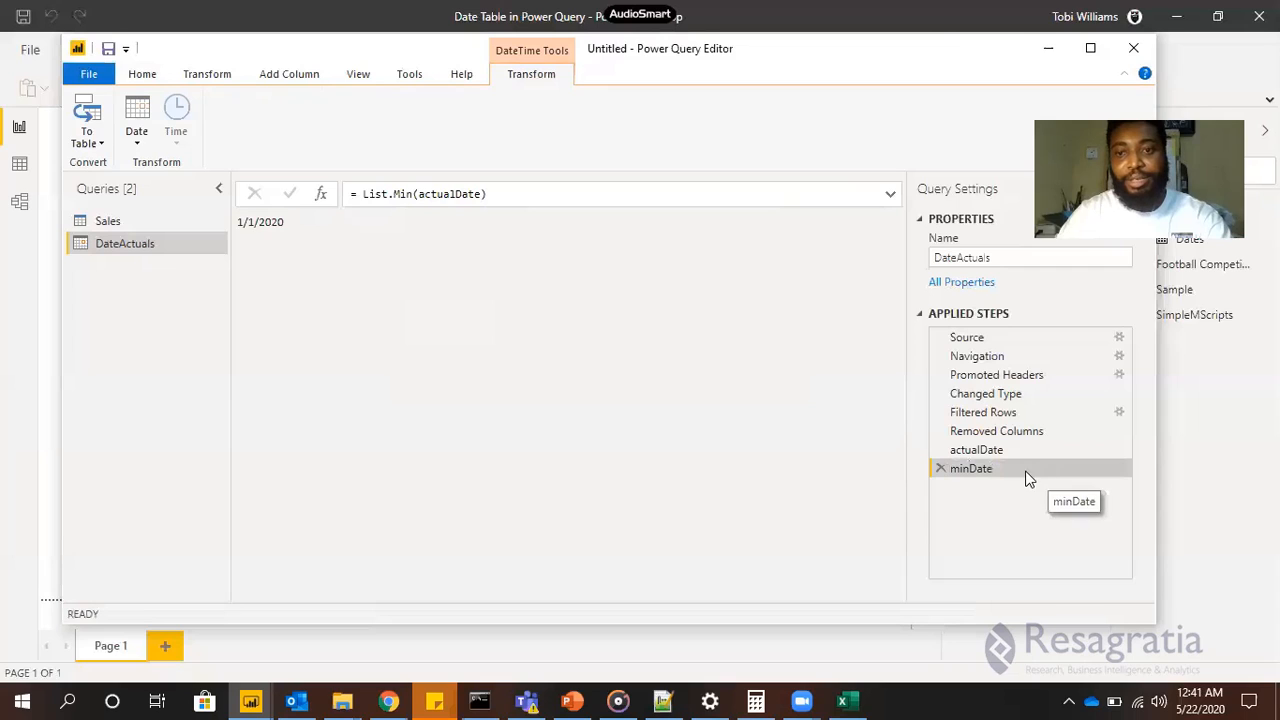
Insert a step after minDate and enter the formula = List.Max(actualDate) for the latest date
{"action": "right_click", "coordinate": [1016, 467]}
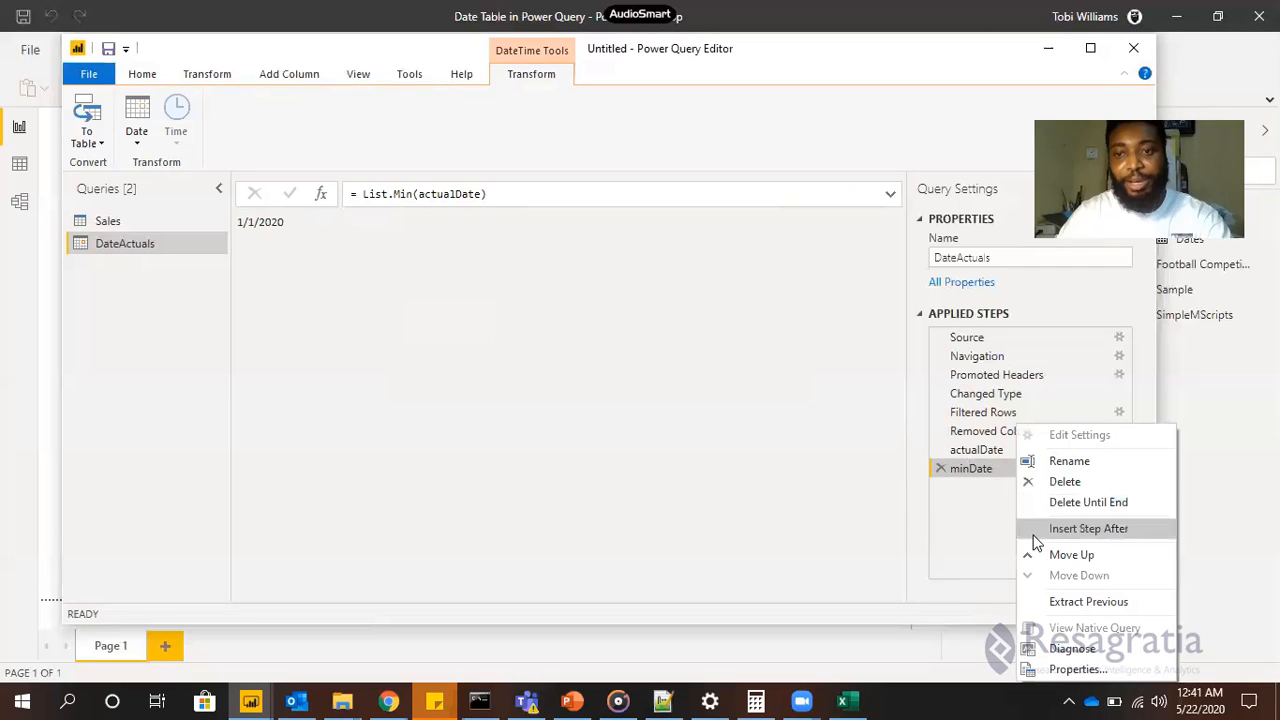
{"action": "left_click", "coordinate": [1088, 528]}
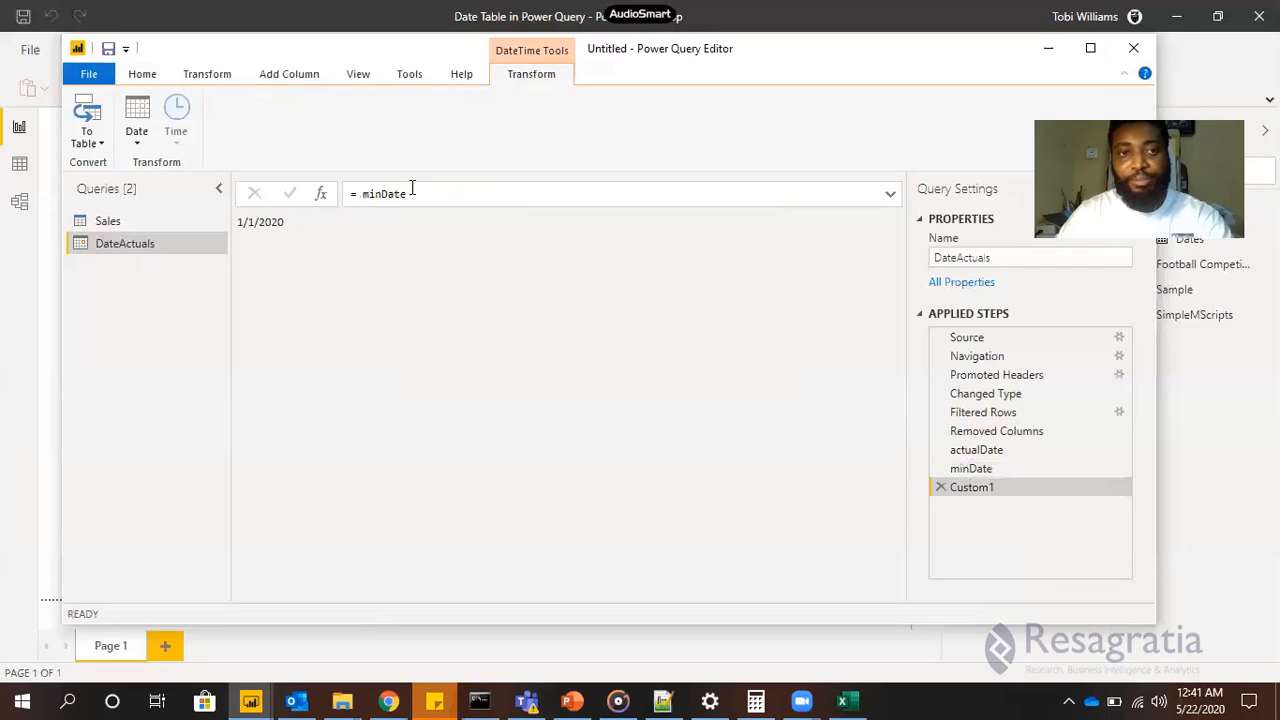
{"action": "left_click_drag", "start_coordinate": [409, 193], "coordinate": [364, 190]}
{"action": "left_click", "coordinate": [364, 190]}
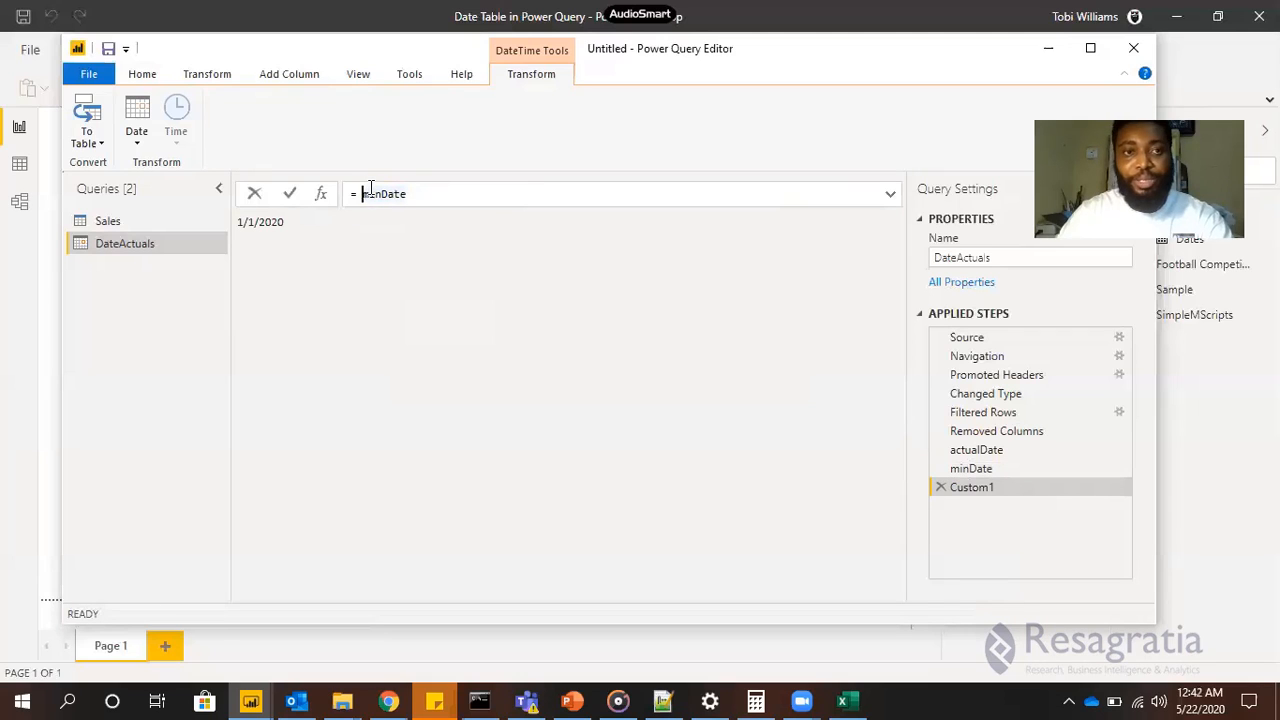
{"action": "double_click", "coordinate": [370, 191]}
{"action": "type", "text": "l"}
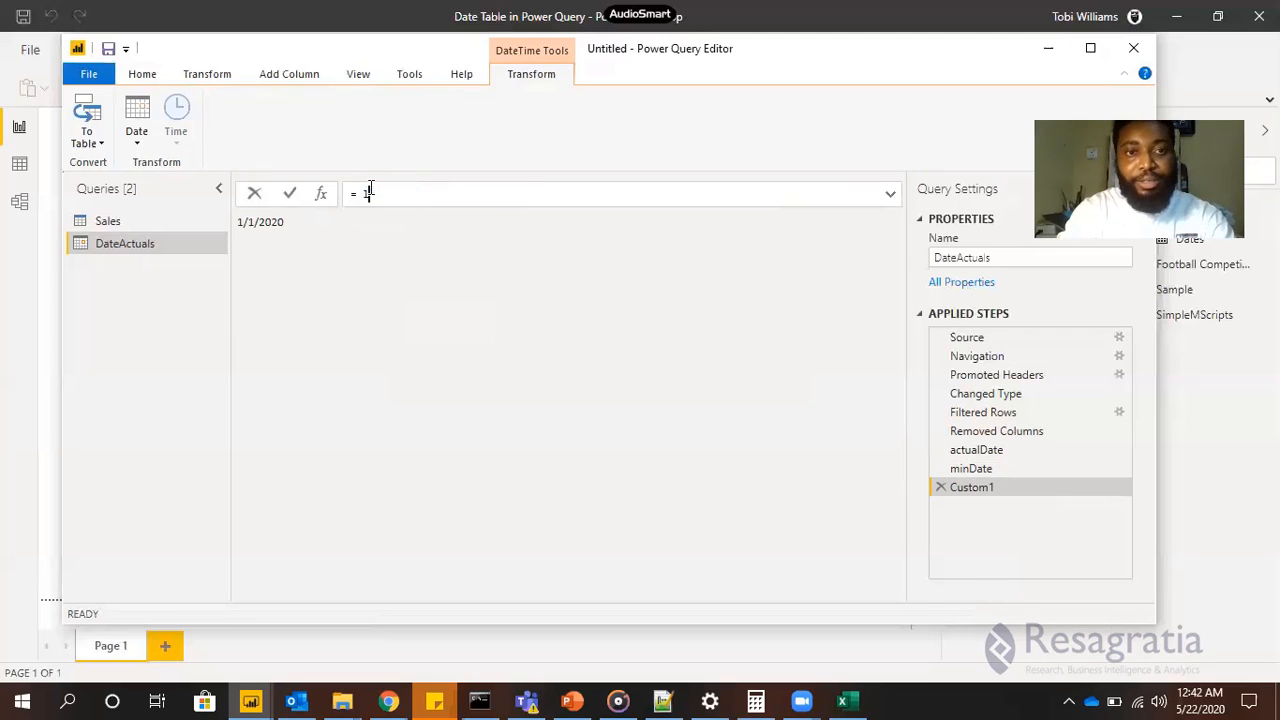
{"action": "type", "text": "ist.max"}
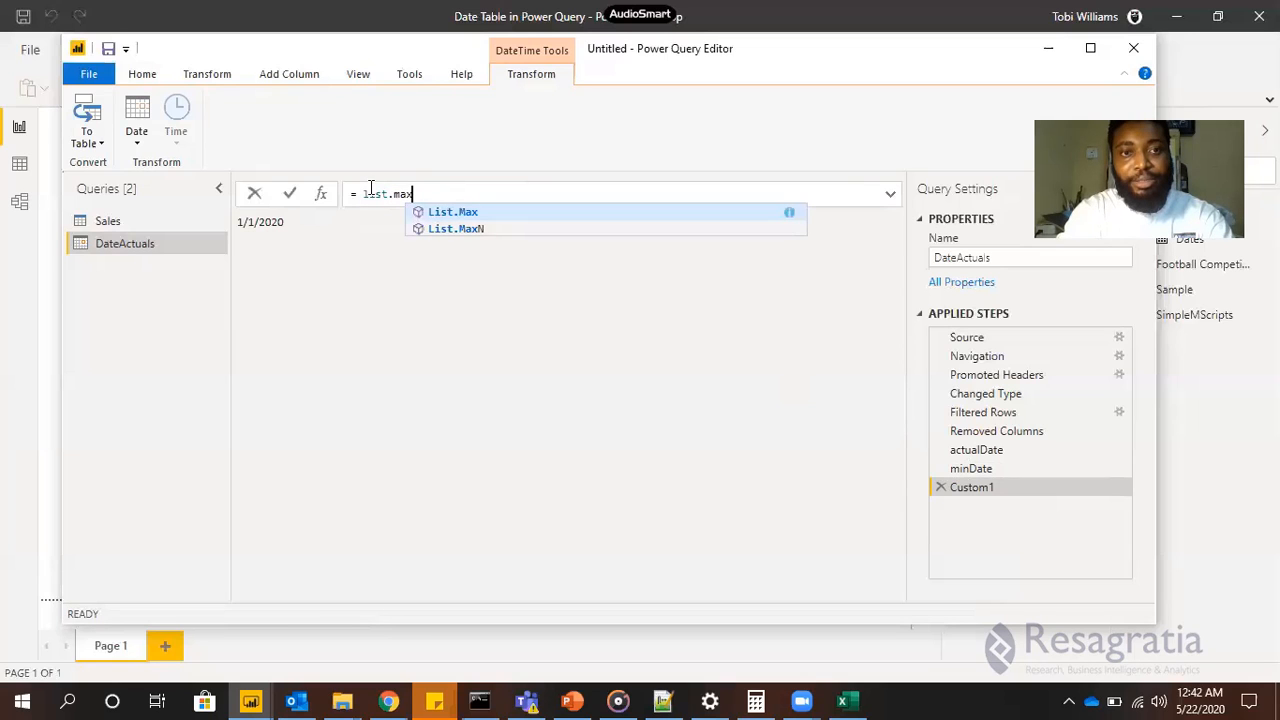
{"action": "key", "text": "Tab"}
{"action": "type", "text": "(ac"}
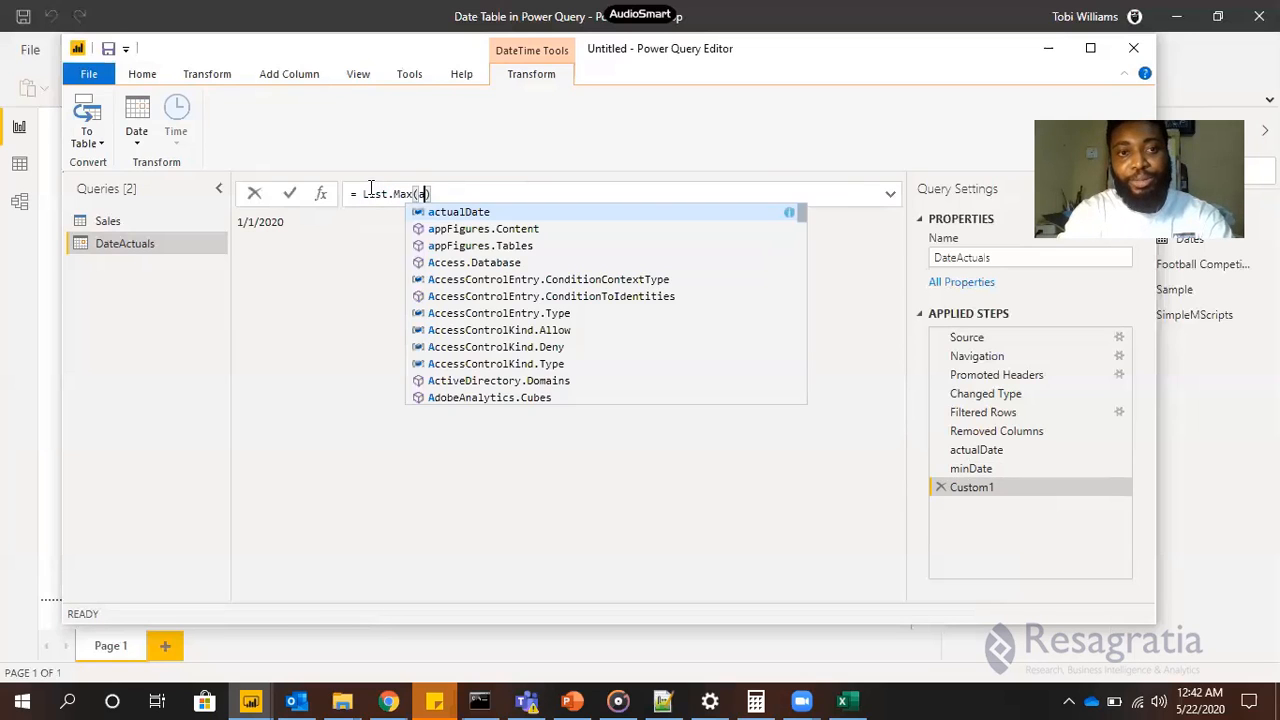
{"action": "key", "text": "Tab"}
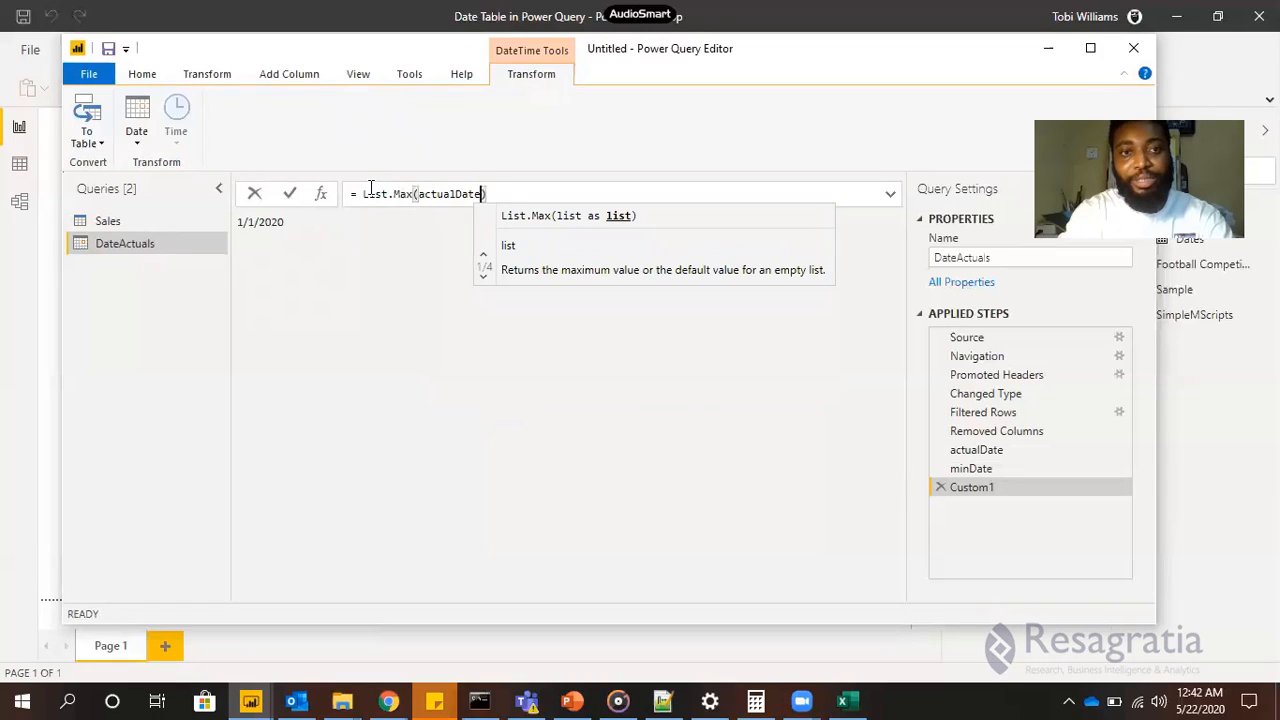
{"action": "key", "text": "Return"}
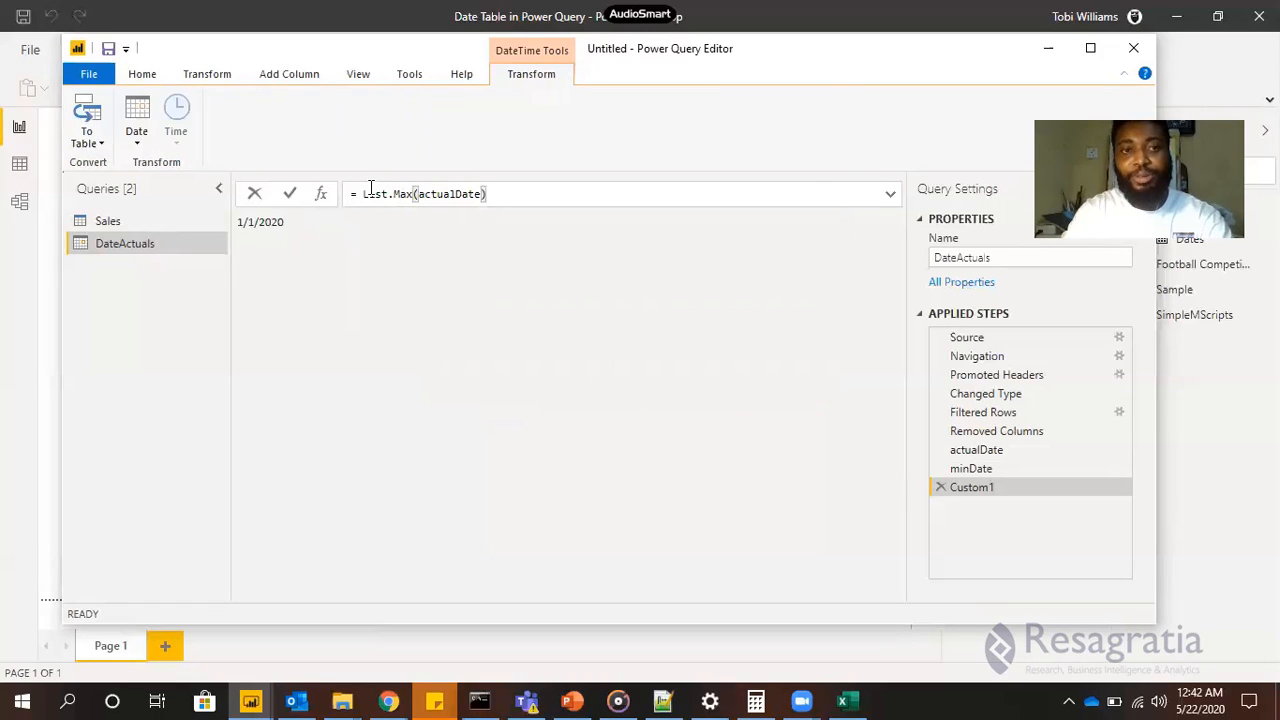
{"action": "key", "text": "Left"}
{"action": "key", "text": "Left"}
{"action": "key", "text": "Left"}
{"action": "key", "text": "Left"}
{"action": "key", "text": "Left"}
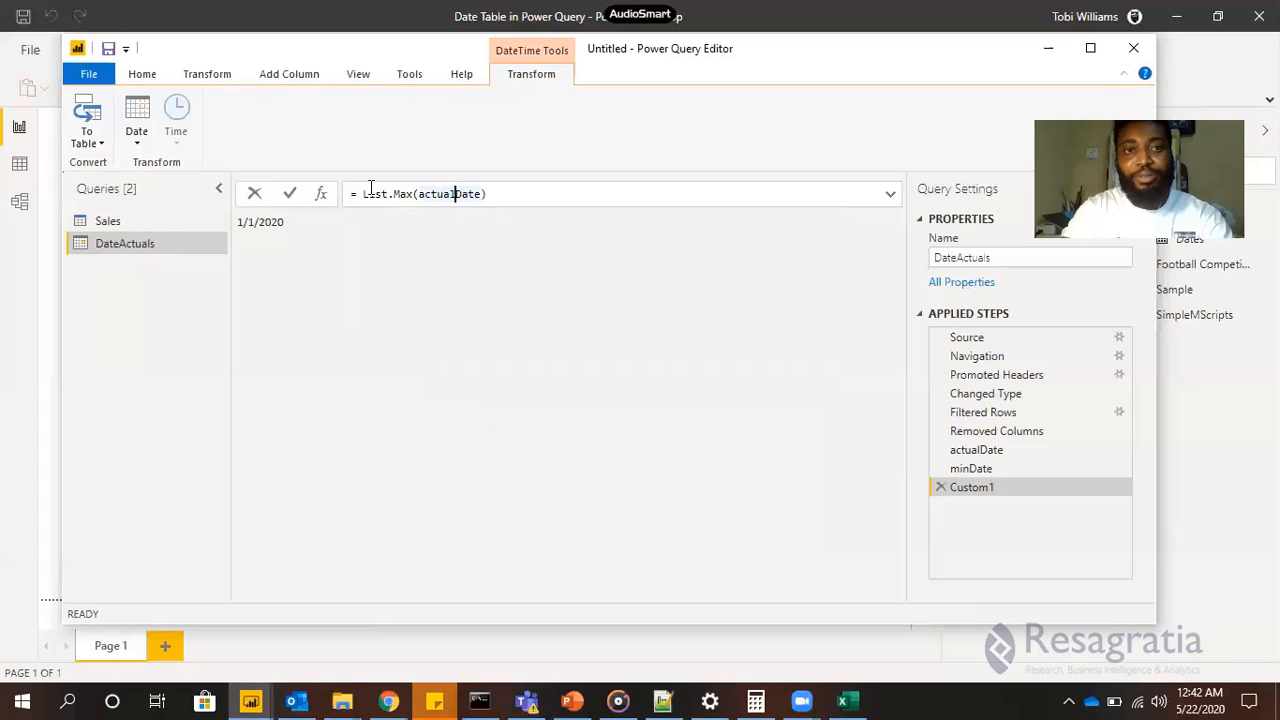
{"action": "left_click", "coordinate": [509, 196]}
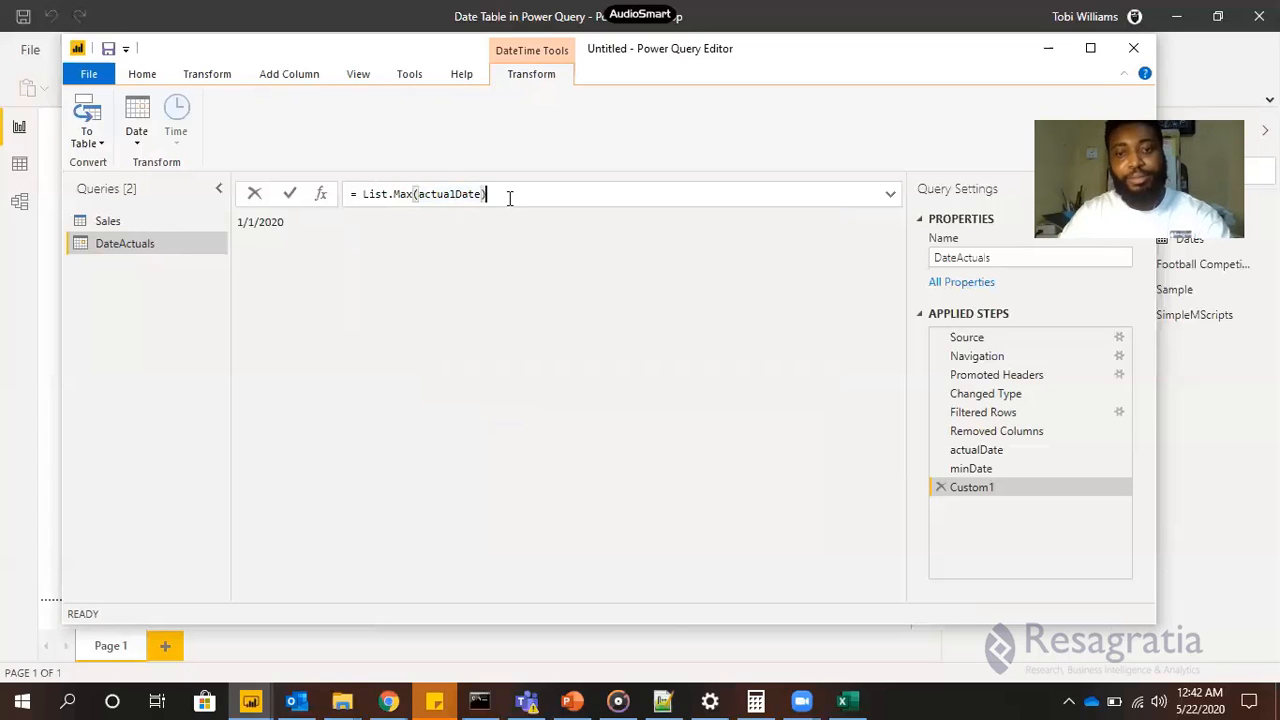
Re-enter the custom step's formula as = List.Max(actualDate) and apply it to return the latest date
{"action": "left_click_drag", "start_coordinate": [509, 196], "coordinate": [395, 192]}
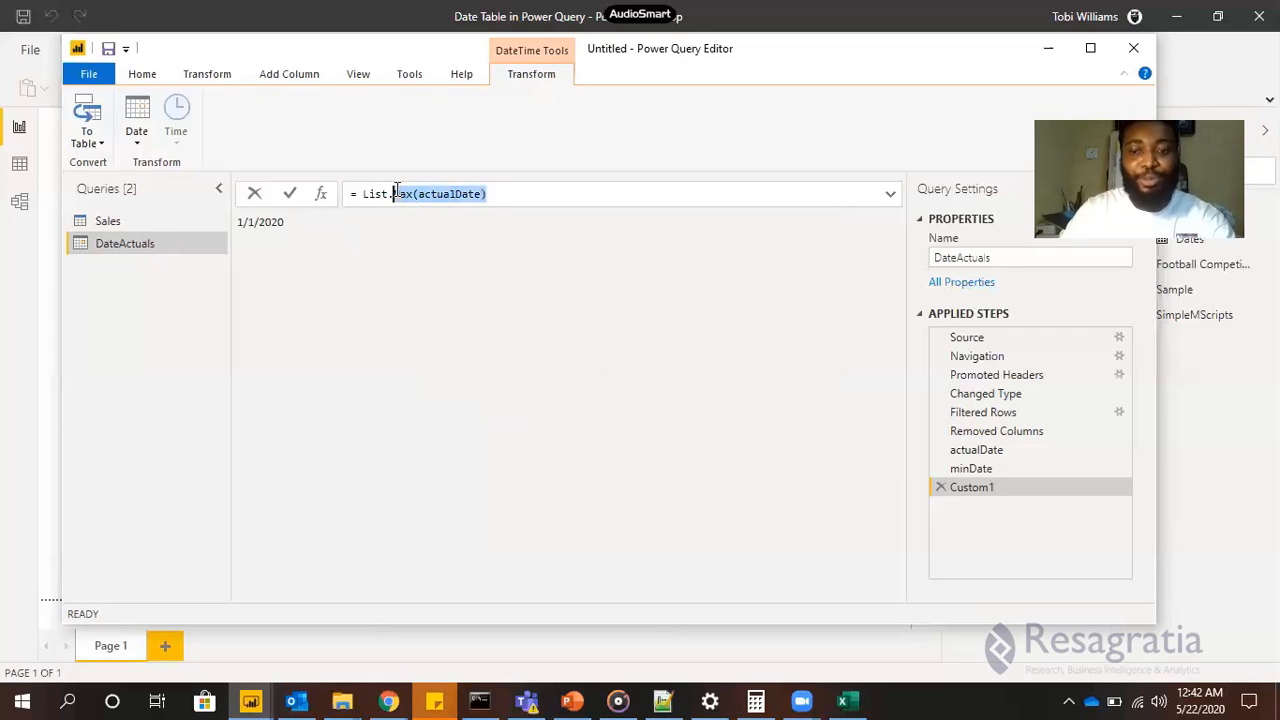
{"action": "key", "text": "BackSpace"}
{"action": "key", "text": "BackSpace"}
{"action": "key", "text": "BackSpace"}
{"action": "key", "text": "BackSpace"}
{"action": "key", "text": "BackSpace"}
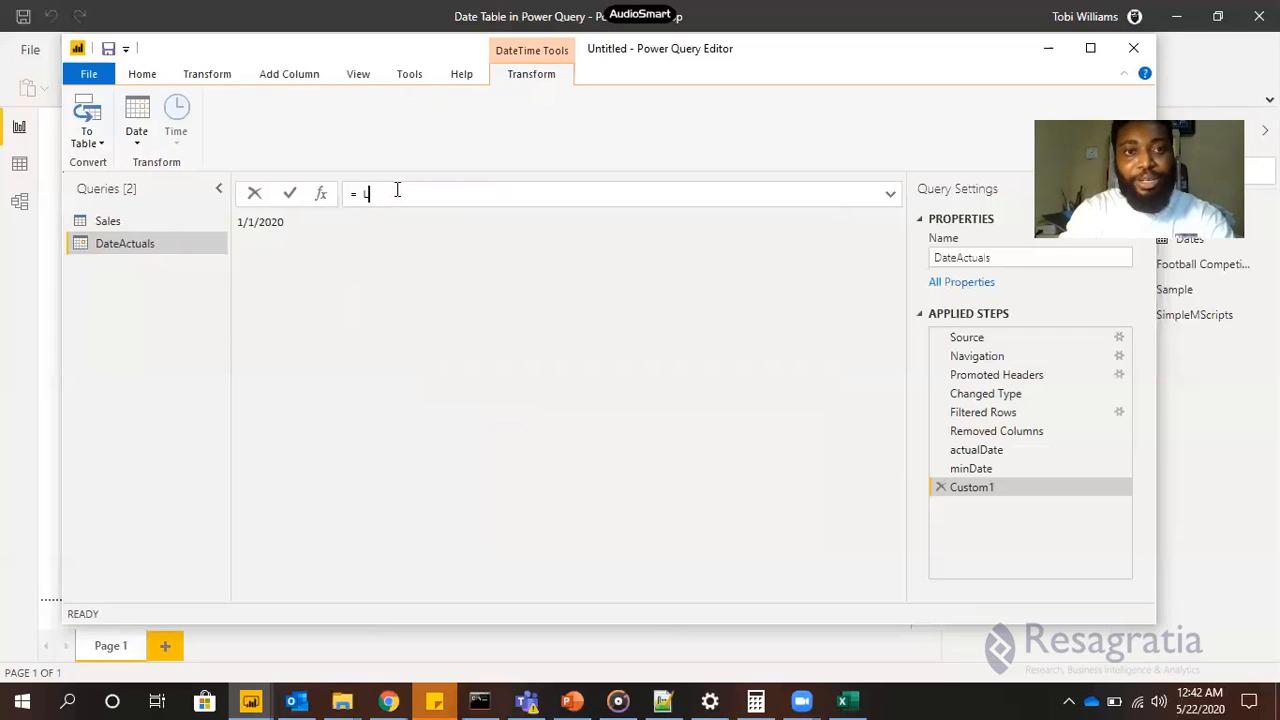
{"action": "type", "text": "List."}
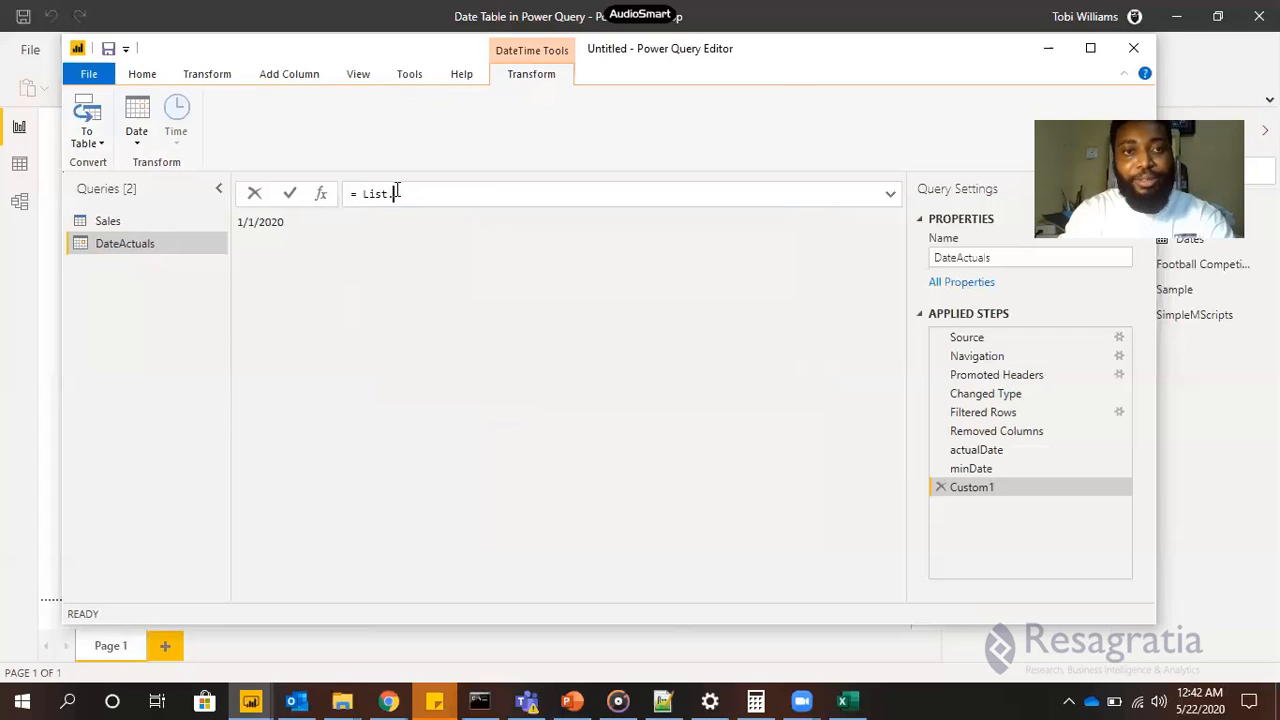
{"action": "type", "text": "Max"}
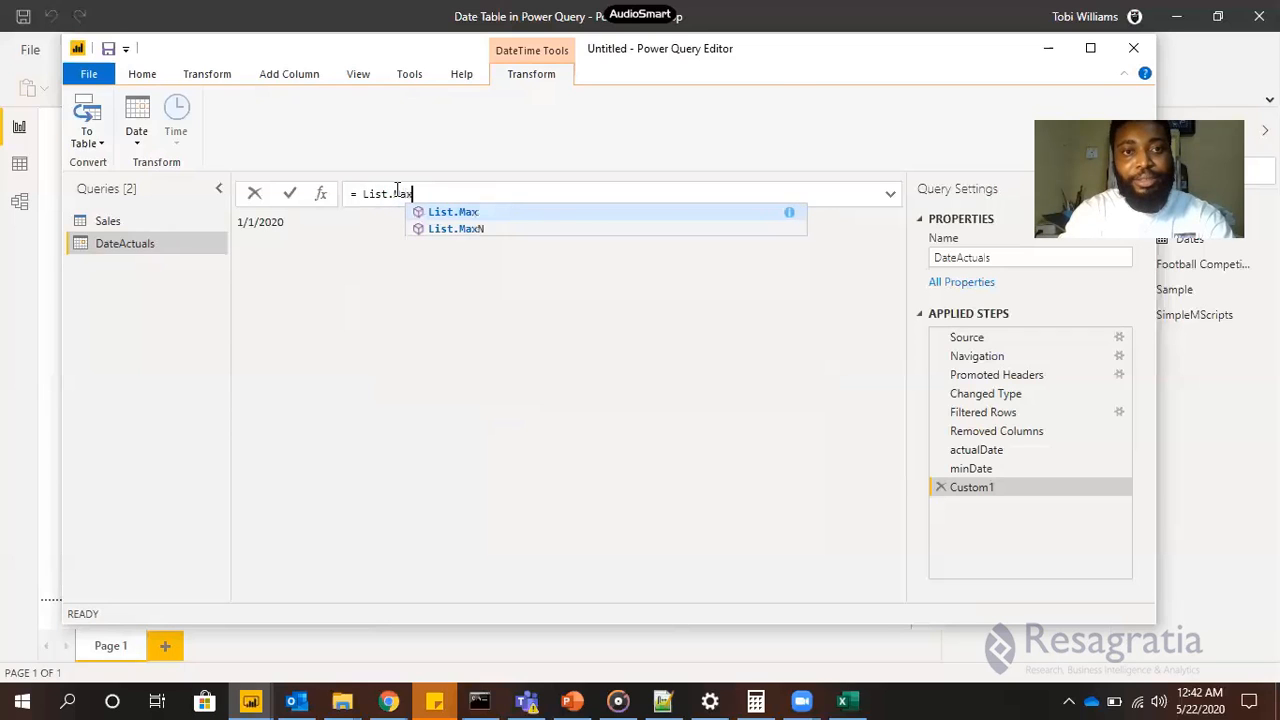
{"action": "key", "text": "Escape"}
{"action": "type", "text": "(a"}
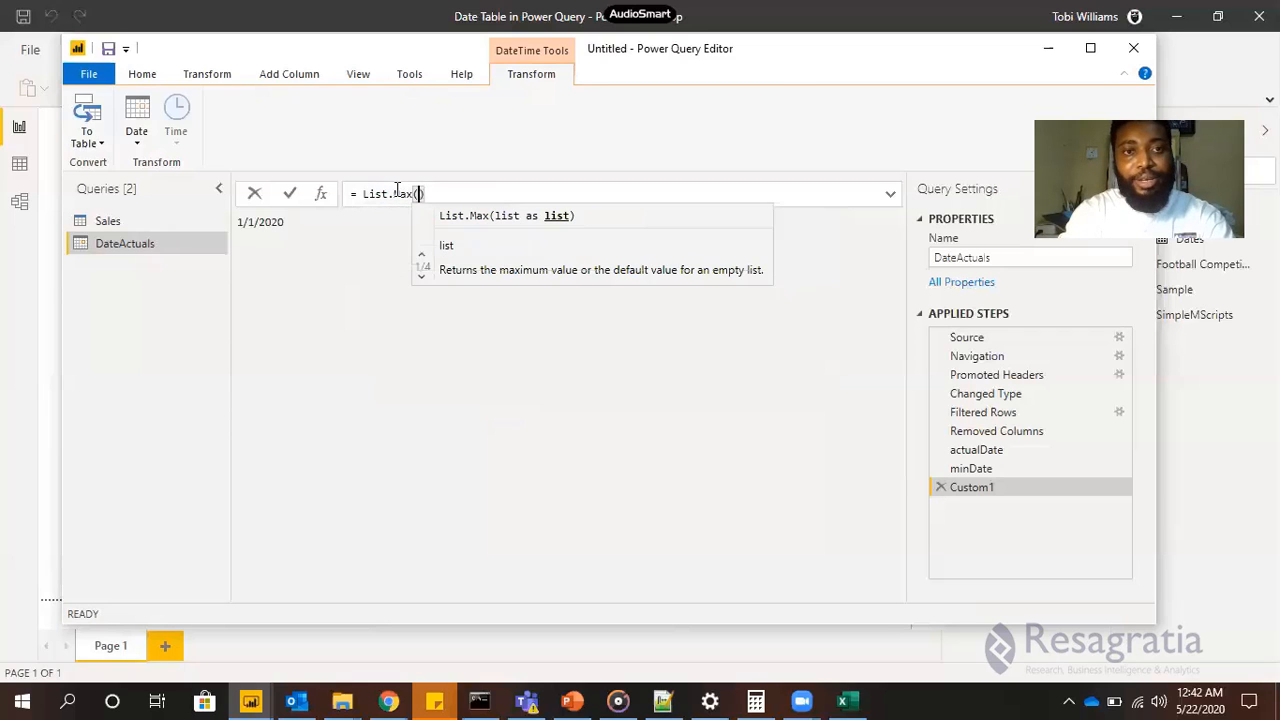
{"action": "type", "text": "tu"}
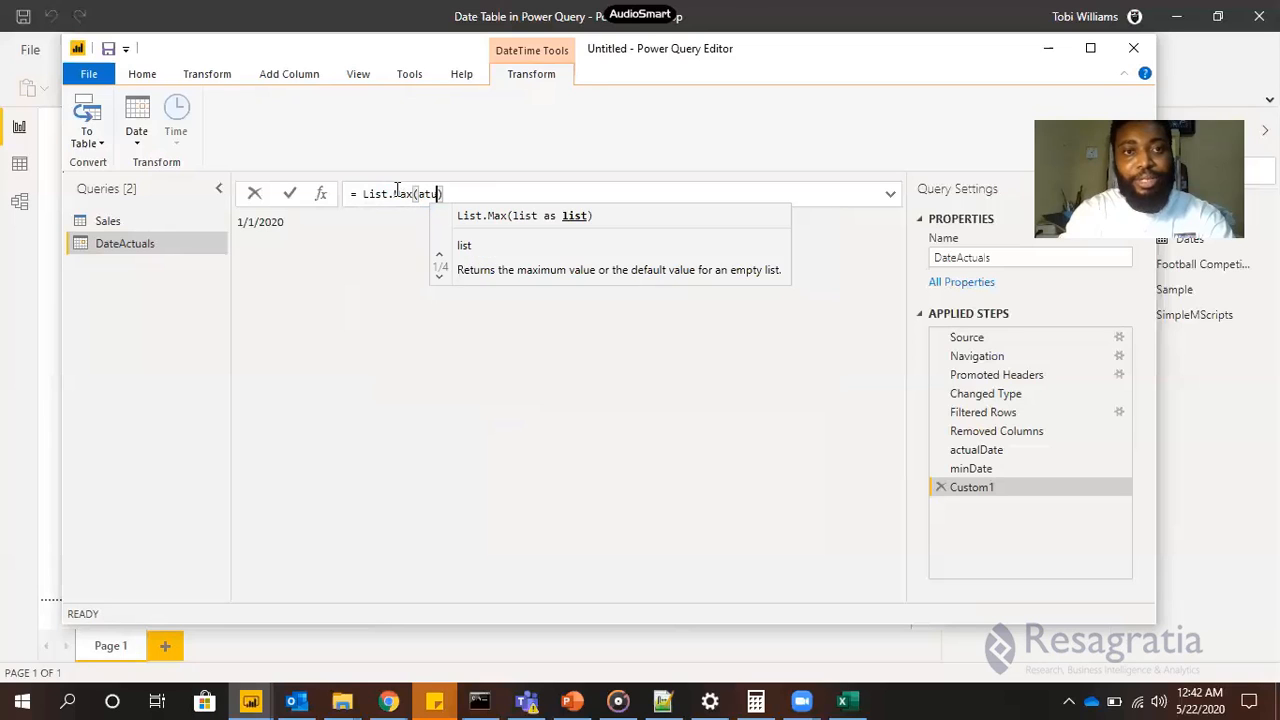
{"action": "key", "text": "Tab"}
{"action": "key", "text": "Return"}
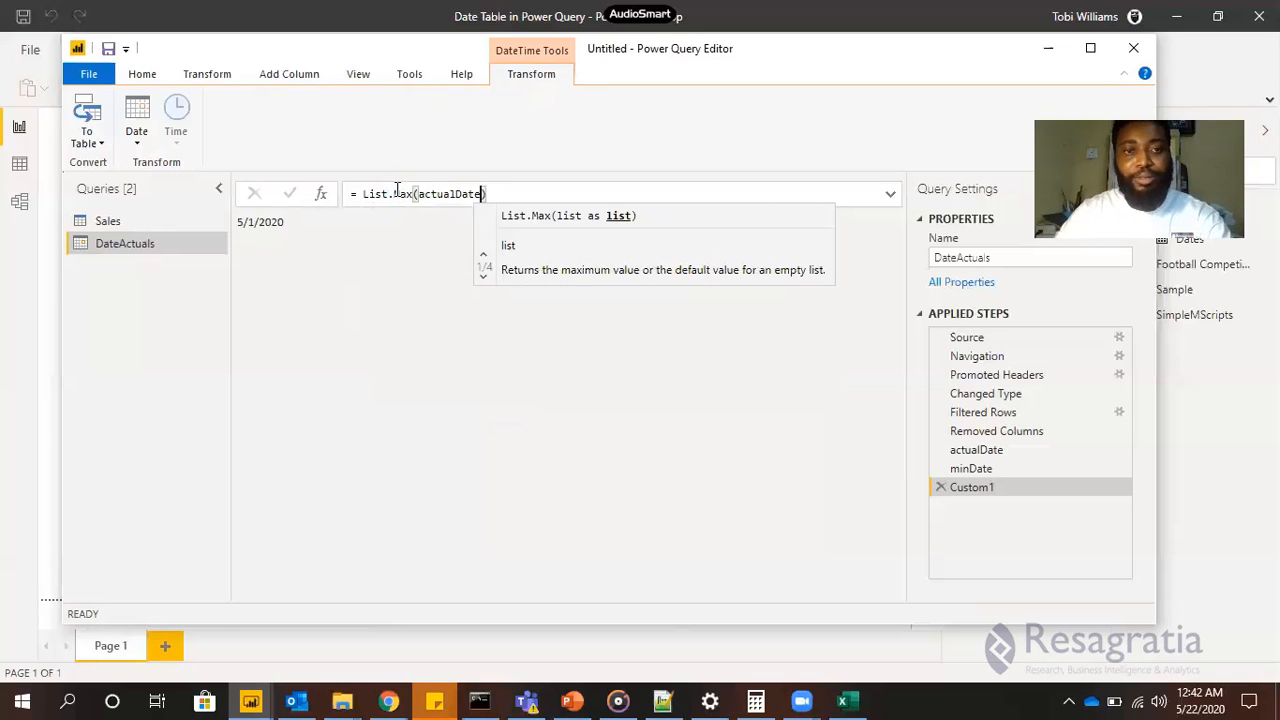
{"action": "left_click", "coordinate": [370, 280]}
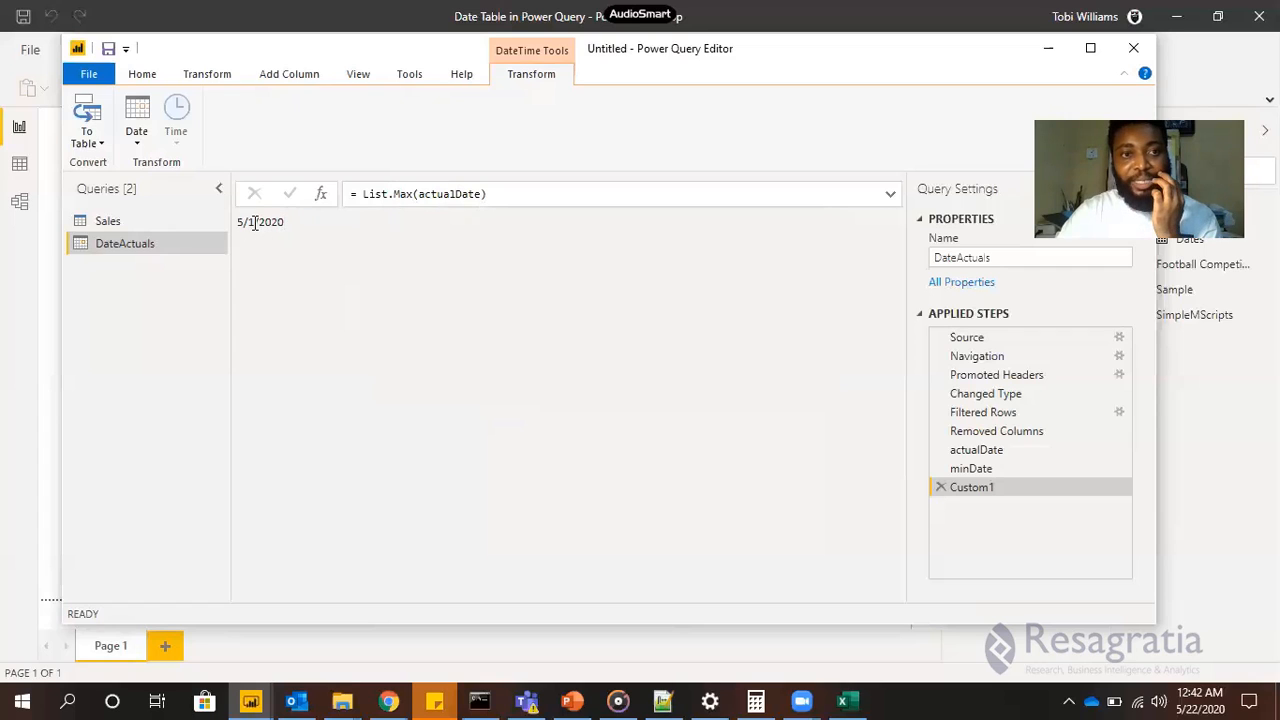
{"action": "left_click", "coordinate": [250, 223]}
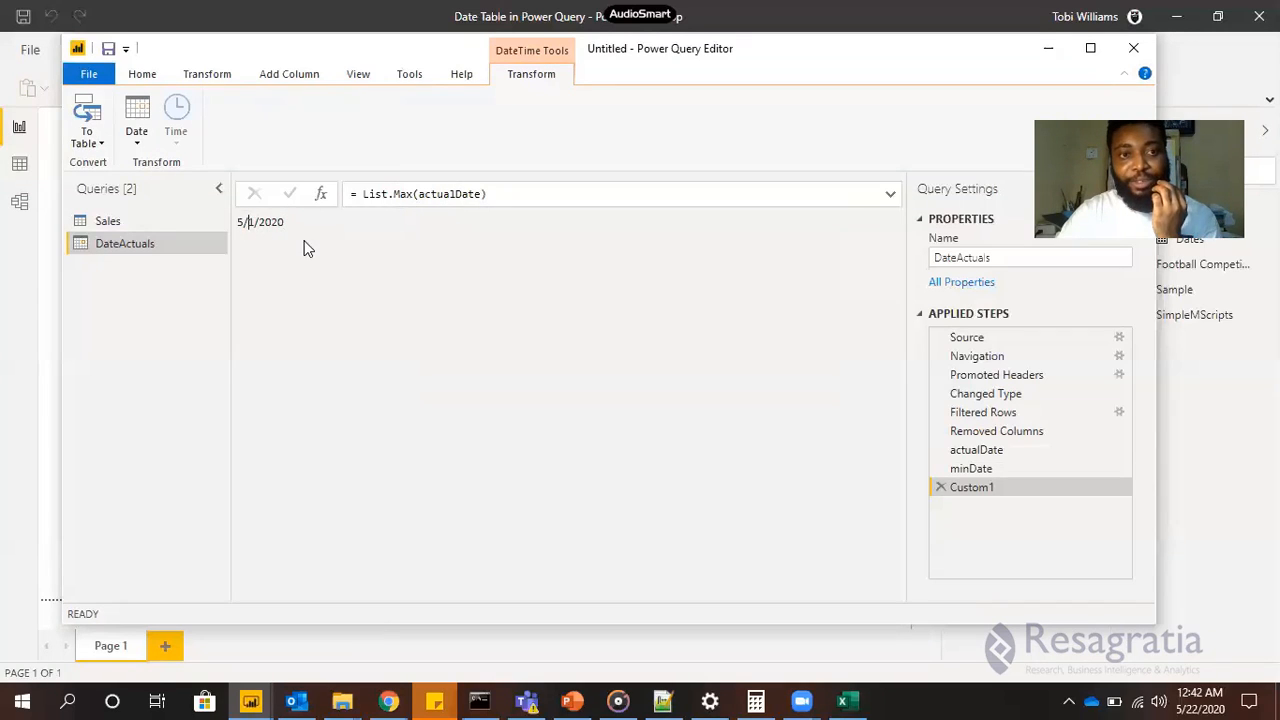
Rename the List.Max custom step as maxDate
{"action": "right_click", "coordinate": [965, 487]}
{"action": "left_click", "coordinate": [1070, 461]}
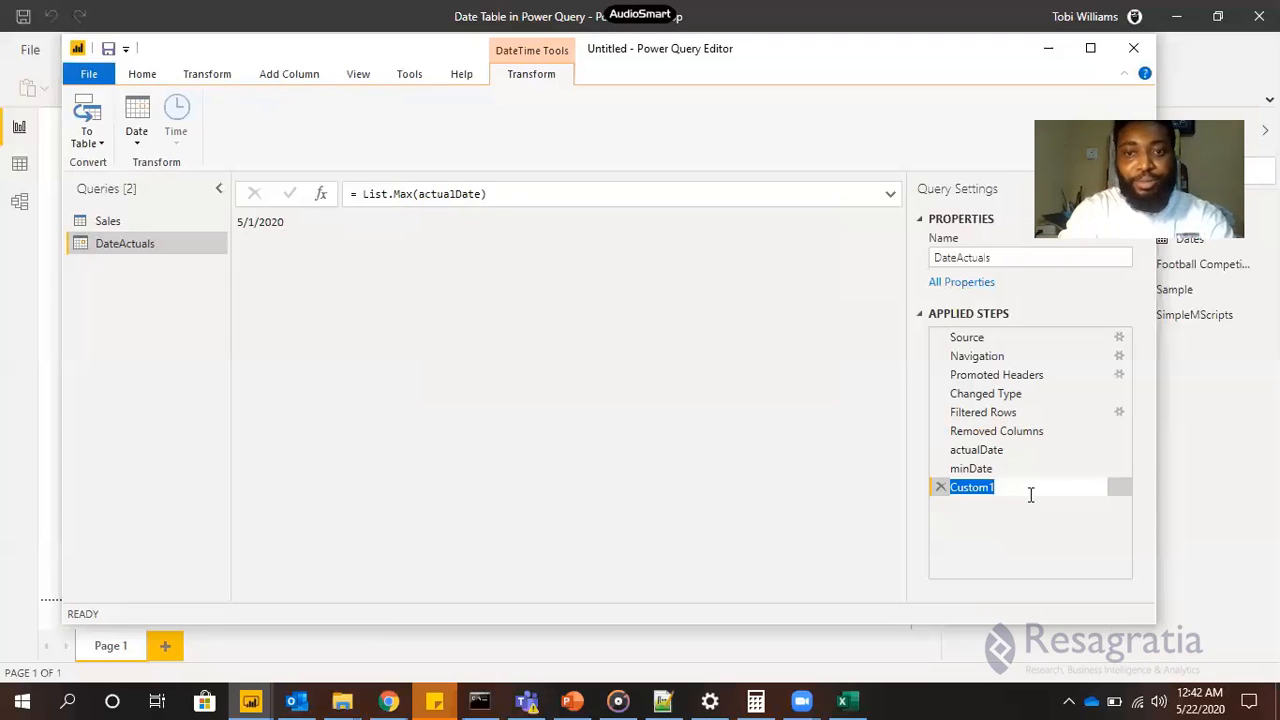
{"action": "type", "text": "maxDate"}
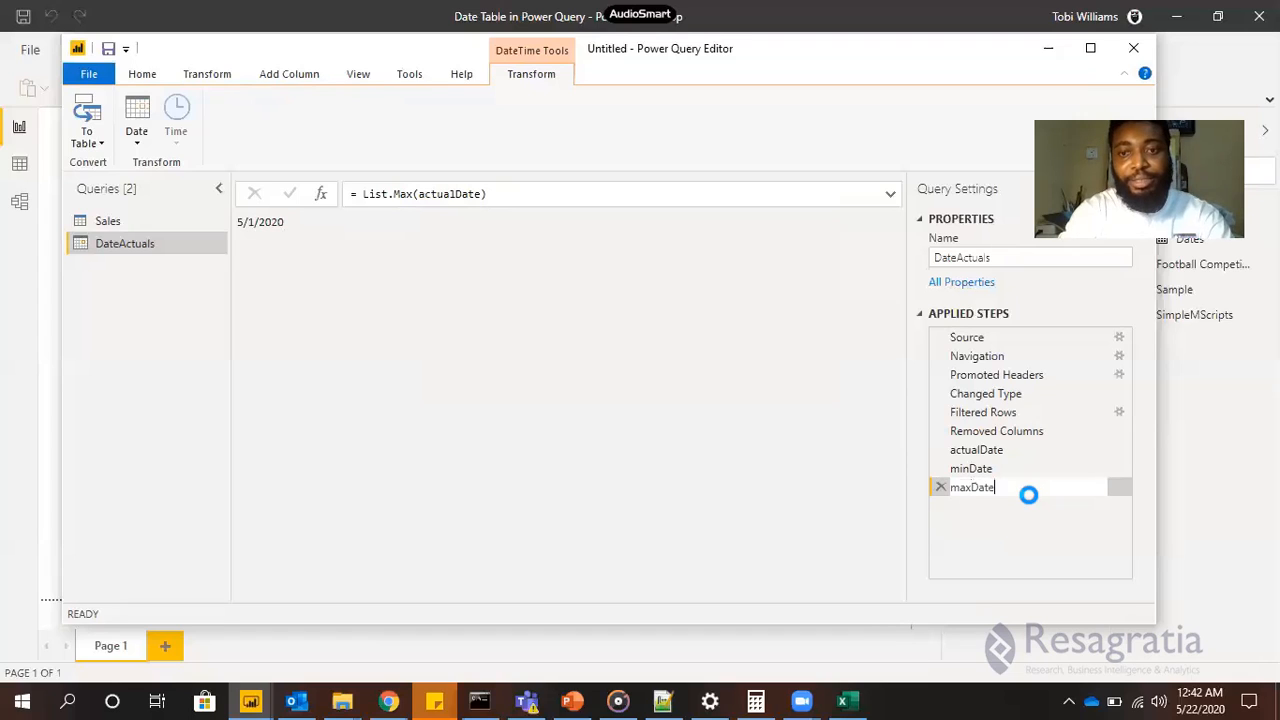
{"action": "key", "text": "Return"}
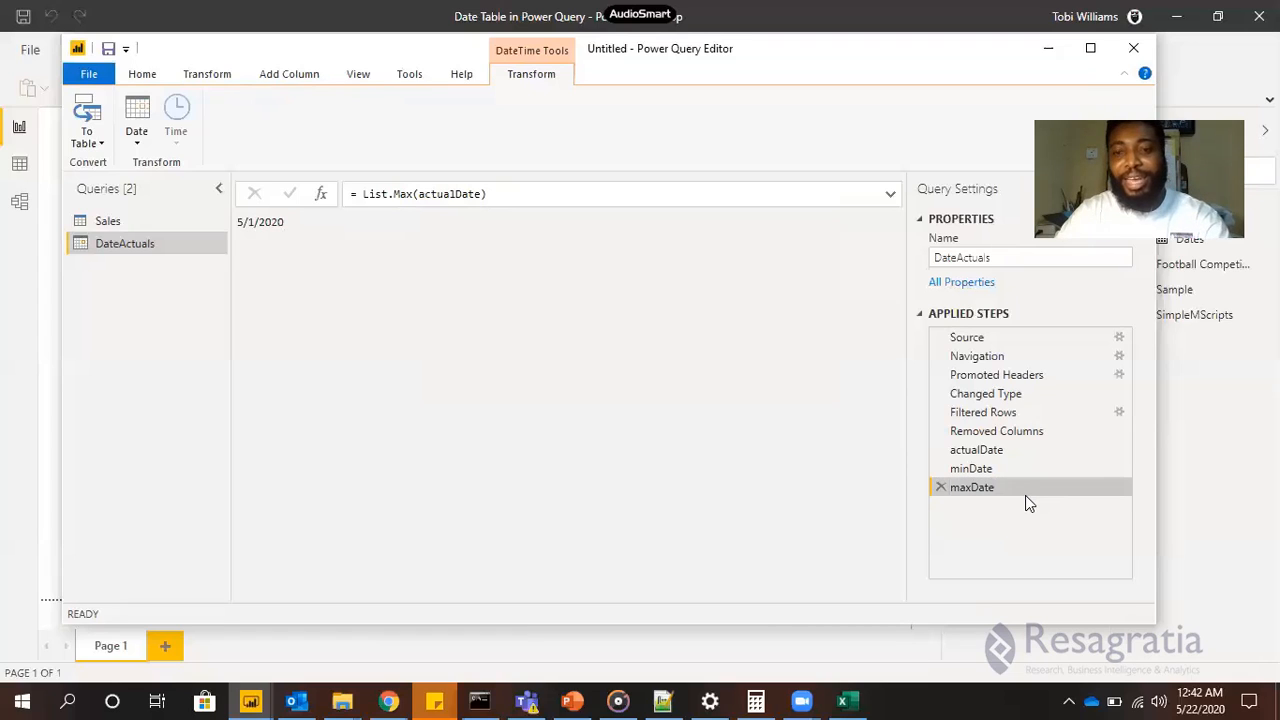
{"action": "left_click", "coordinate": [241, 222]}
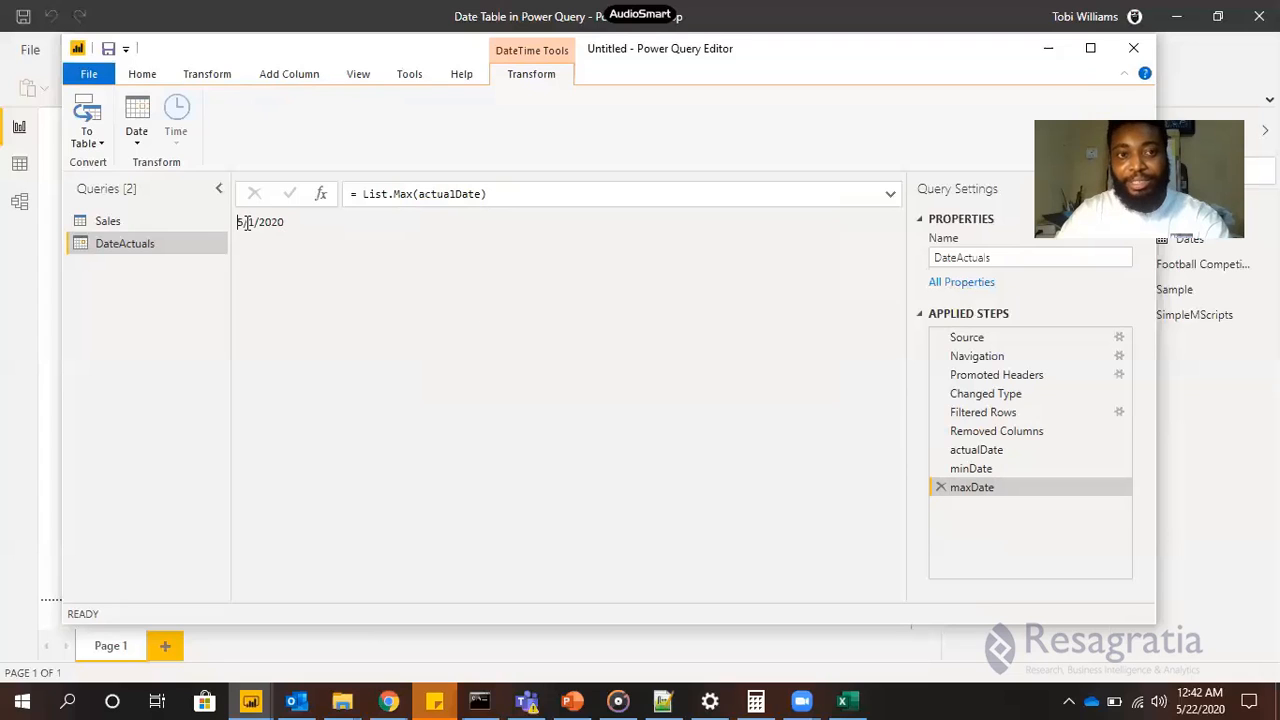
Insert a step after maxDate and set its formula to = Date.EndOfMonth(maxDate) to return the last day of that month
{"action": "right_click", "coordinate": [1003, 487]}
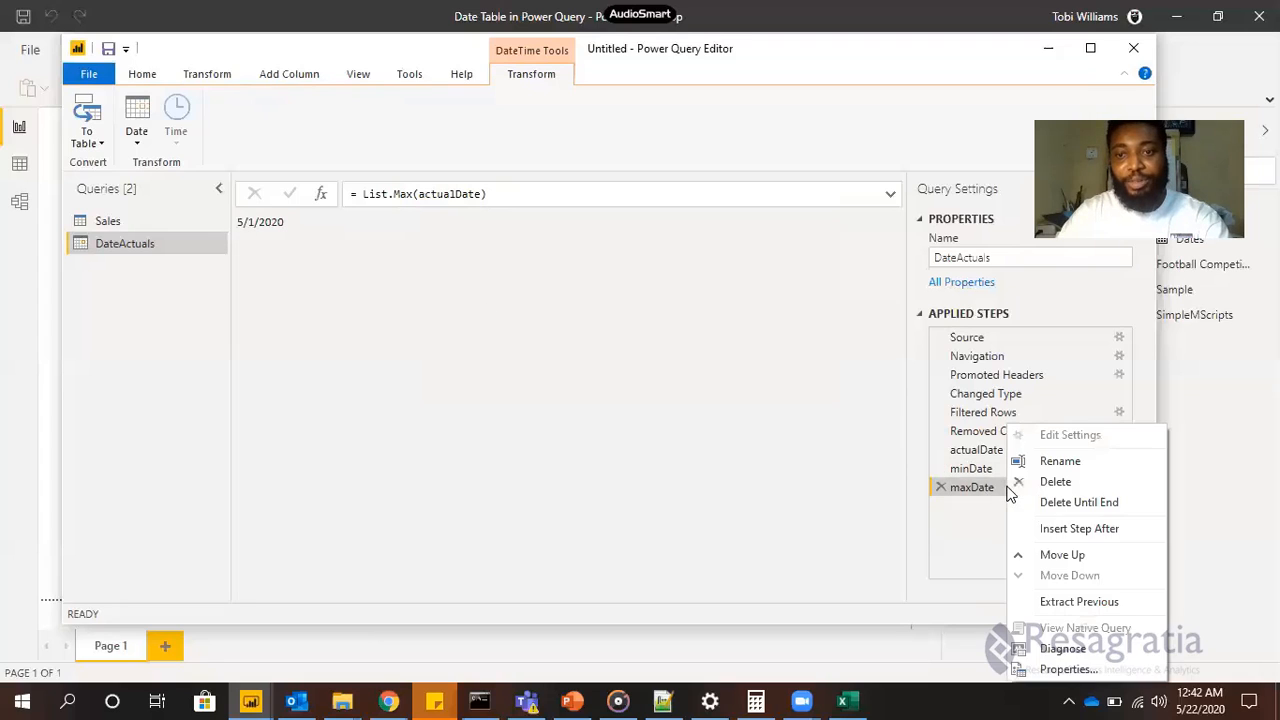
{"action": "left_click", "coordinate": [1045, 528]}
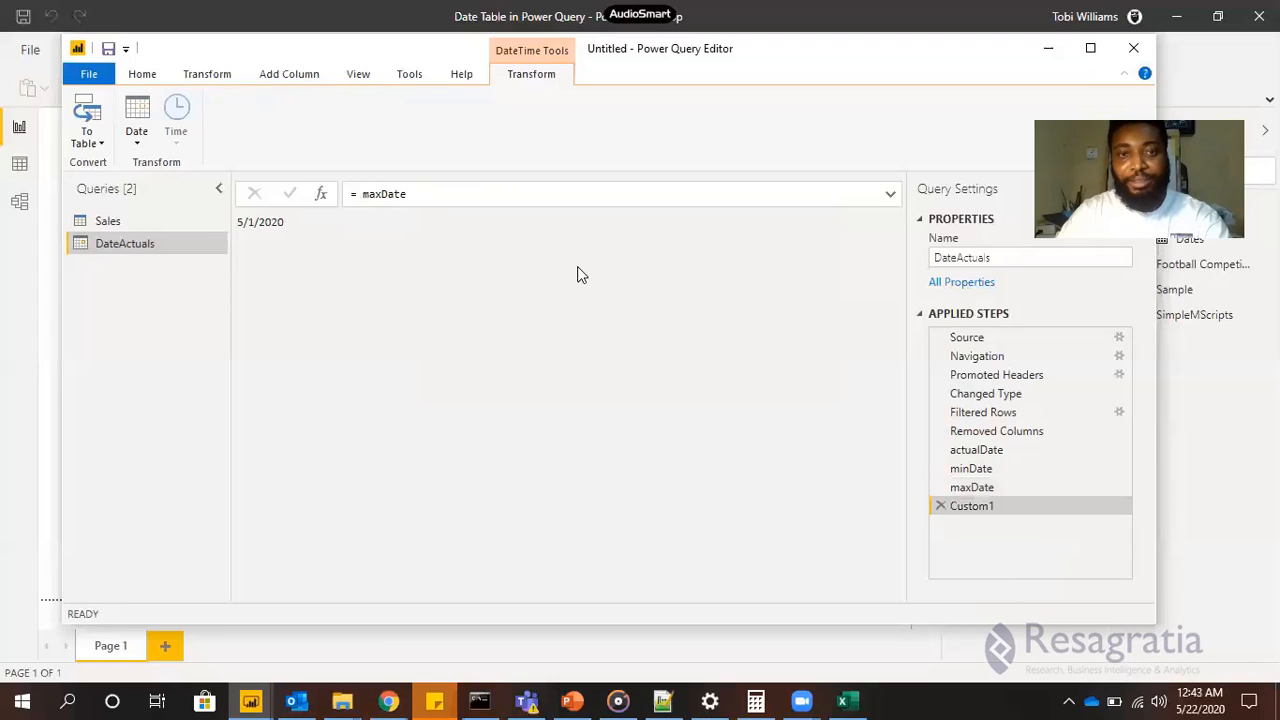
{"action": "double_click", "coordinate": [388, 194]}
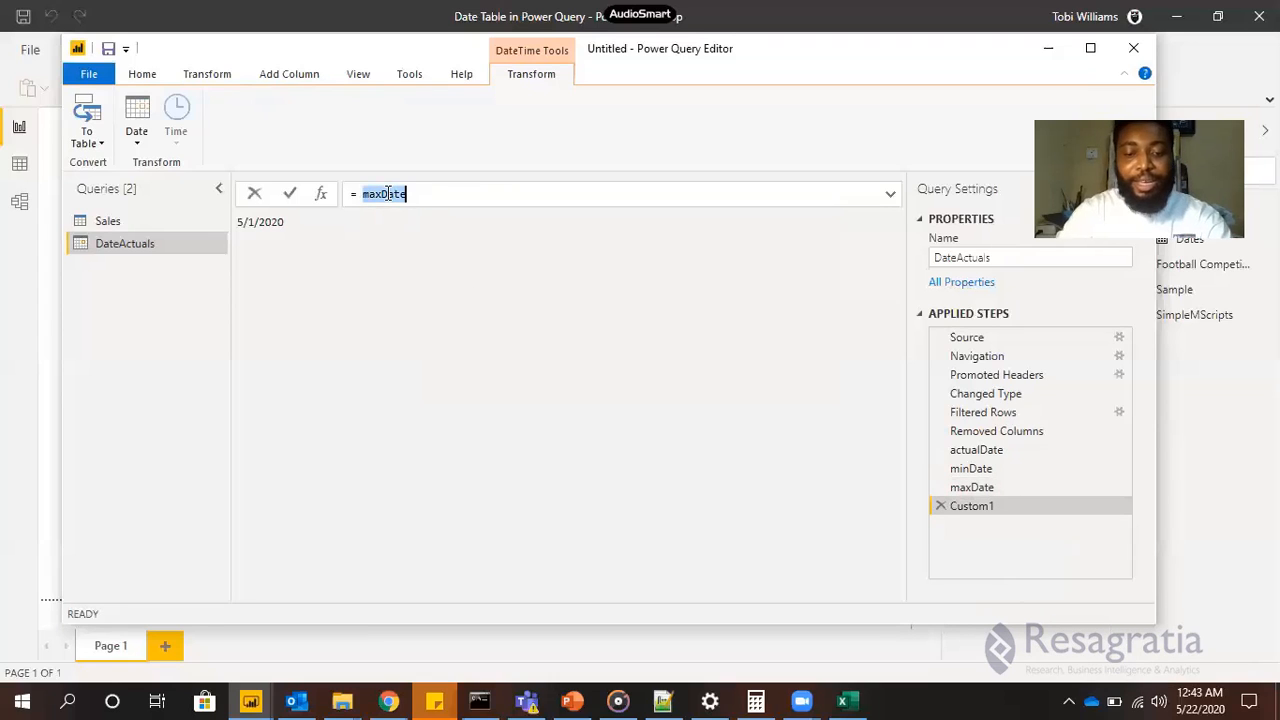
{"action": "type", "text": "D"}
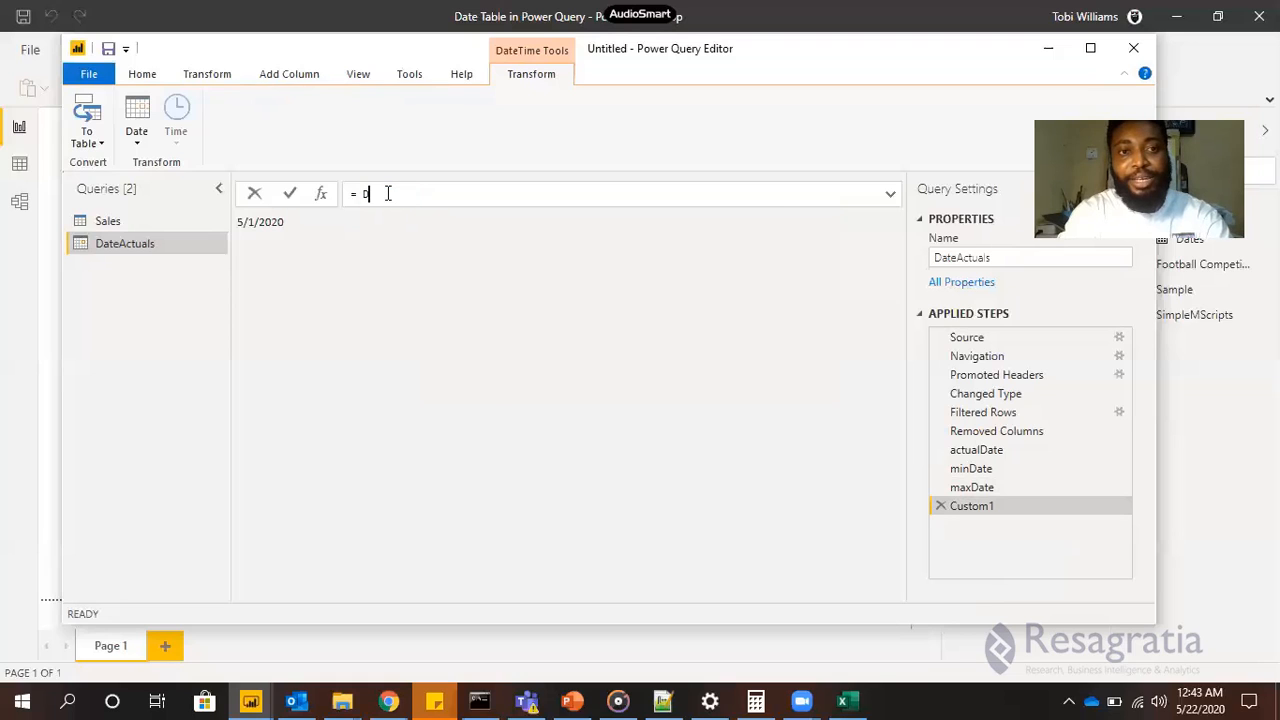
{"action": "type", "text": "ate."}
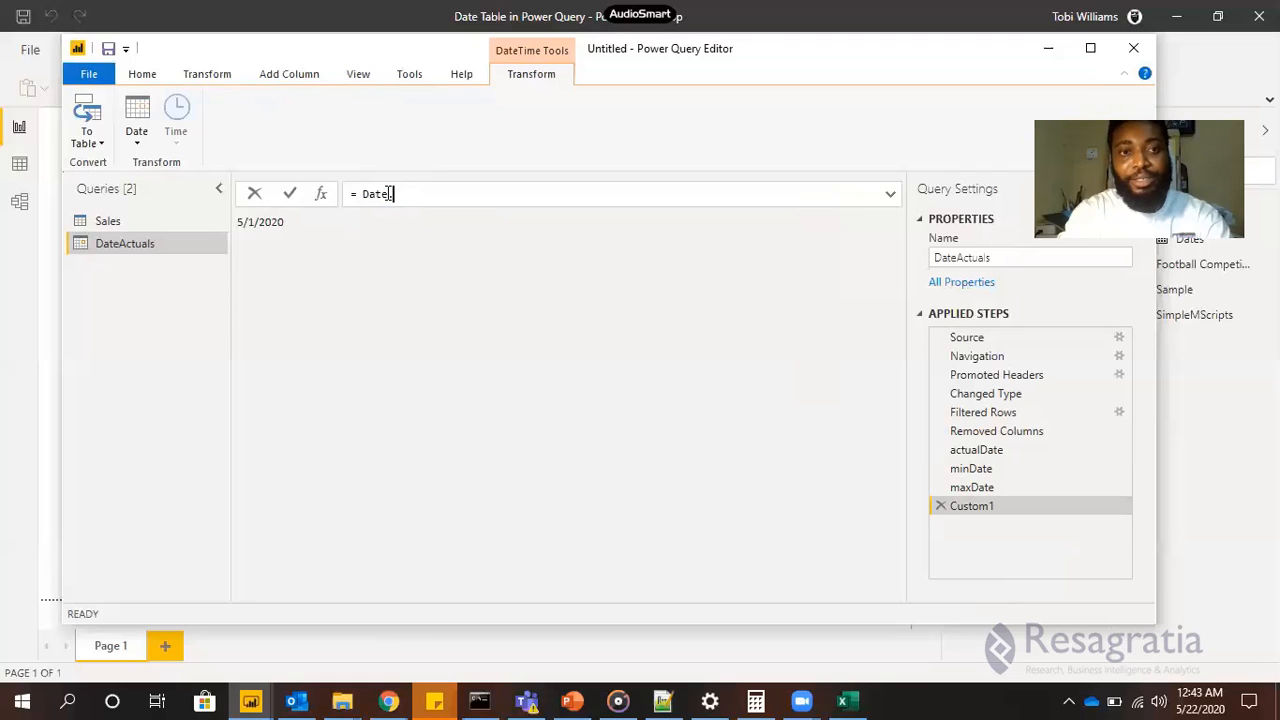
{"action": "type", "text": "End"}
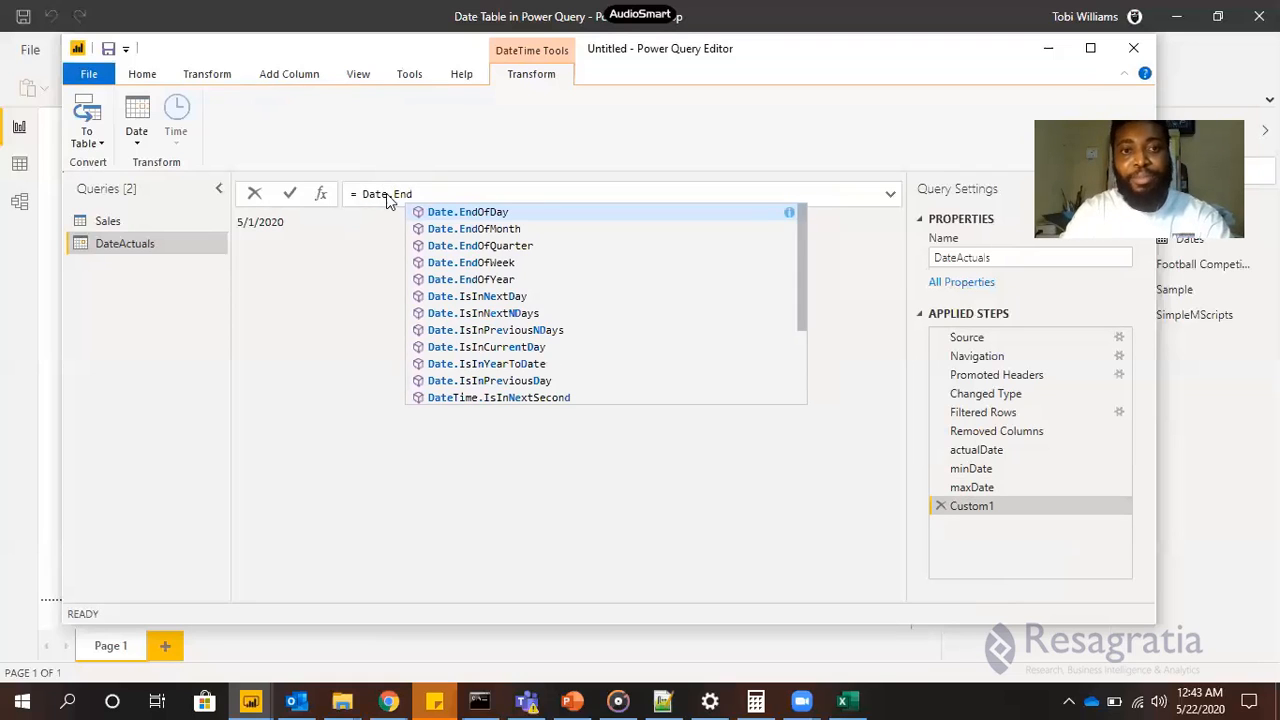
{"action": "key", "text": "Down"}
{"action": "key", "text": "Tab"}
{"action": "type", "text": "("}
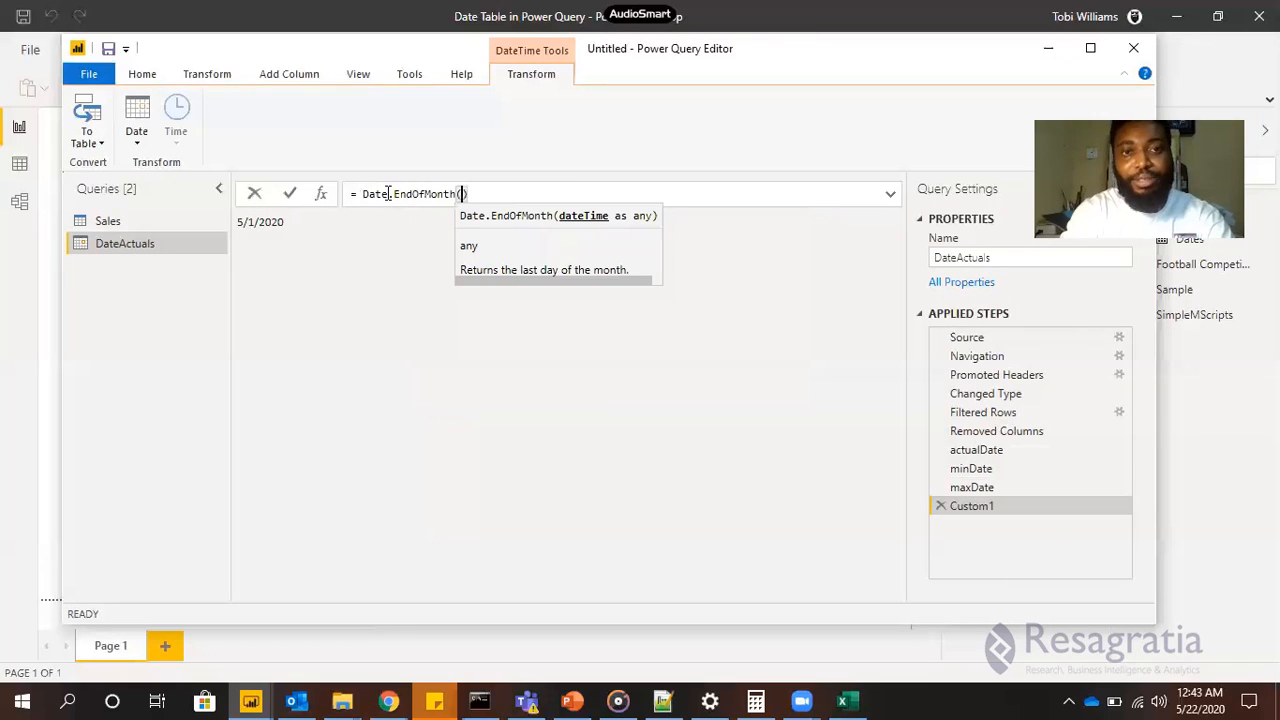
{"action": "type", "text": "max"}
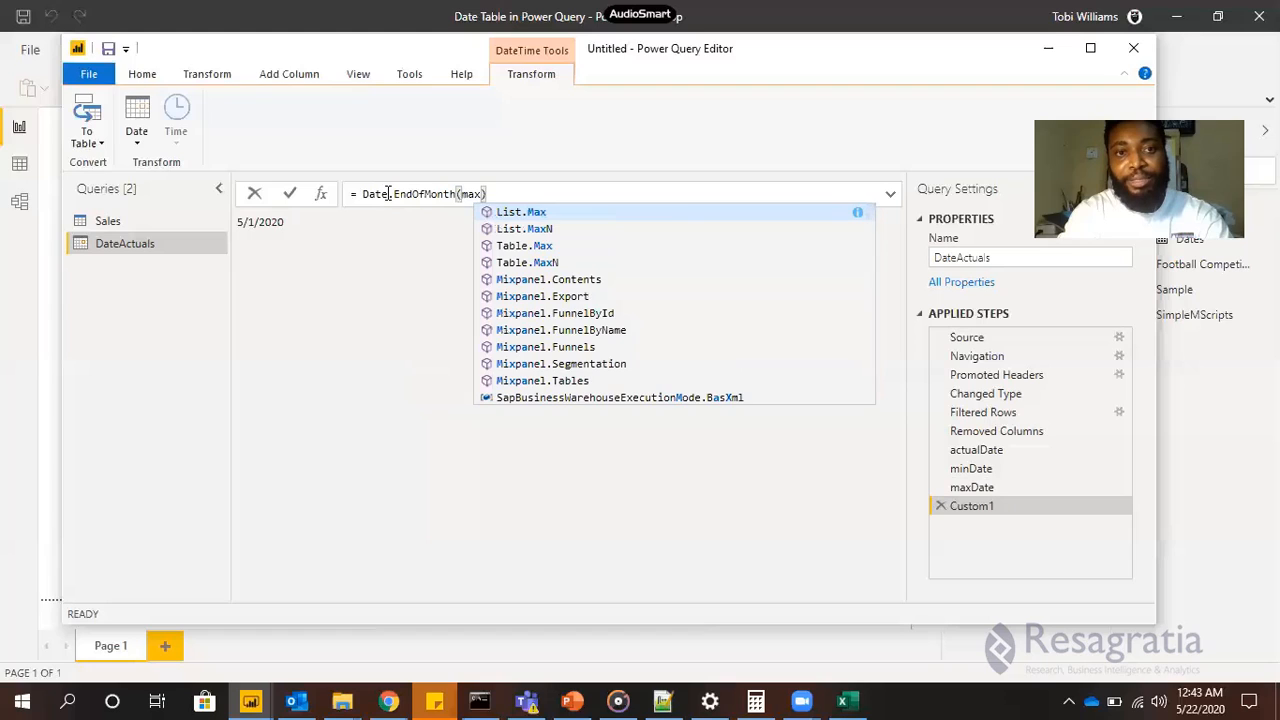
{"action": "type", "text": "da"}
{"action": "key", "text": "BackSpace"}
{"action": "key", "text": "BackSpace"}
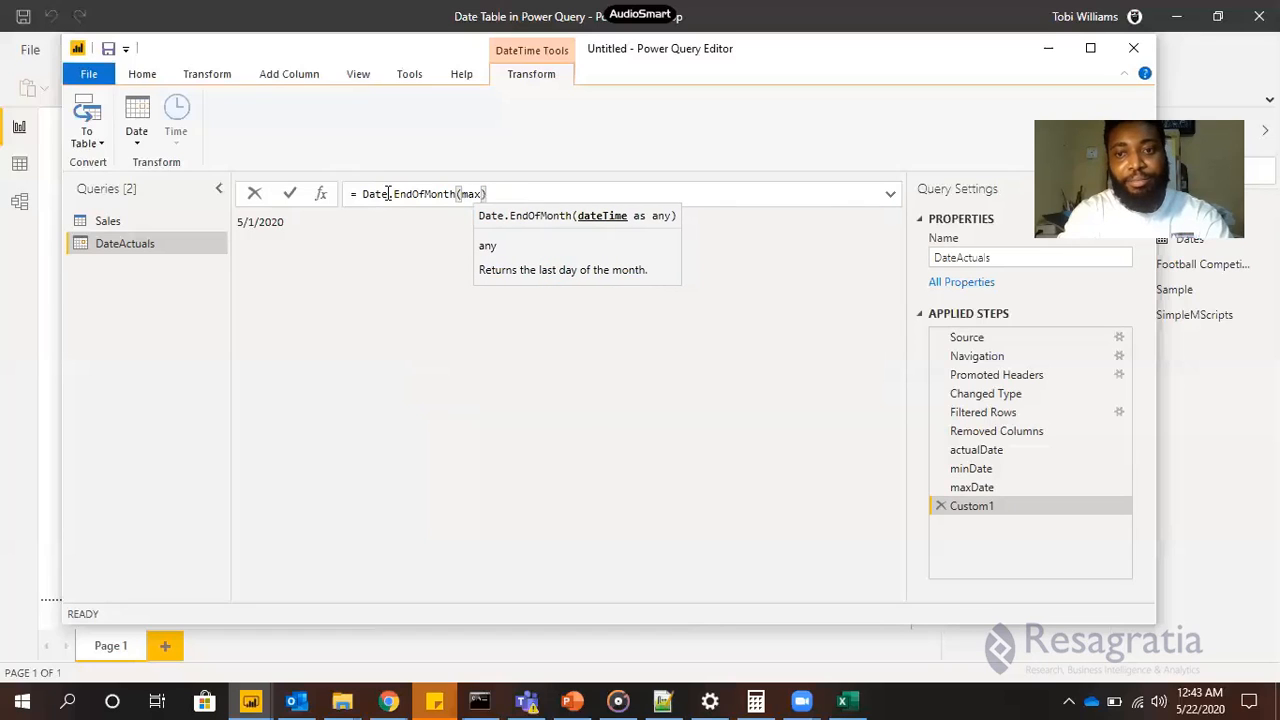
{"action": "type", "text": "Date"}
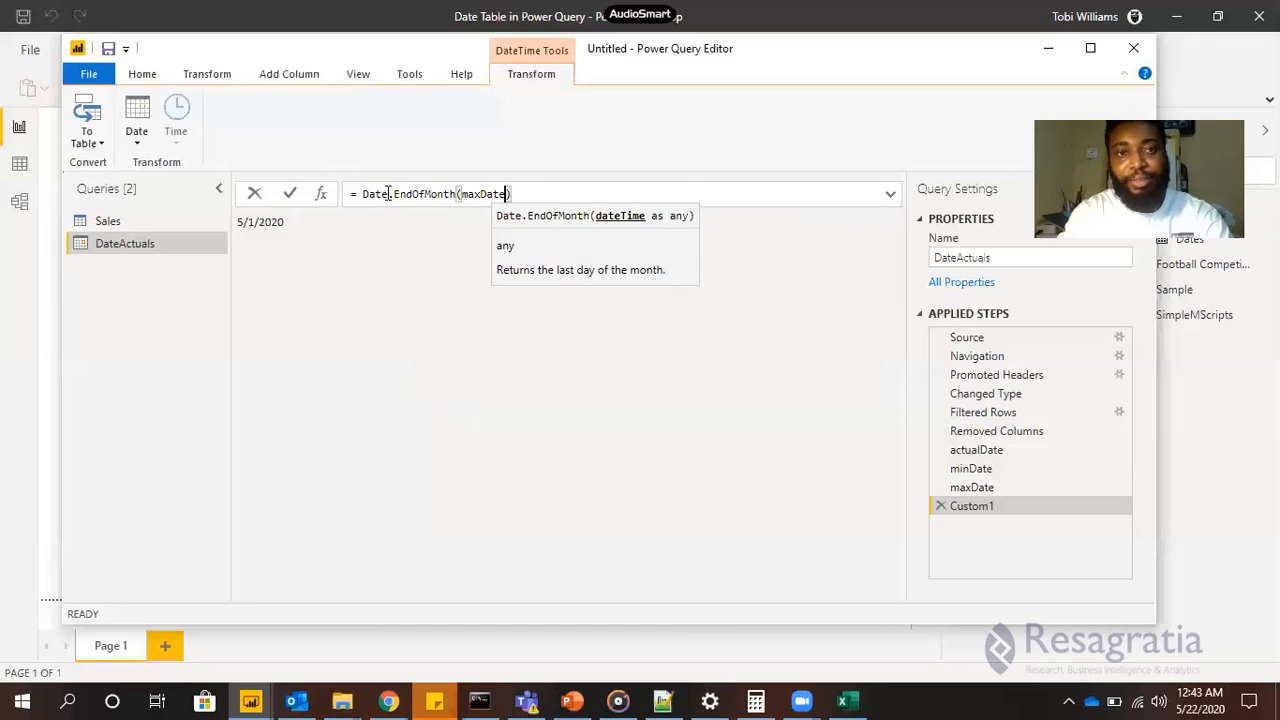
{"action": "key", "text": "Return"}
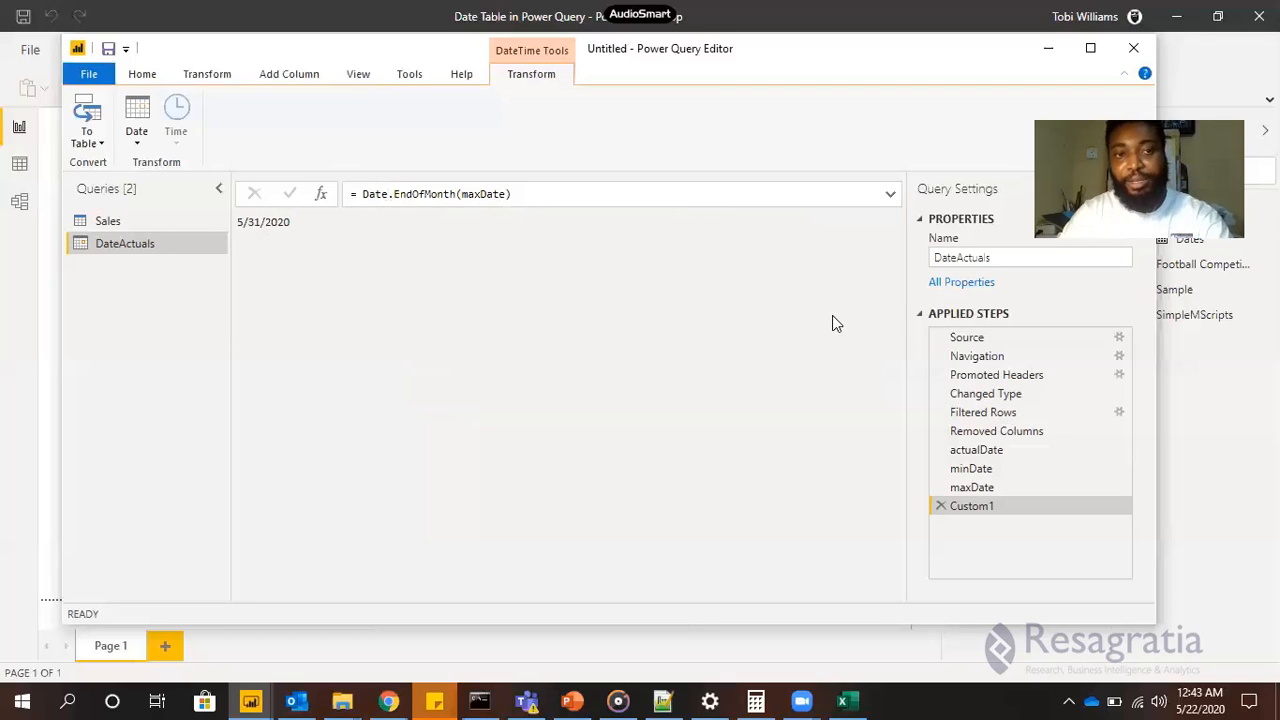
Rename the Date.EndOfMonth custom step as EndOfMonth
{"action": "right_click", "coordinate": [976, 508]}
{"action": "left_click", "coordinate": [1050, 463]}
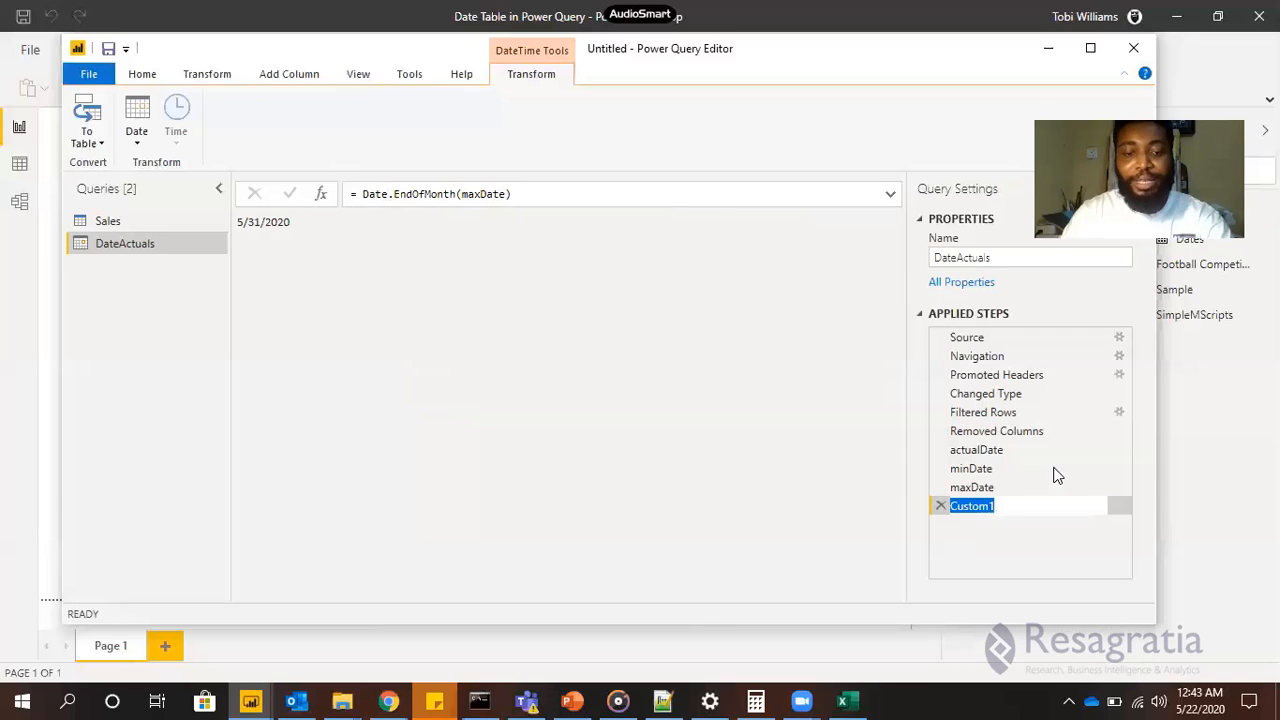
{"action": "type", "text": "EndO"}
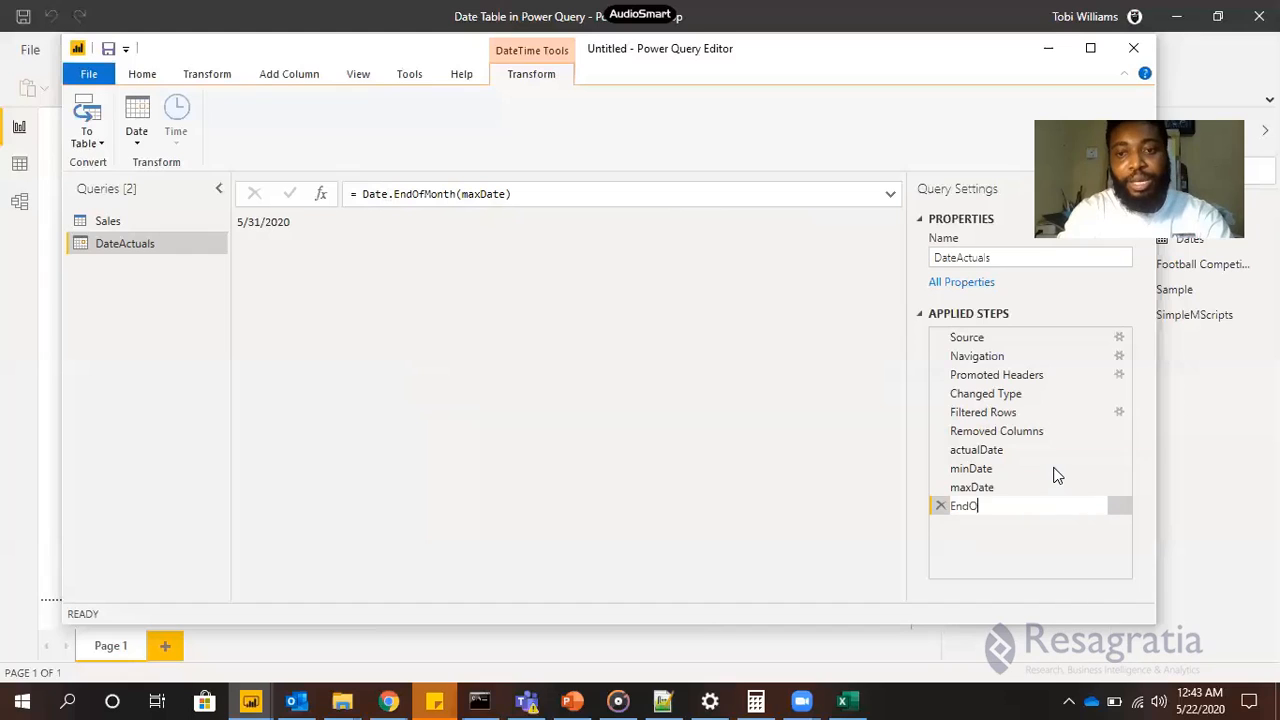
{"action": "type", "text": "fMonth"}
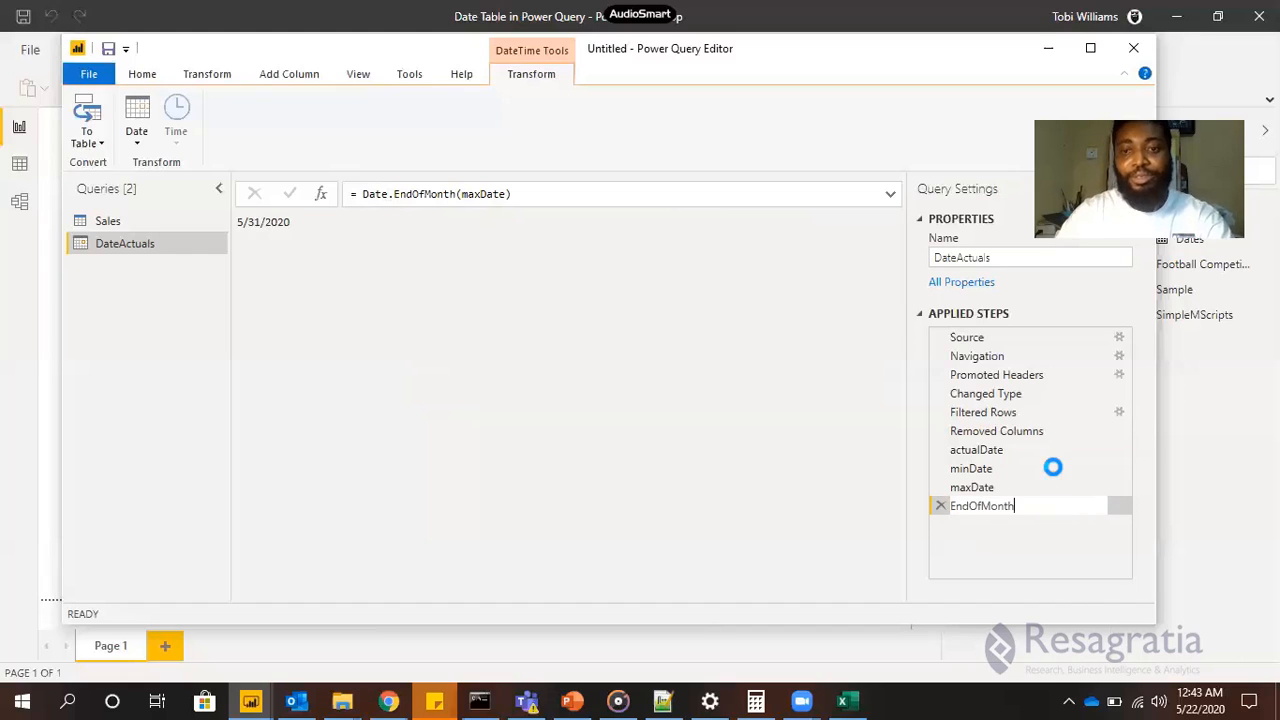
{"action": "key", "text": "Return"}
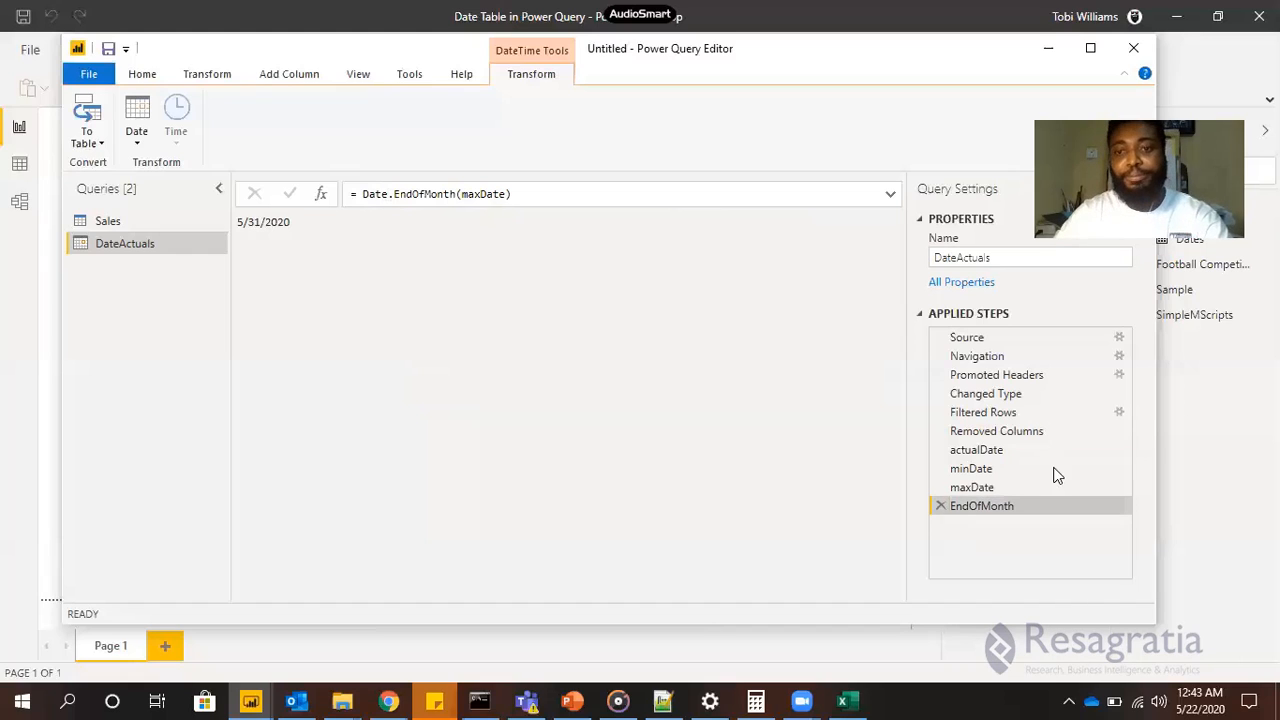
Insert a step after EndOfMonth and set its formula to = EndOfMonth - minDate
{"action": "right_click", "coordinate": [1010, 512]}
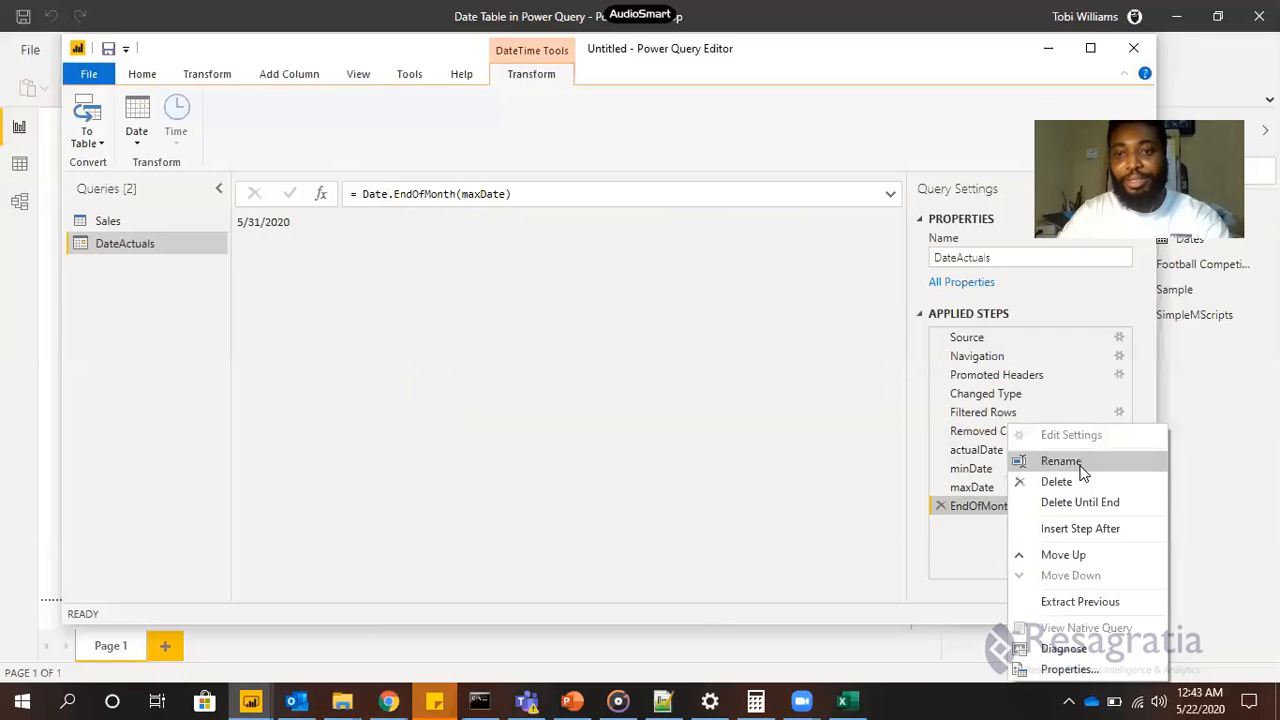
{"action": "left_click", "coordinate": [1098, 529]}
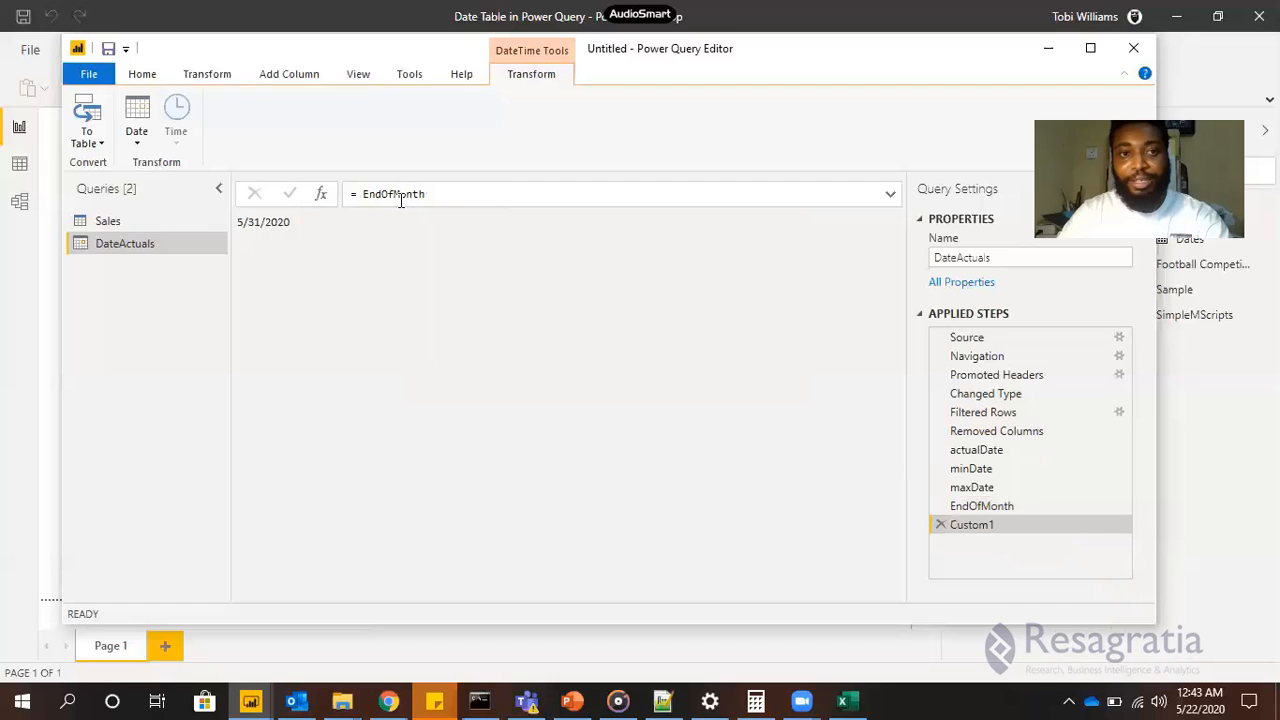
{"action": "left_click", "coordinate": [438, 194]}
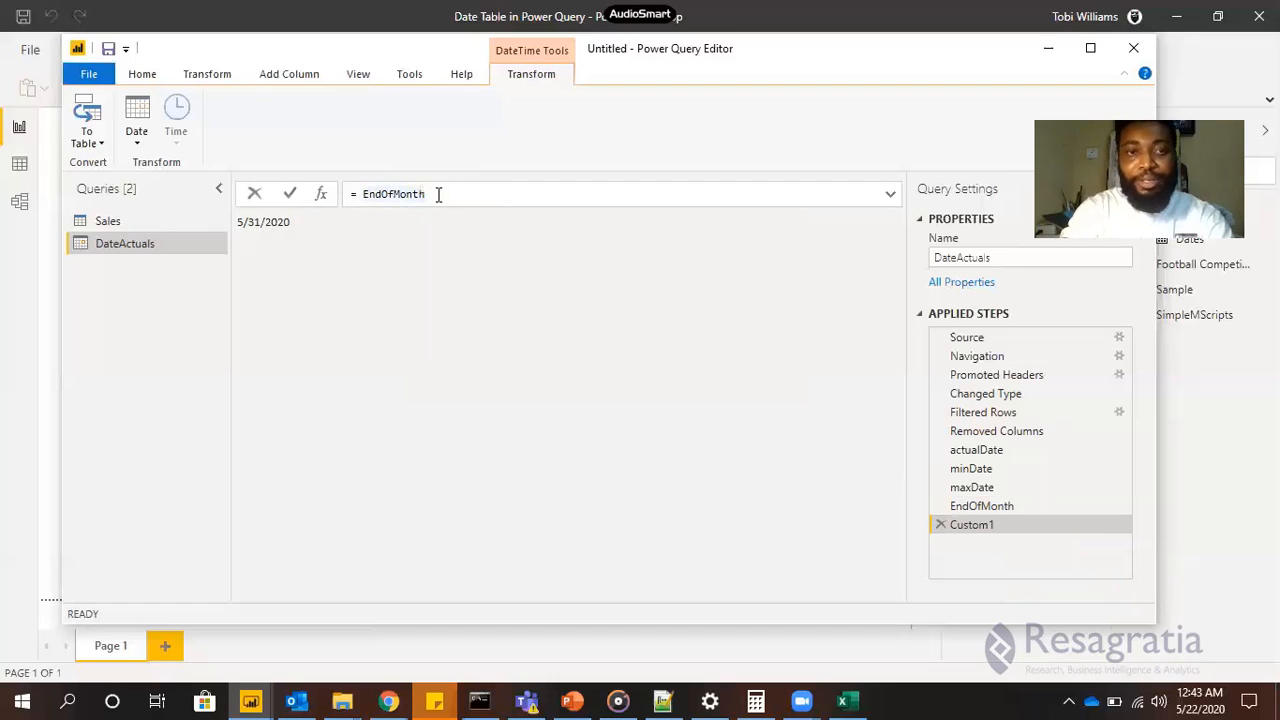
{"action": "type", "text": "- min"}
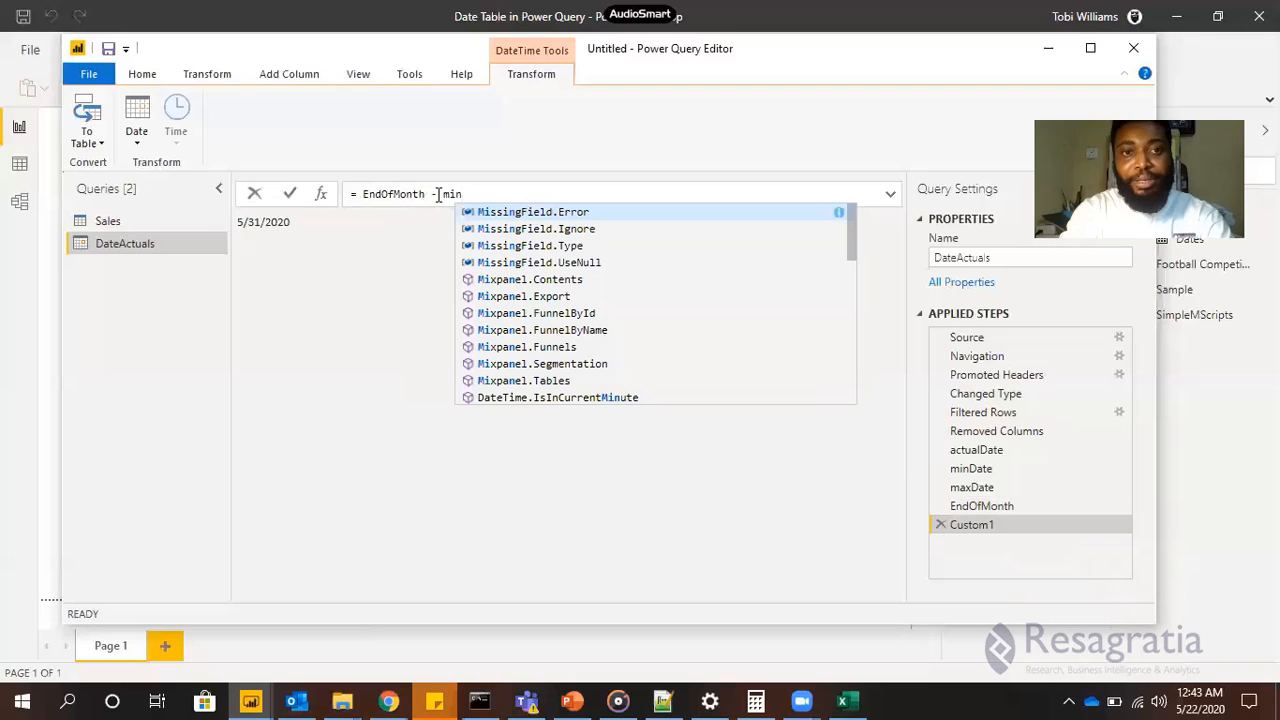
{"action": "type", "text": "Da"}
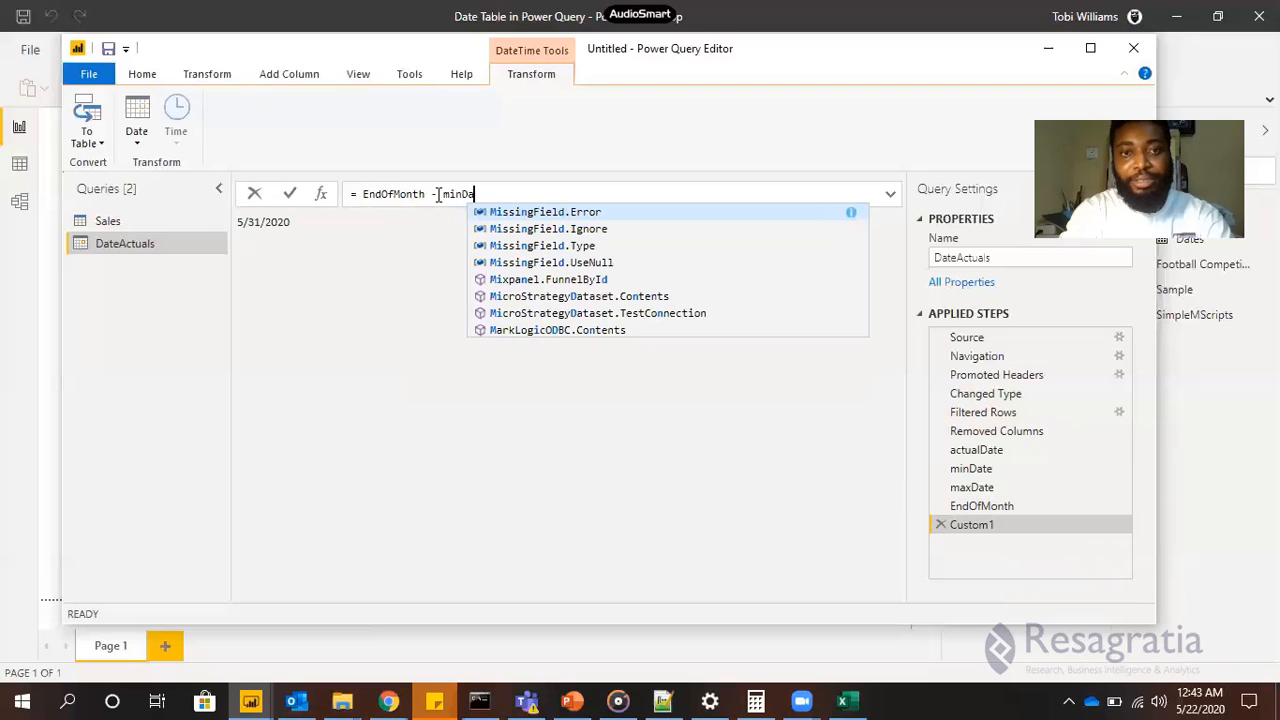
{"action": "type", "text": "te"}
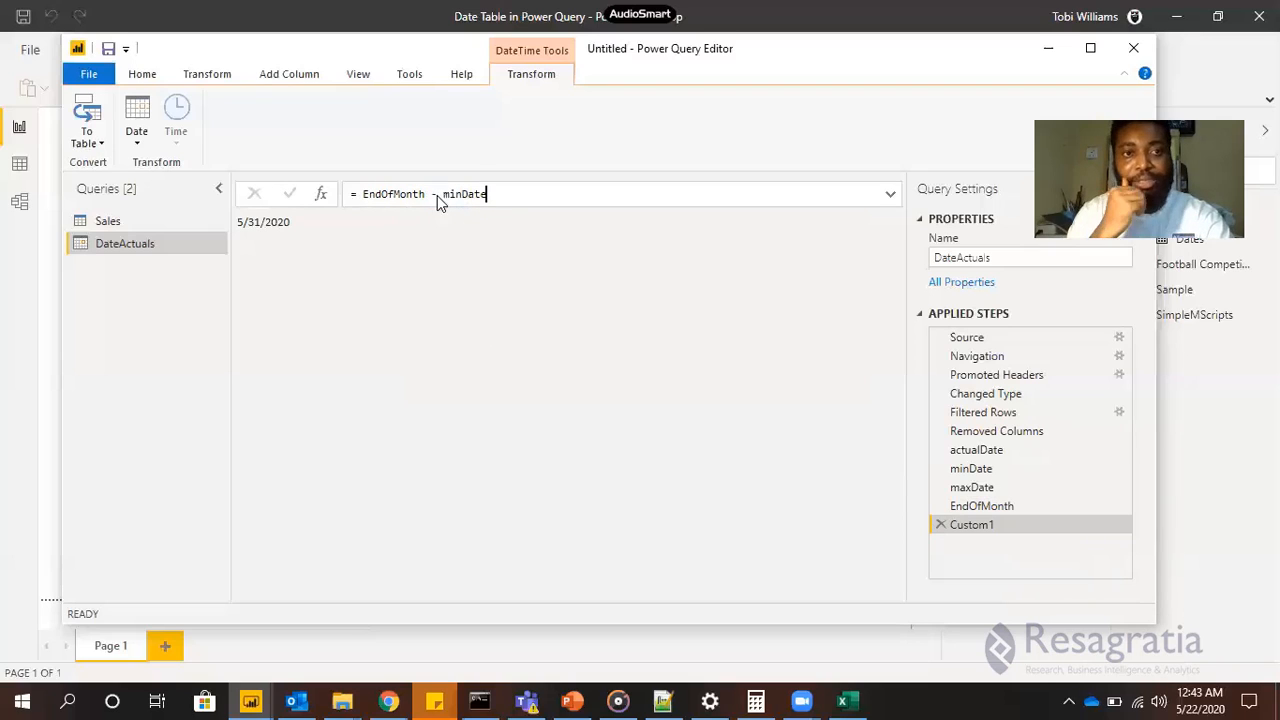
{"action": "key", "text": "Return"}
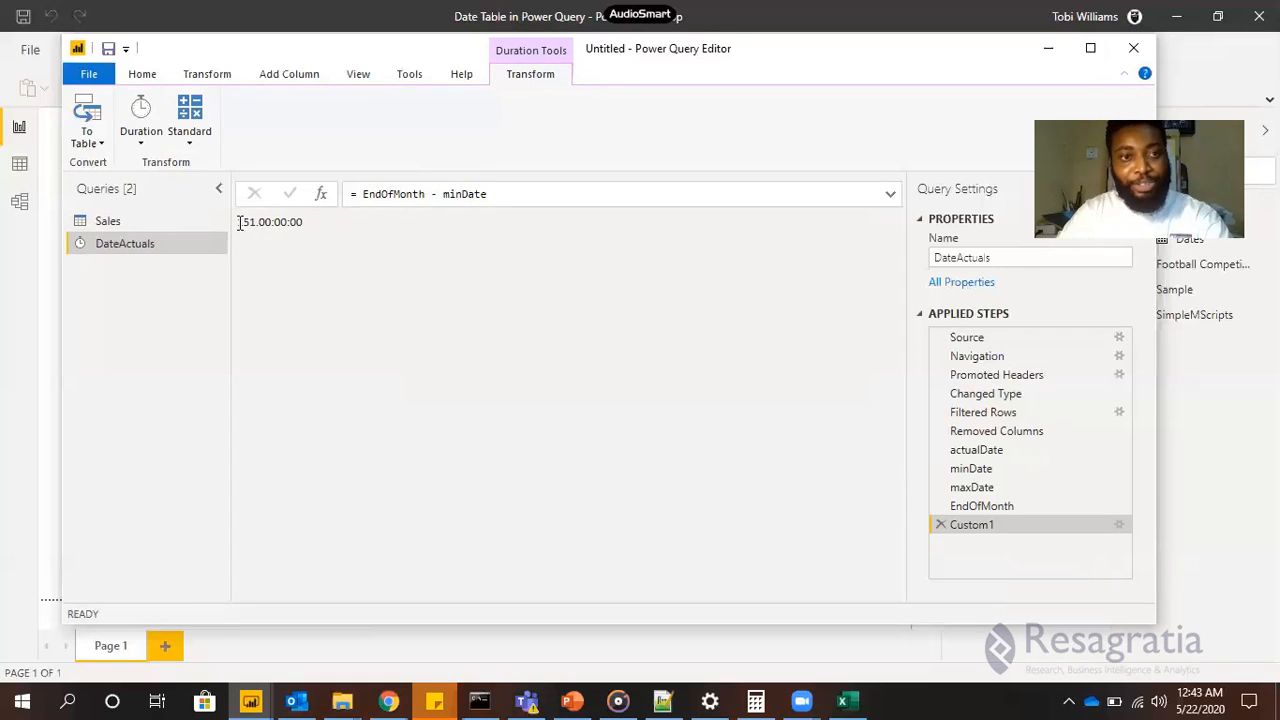
Extract the days component from the duration and add 1, making the formula = Duration.Days(Custom1)+1
{"action": "left_click_drag", "start_coordinate": [240, 222], "coordinate": [258, 223]}
{"action": "mouse_move", "coordinate": [259, 222]}
{"action": "left_mouse_down"}
{"action": "mouse_move", "coordinate": [272, 222]}
{"action": "mouse_move", "coordinate": [250, 223]}
{"action": "left_mouse_up"}
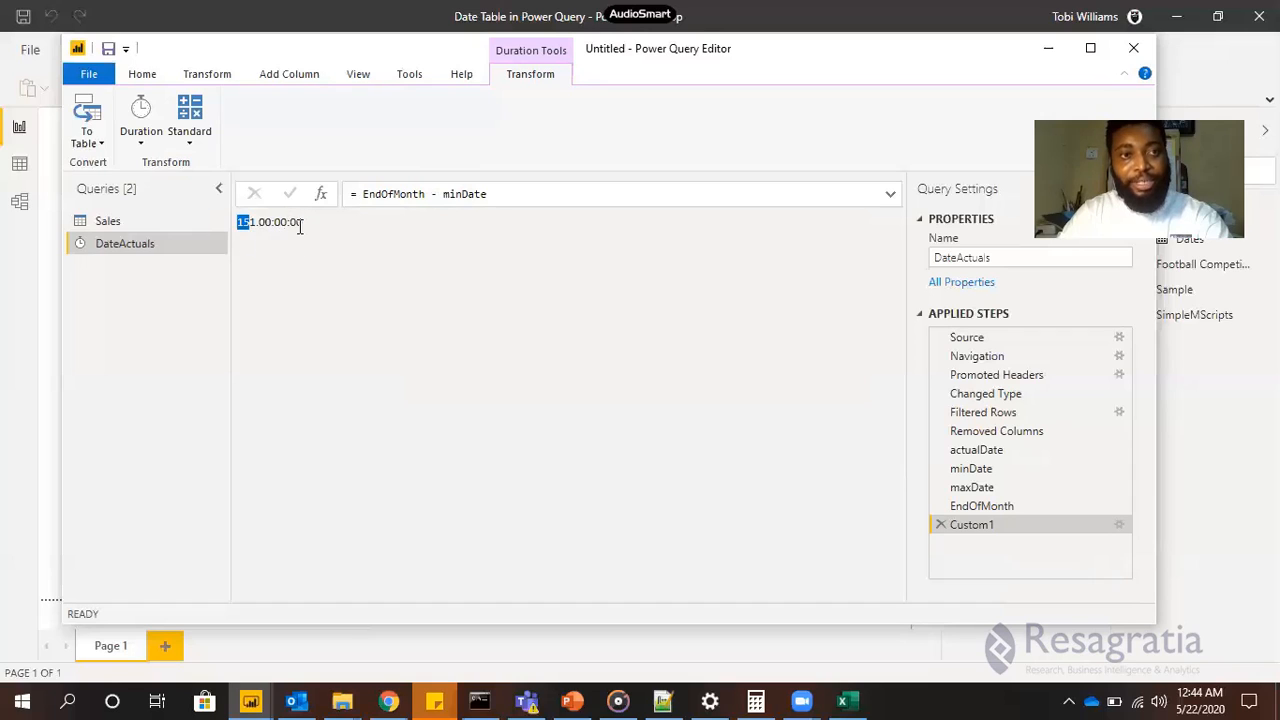
{"action": "left_click", "coordinate": [145, 140]}
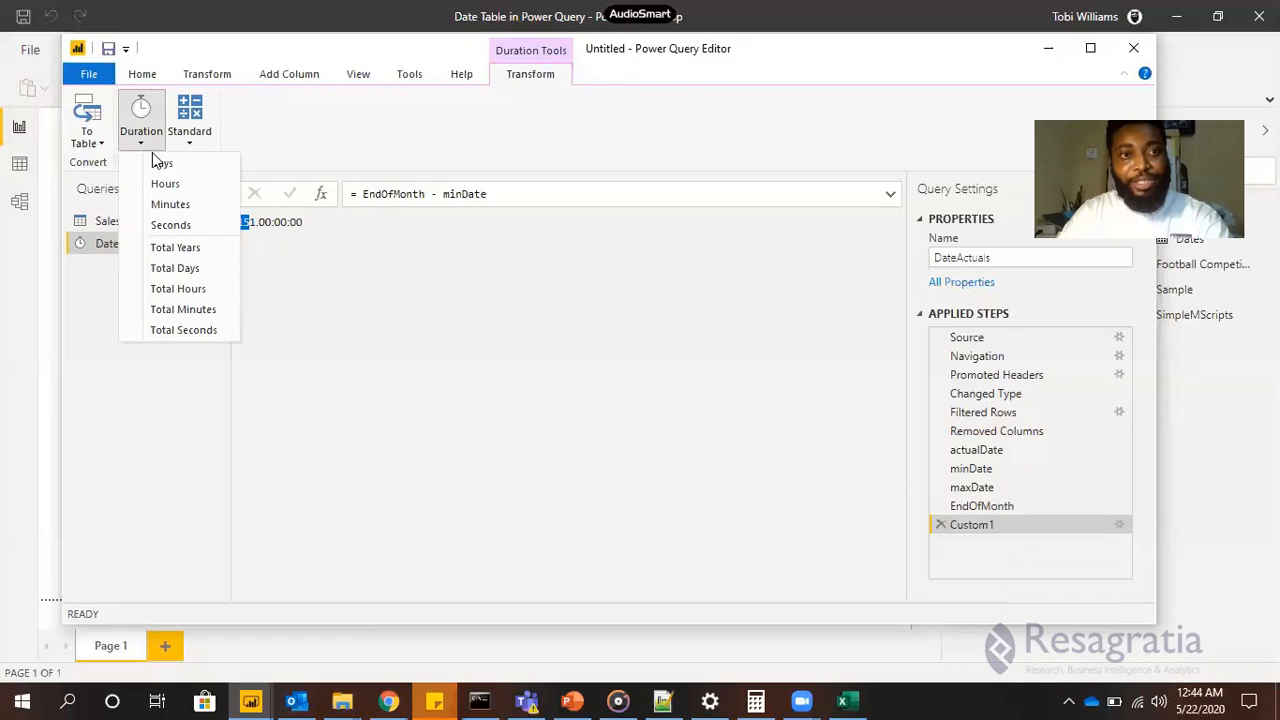
{"action": "left_click", "coordinate": [160, 164]}
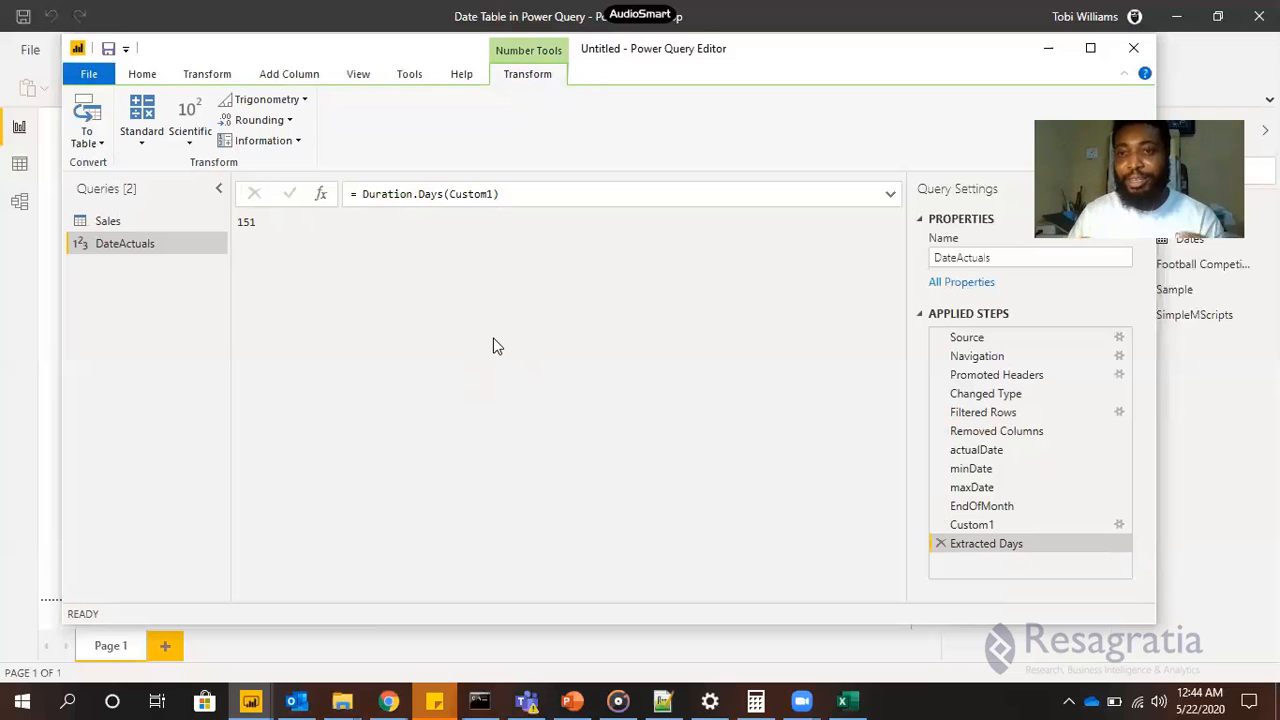
{"action": "left_click", "coordinate": [539, 196]}
{"action": "type", "text": "+1"}
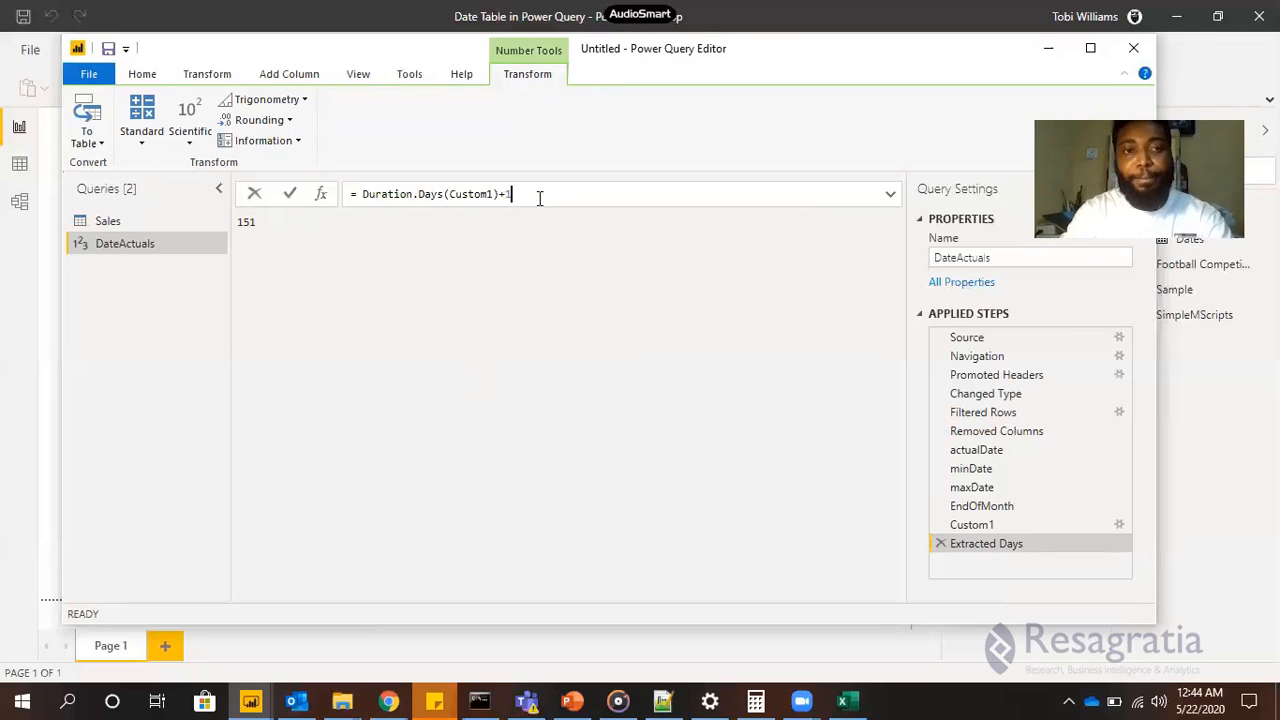
{"action": "key", "text": "Return"}
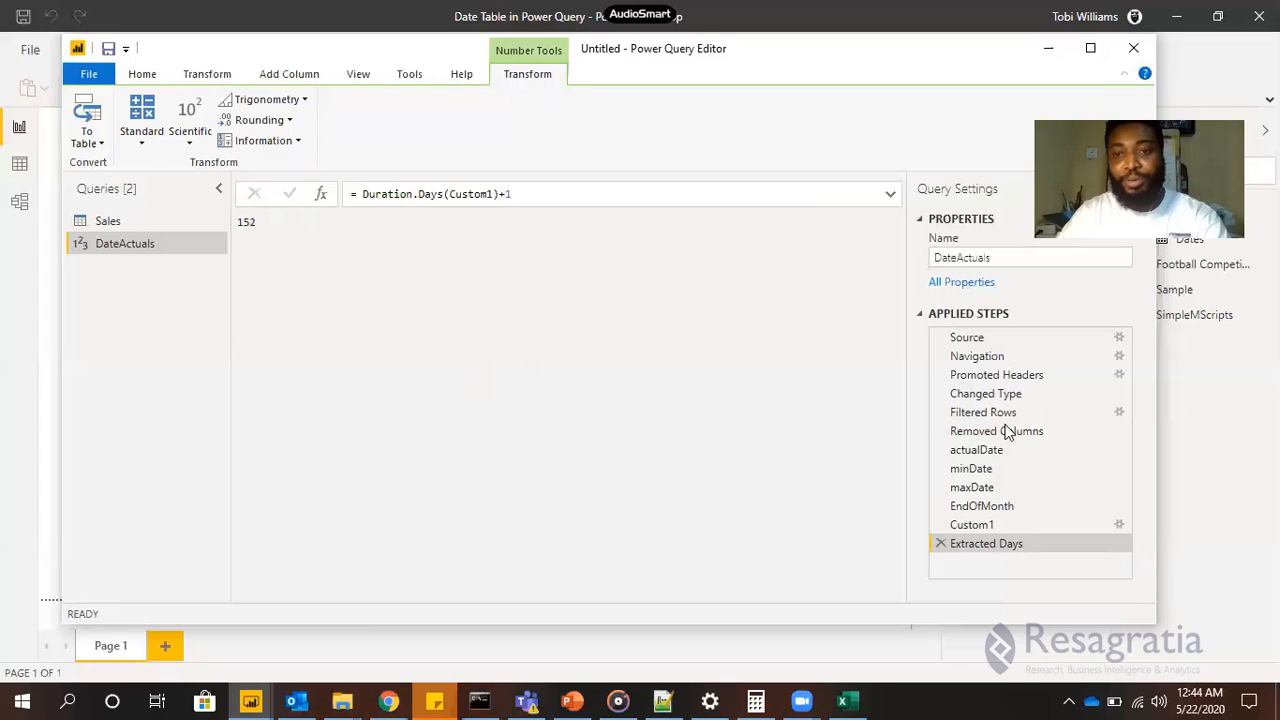
Rename the Extracted Days step as noOfDays
{"action": "right_click", "coordinate": [984, 545]}
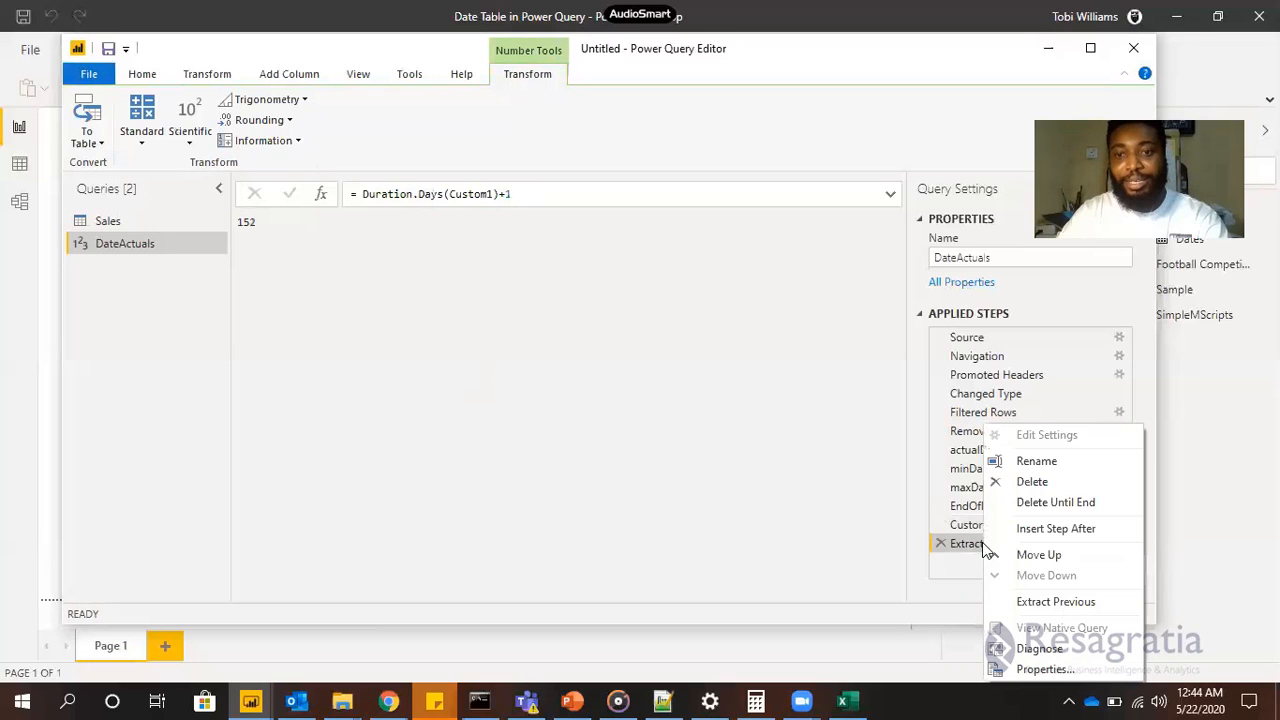
{"action": "left_click", "coordinate": [1040, 462]}
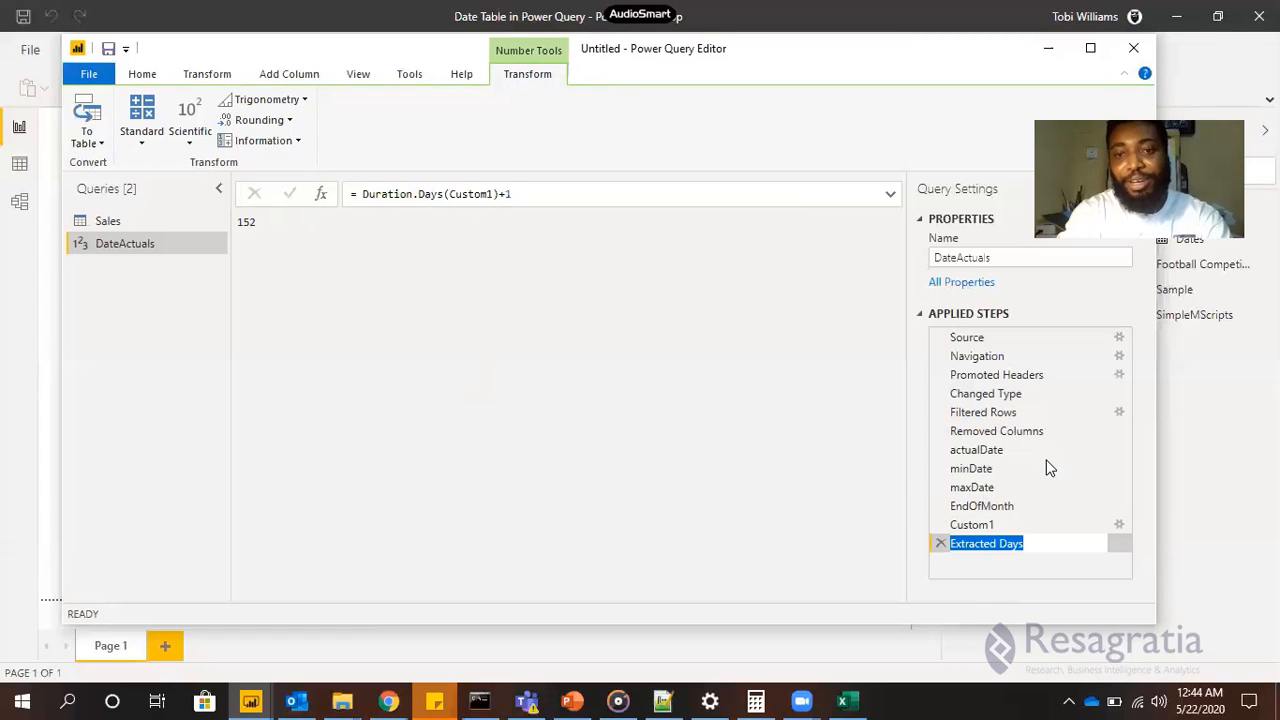
{"action": "type", "text": "noOf"}
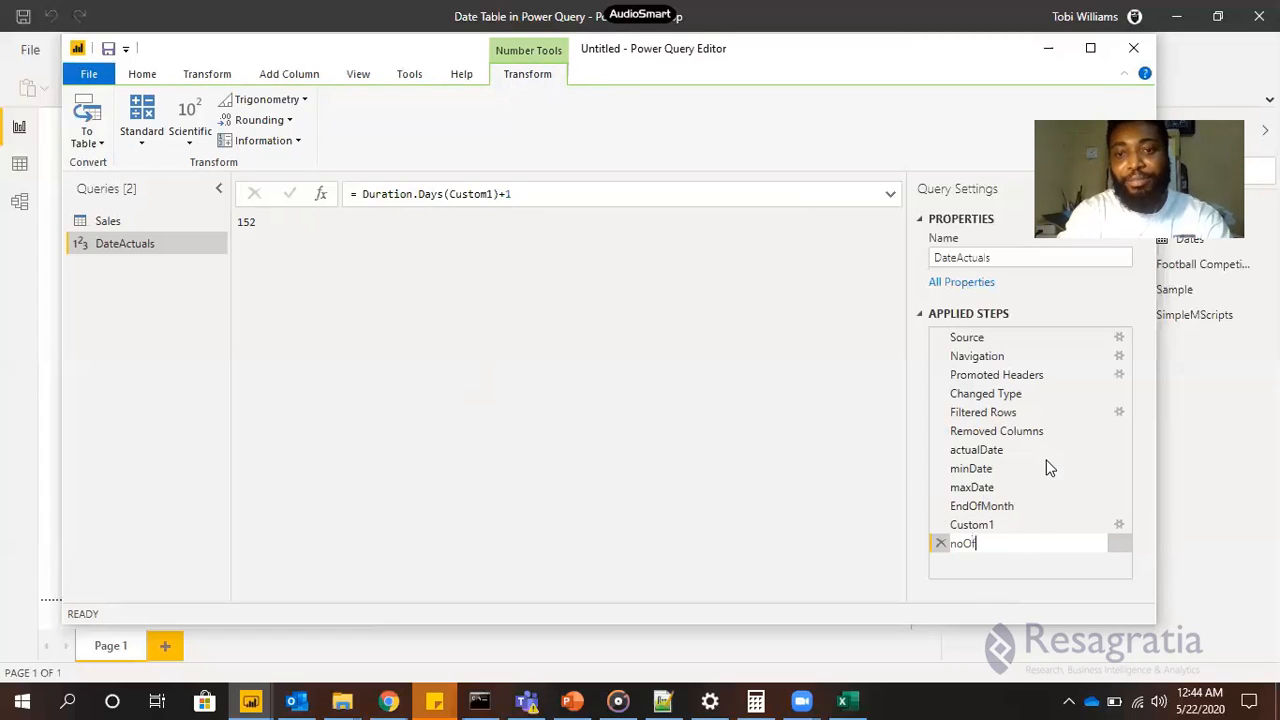
{"action": "type", "text": "Days"}
{"action": "key", "text": "Return"}
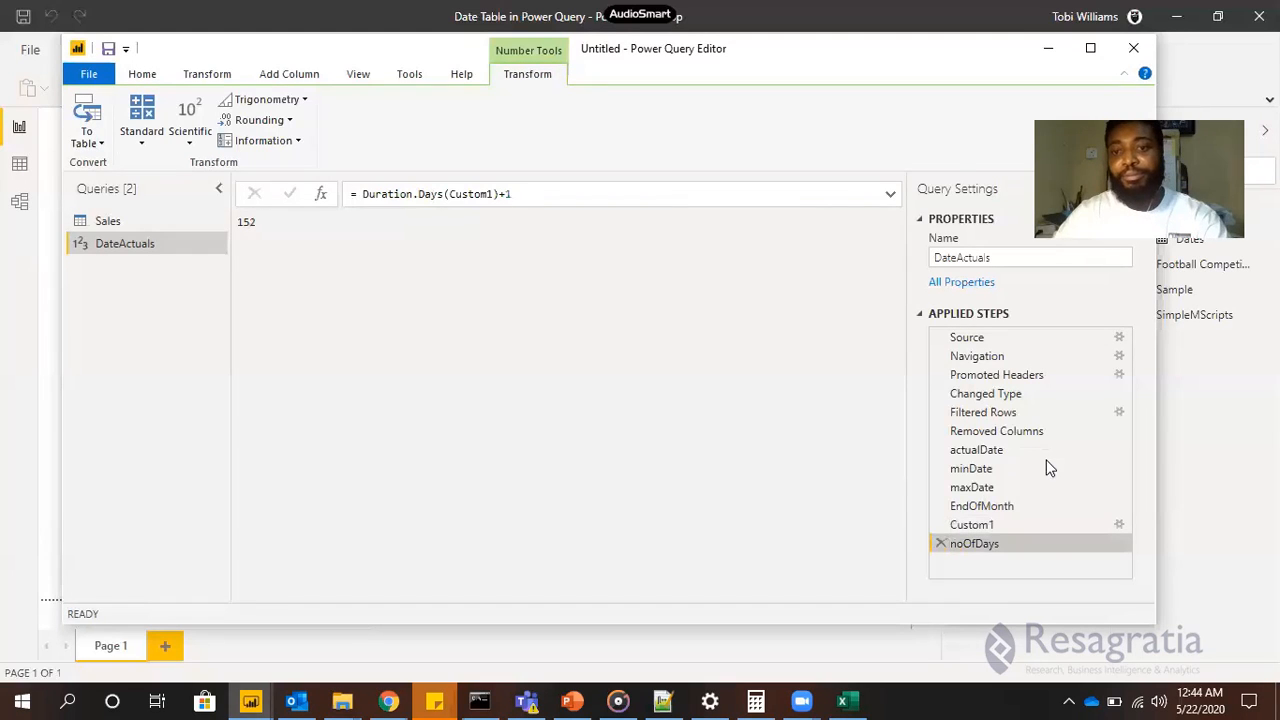
Insert a step after noOfDays and replace its default formula with a call to the List.Dates function
{"action": "right_click", "coordinate": [999, 552]}
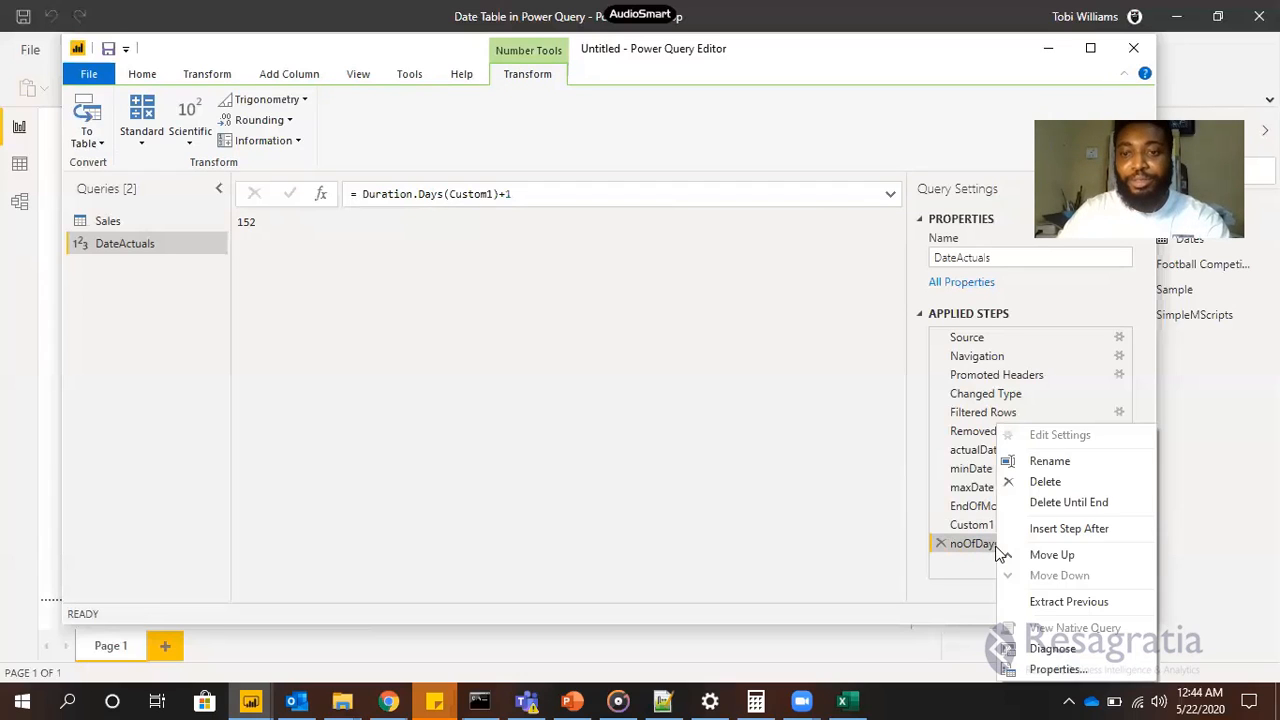
{"action": "left_click", "coordinate": [1052, 532]}
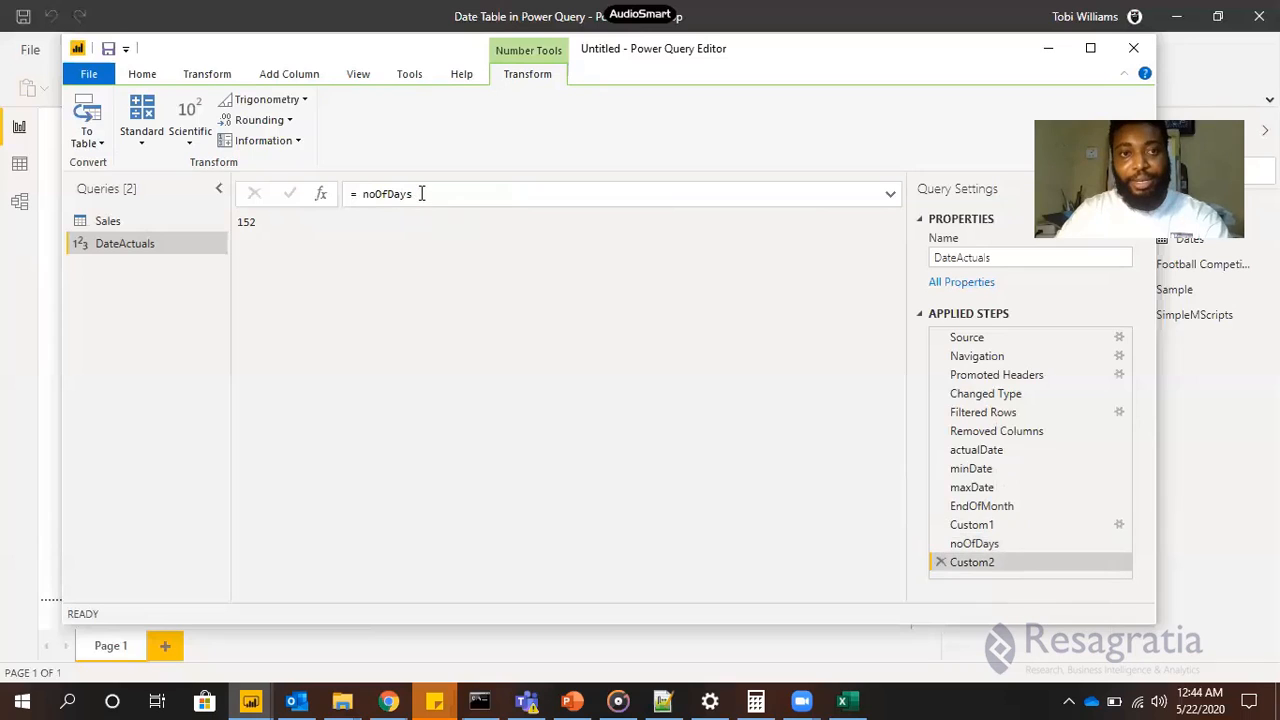
{"action": "left_click_drag", "start_coordinate": [421, 193], "coordinate": [364, 193]}
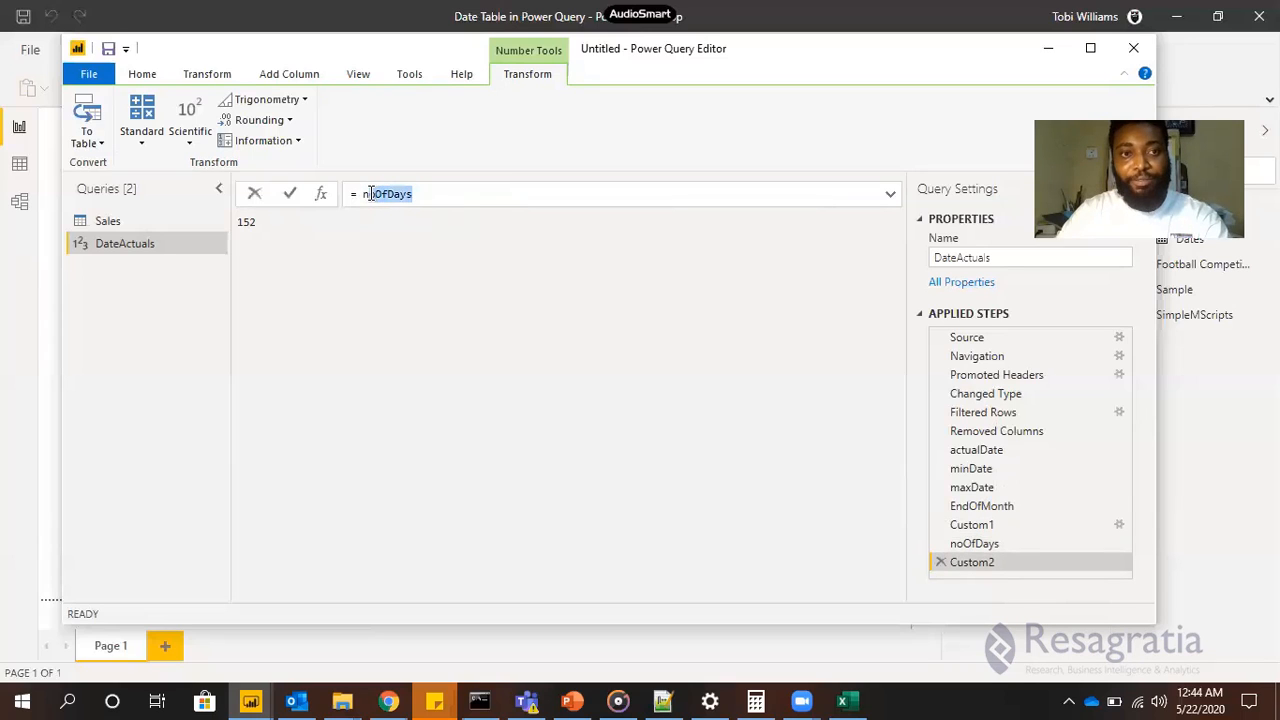
{"action": "key", "text": "BackSpace"}
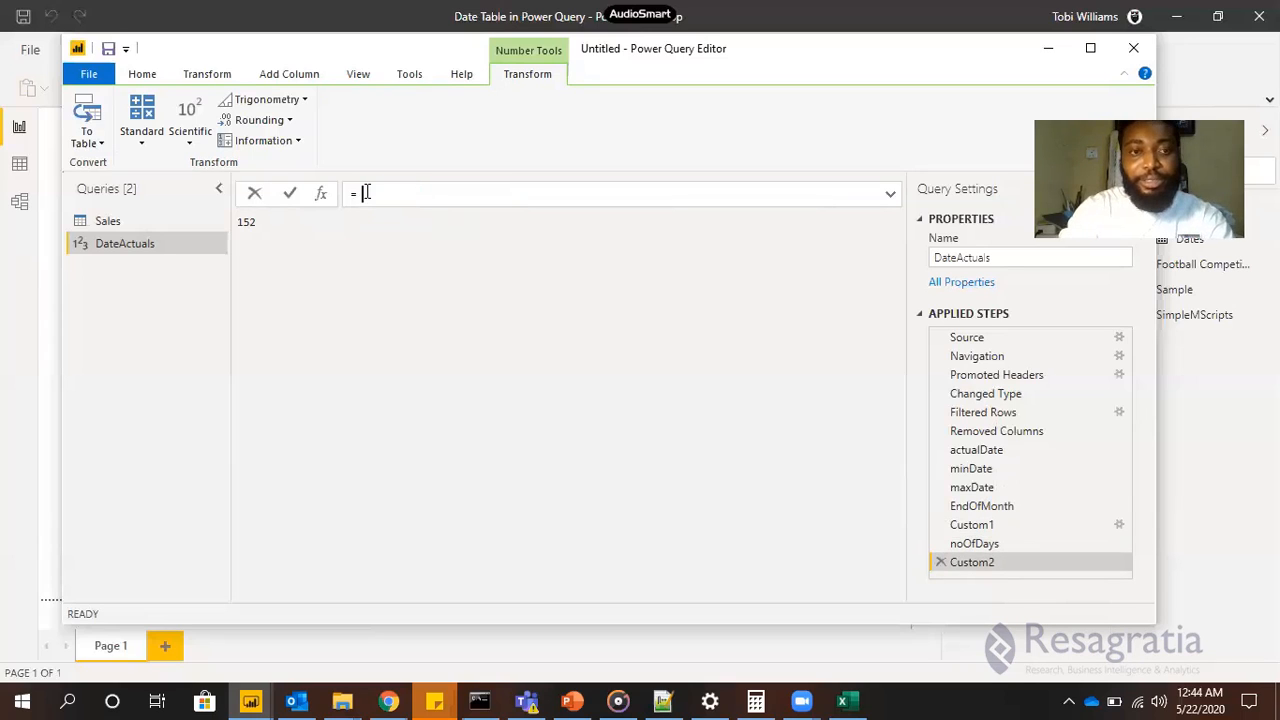
{"action": "type", "text": "List.Da"}
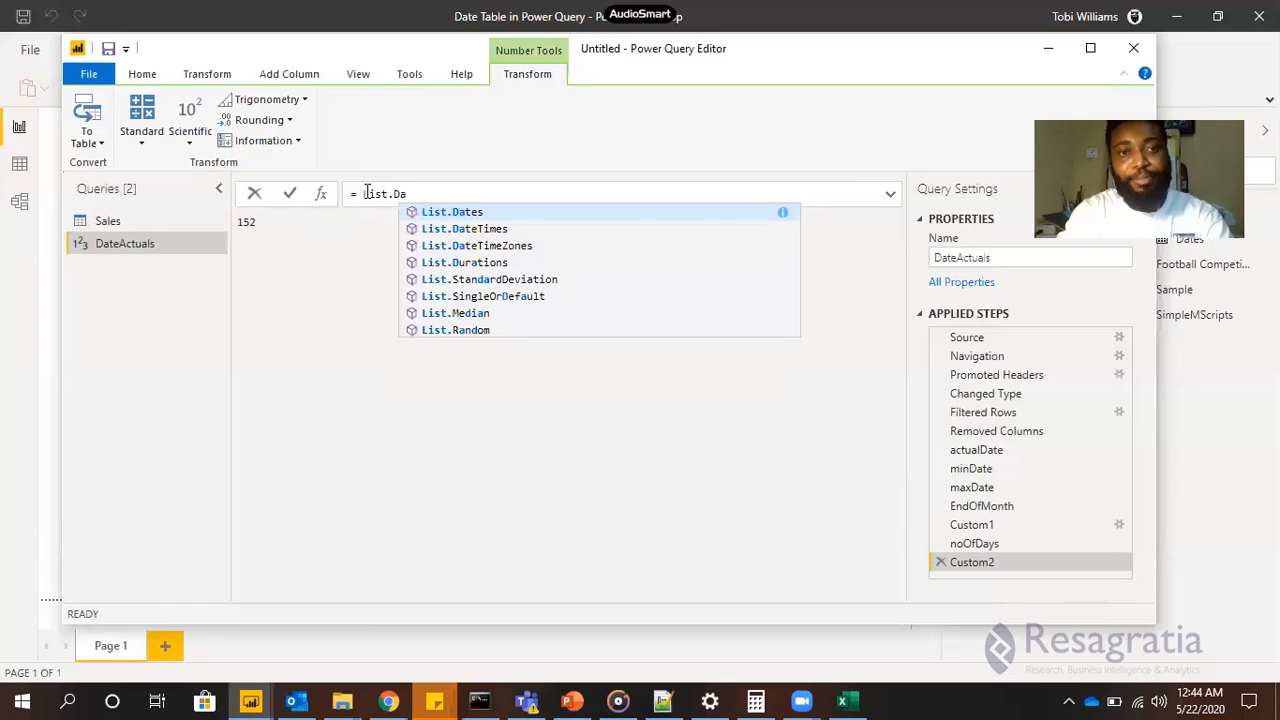
{"action": "key", "text": "Tab"}
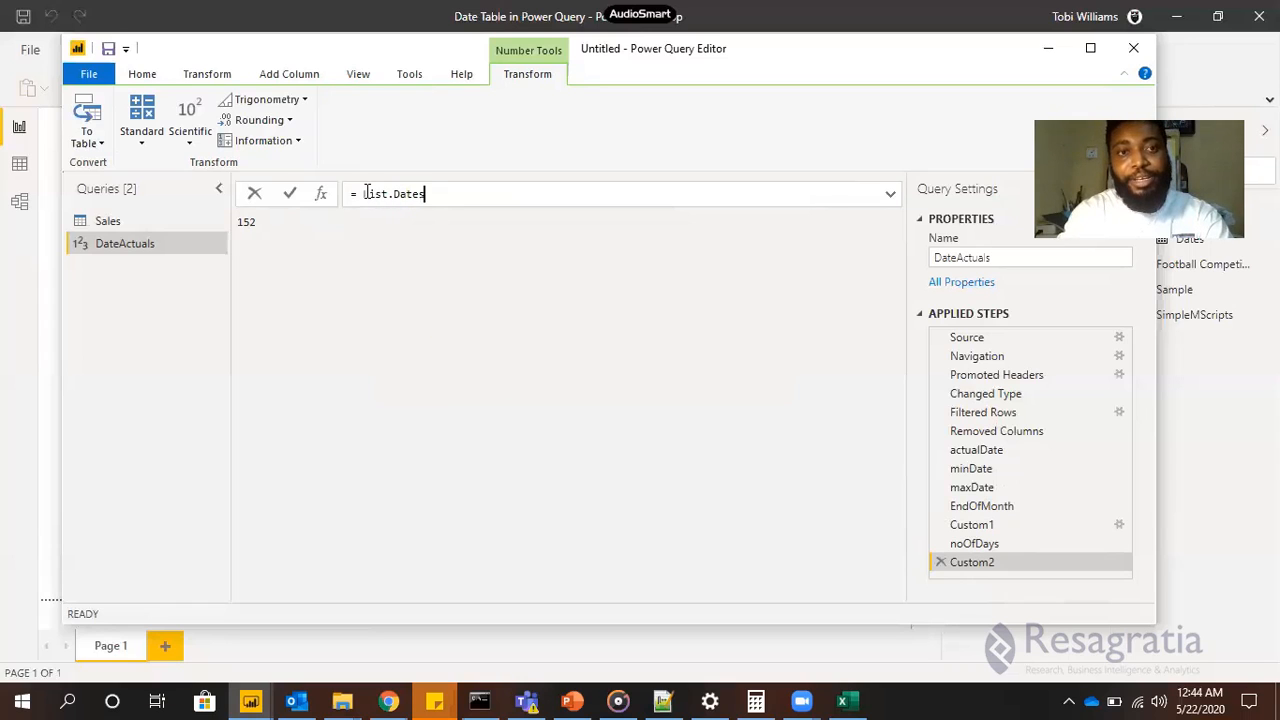
{"action": "type", "text": "("}
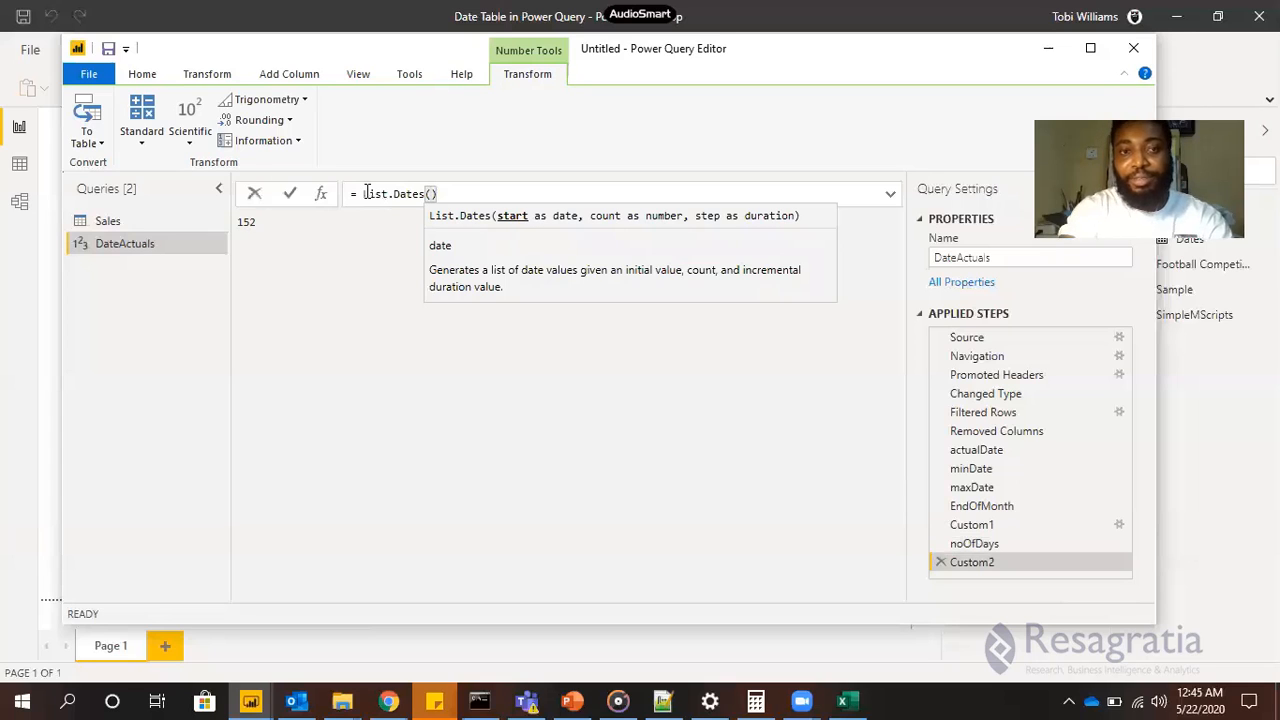
Supply minDate as the start and noOfDays as the count argument of List.Dates
{"action": "type", "text": "minD"}
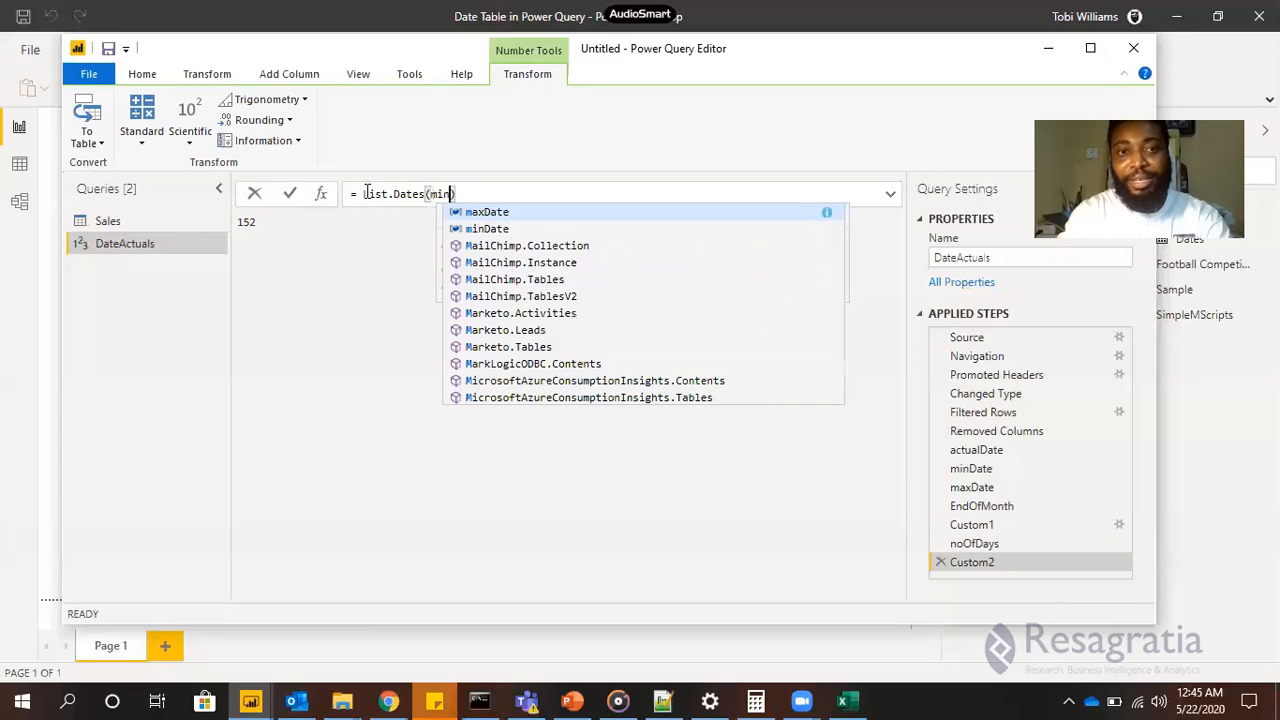
{"action": "key", "text": "Tab"}
{"action": "type", "text": ","}
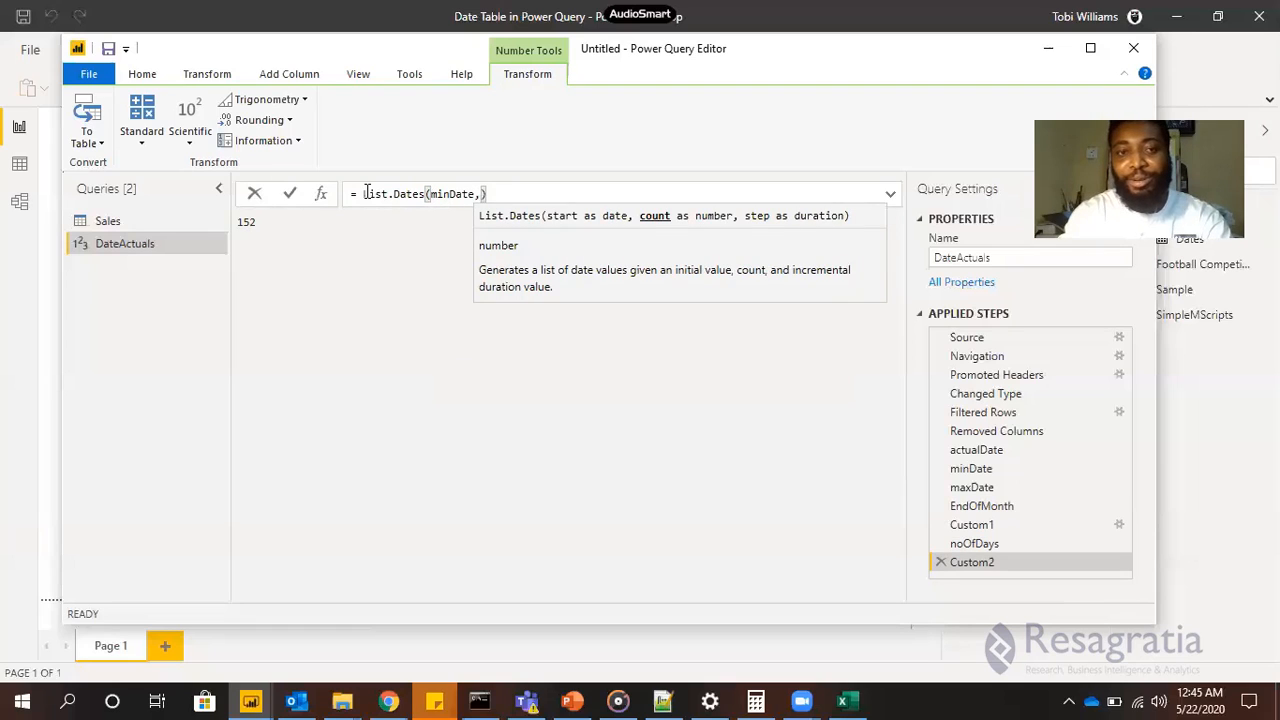
{"action": "type", "text": "no"}
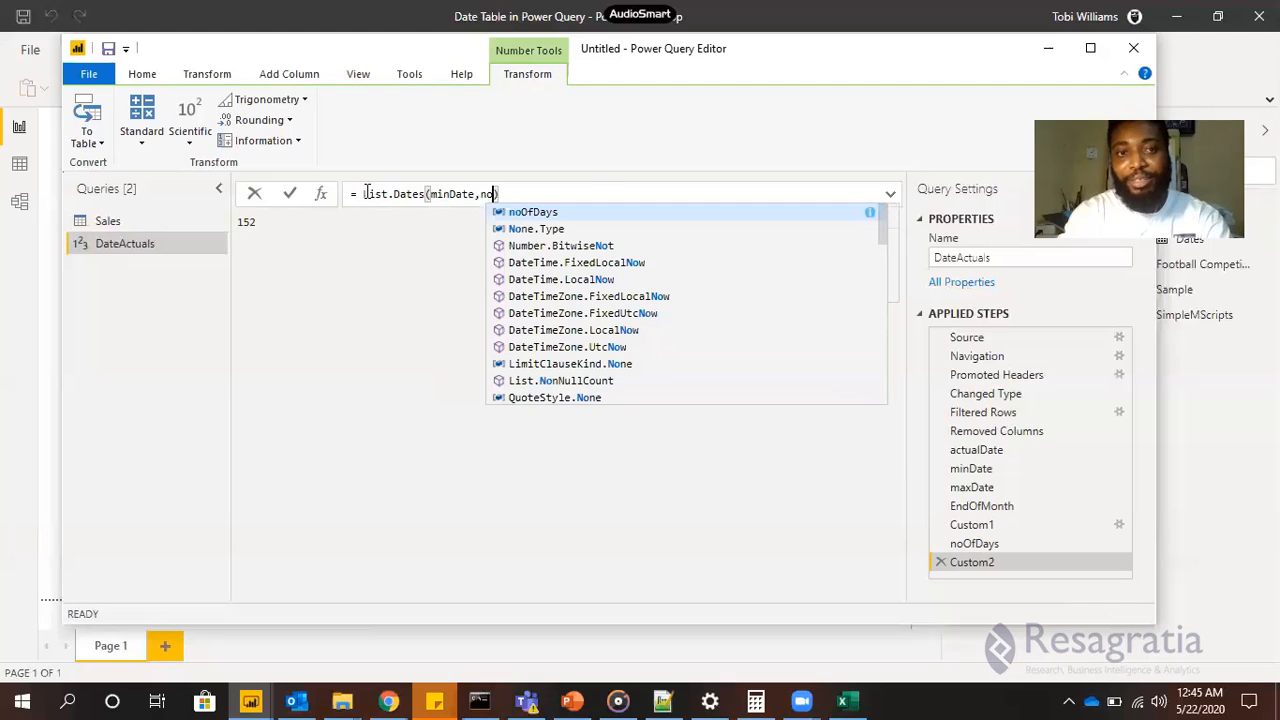
{"action": "key", "text": "Tab"}
{"action": "type", "text": ","}
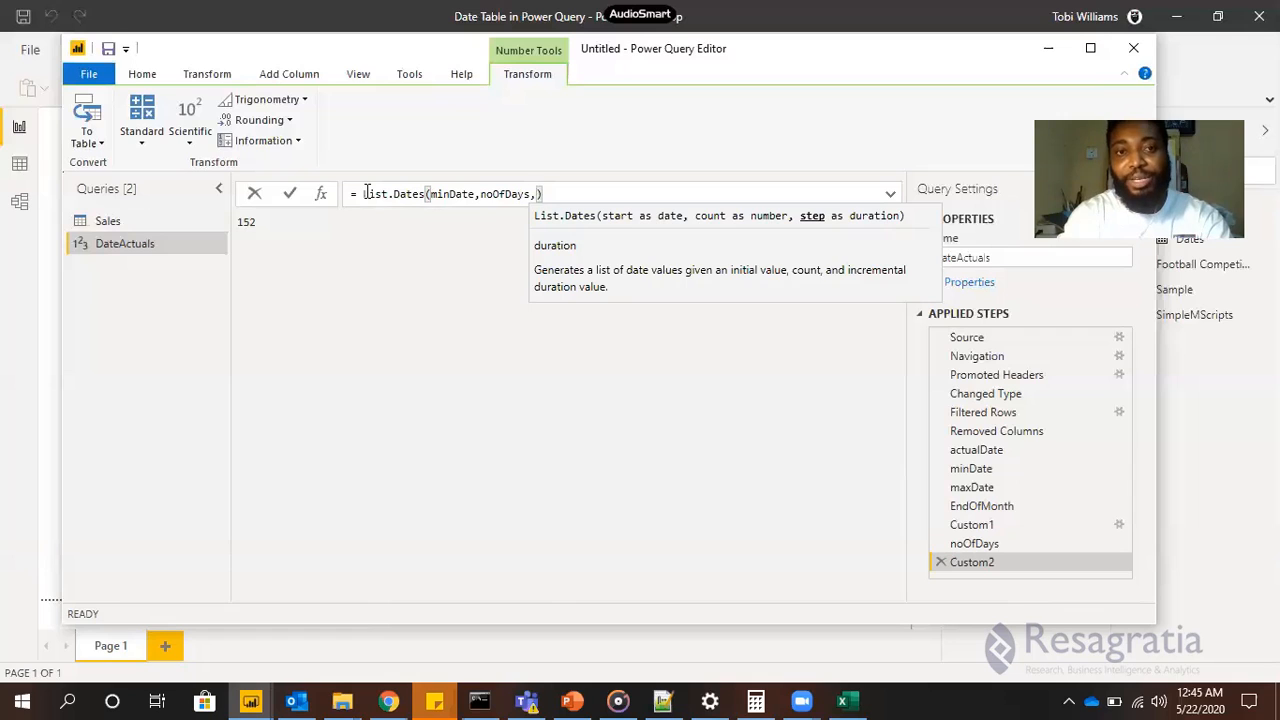
Add the Duration.FromText function as the step argument of the List.Dates formula
{"action": "type", "text": "Dura"}
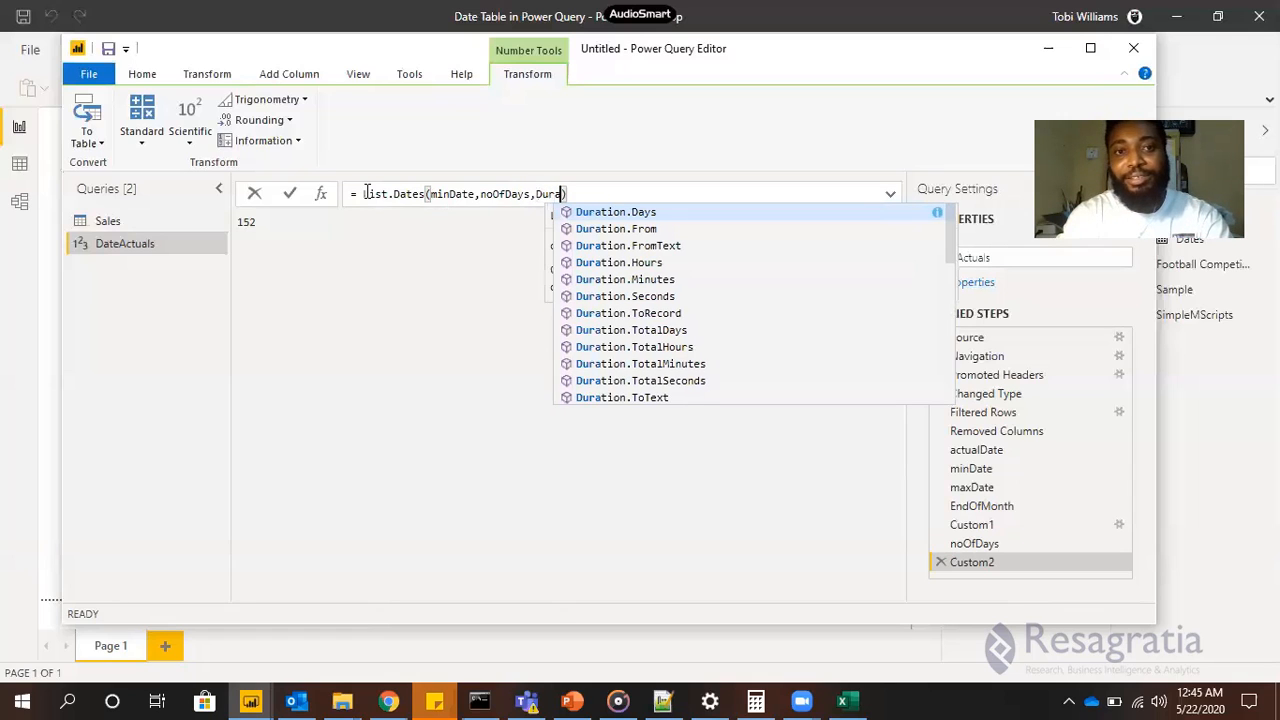
{"action": "type", "text": "tion"}
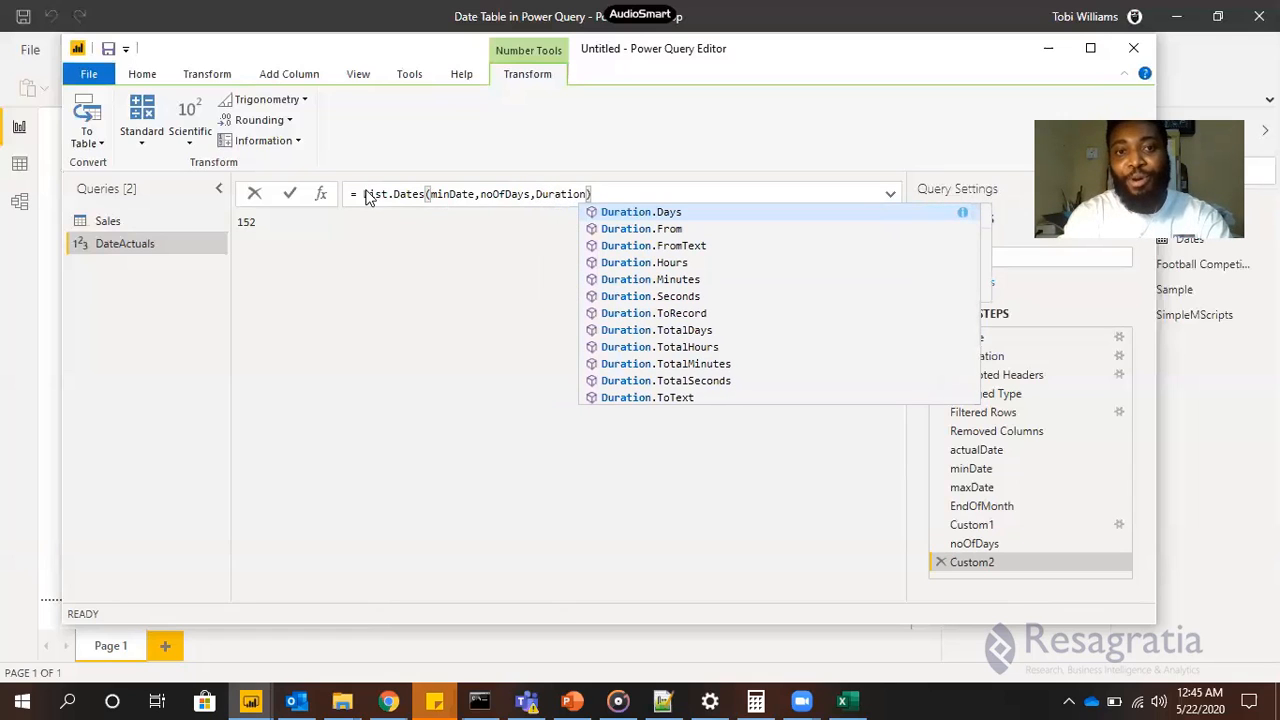
{"action": "type", "text": ".Fo"}
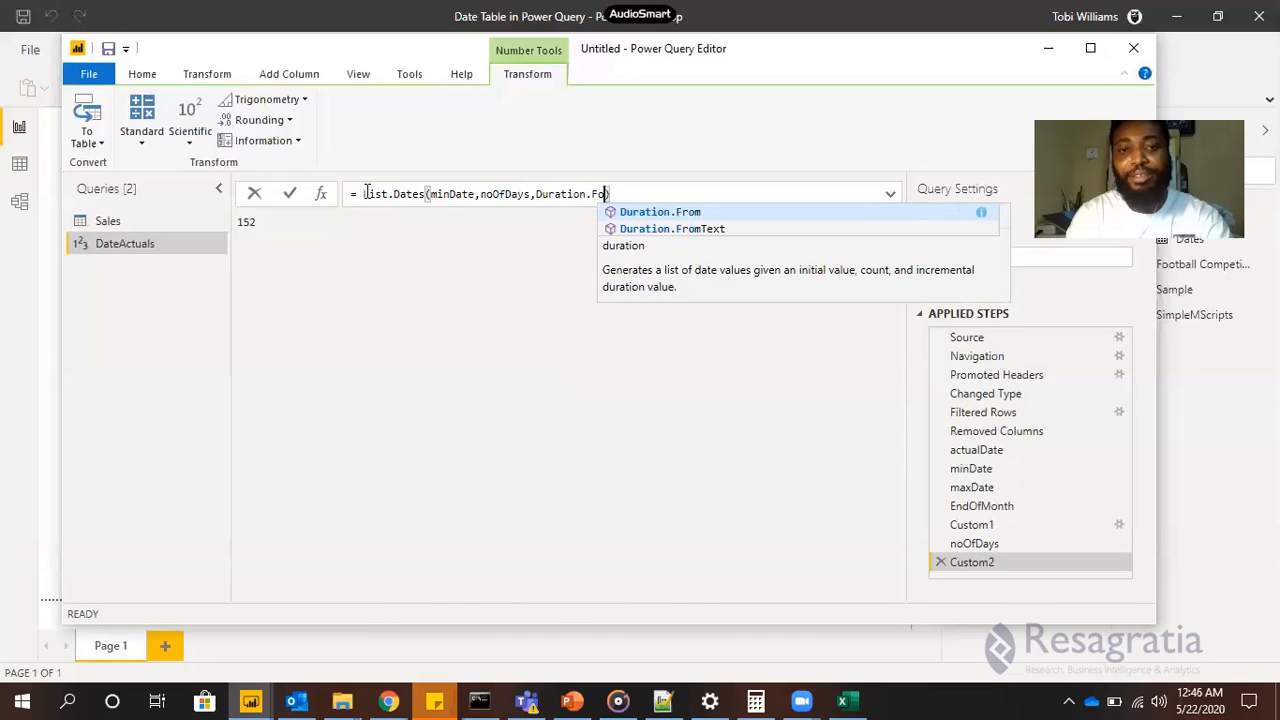
{"action": "key", "text": "Down"}
{"action": "key", "text": "Tab"}
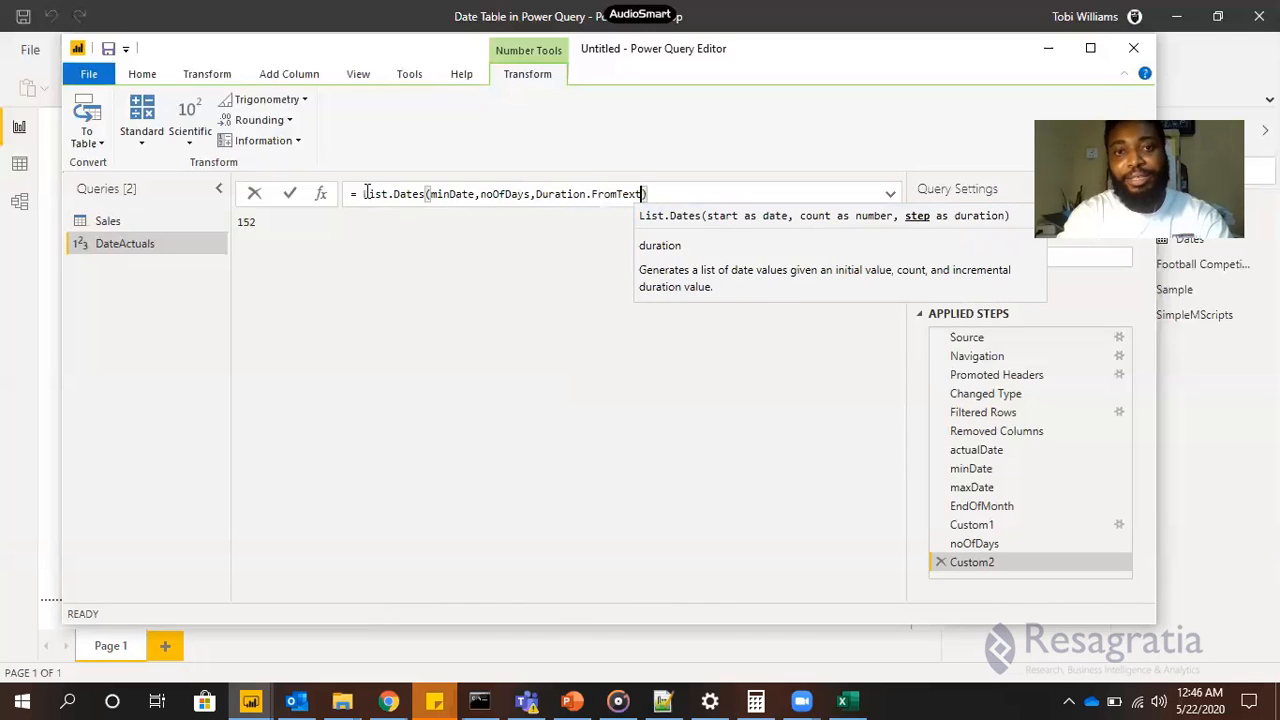
Give Duration.FromText the one-day text "1.00:00:00" and apply the List.Dates formula
{"action": "type", "text": "(\""}
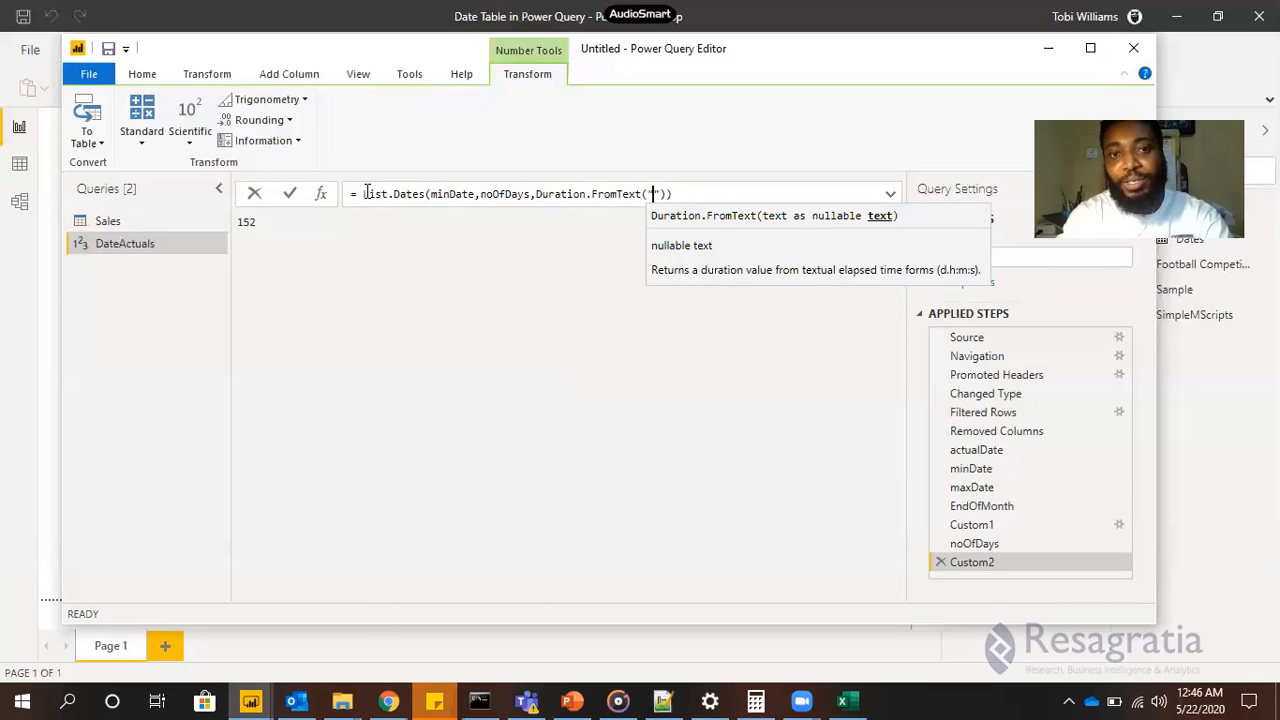
{"action": "type", "text": "1"}
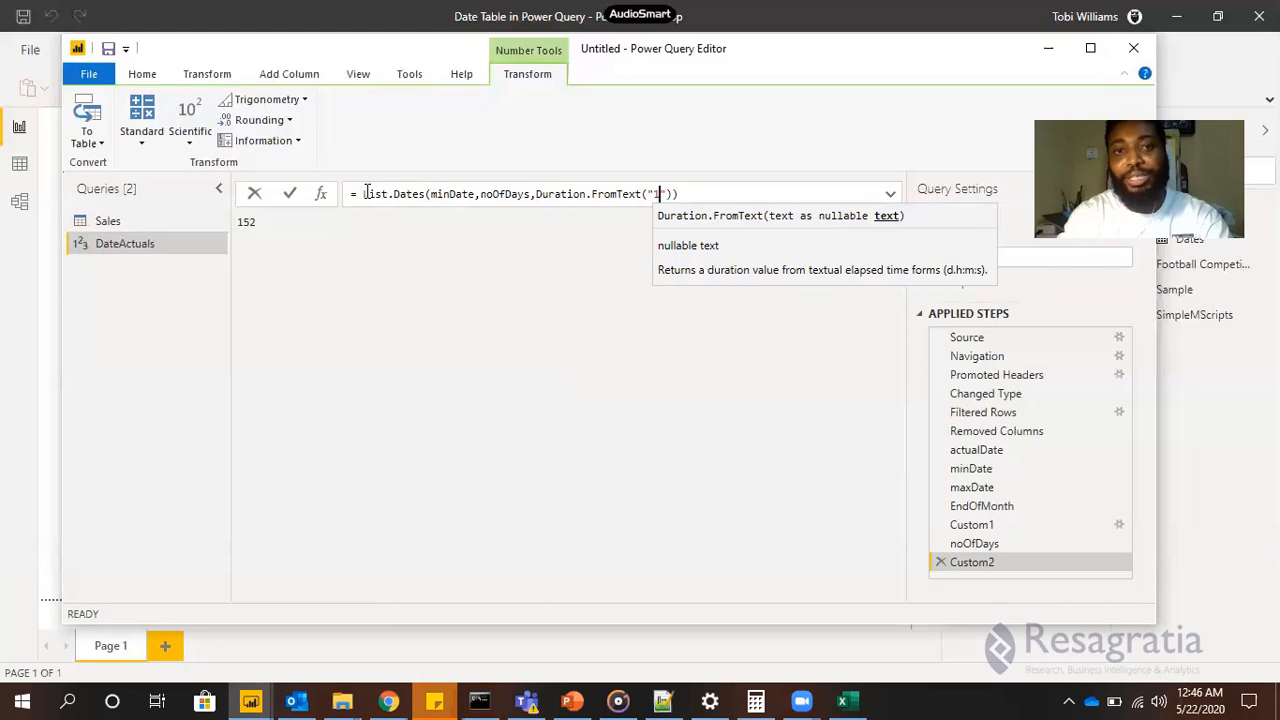
{"action": "type", "text": ".00"}
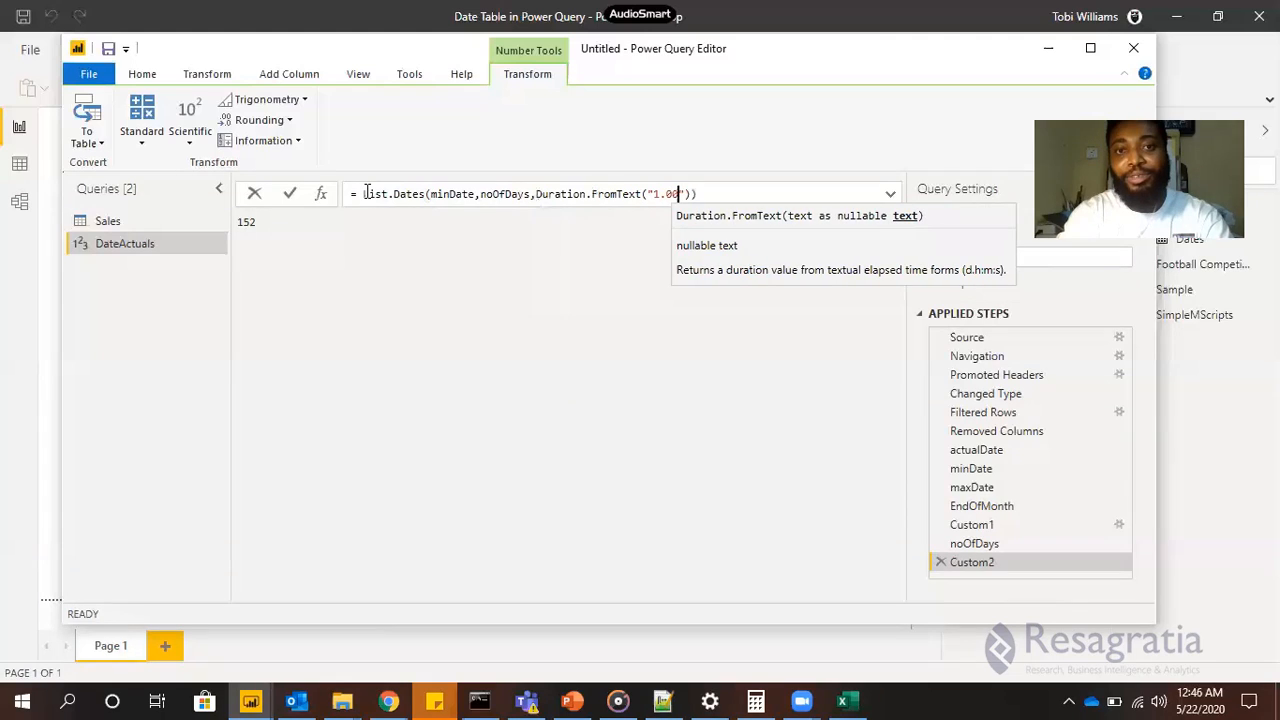
{"action": "type", "text": ":"}
{"action": "type", "text": "00:"}
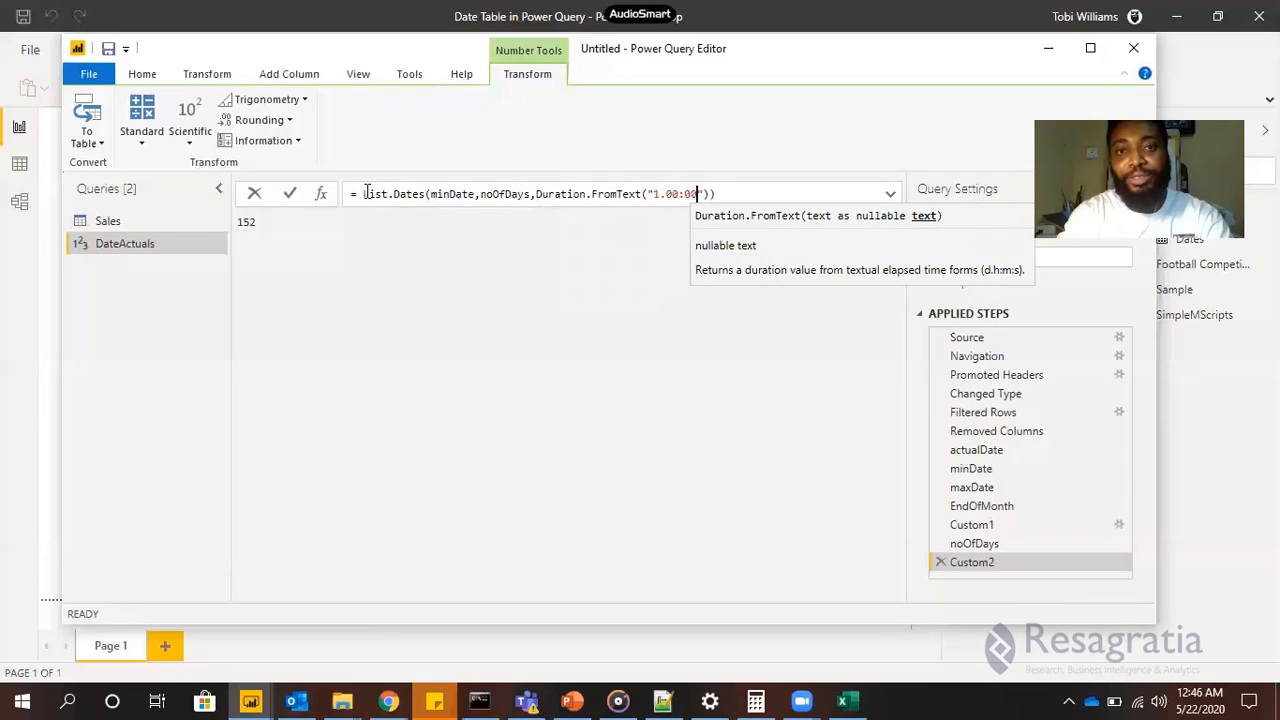
{"action": "type", "text": "00"}
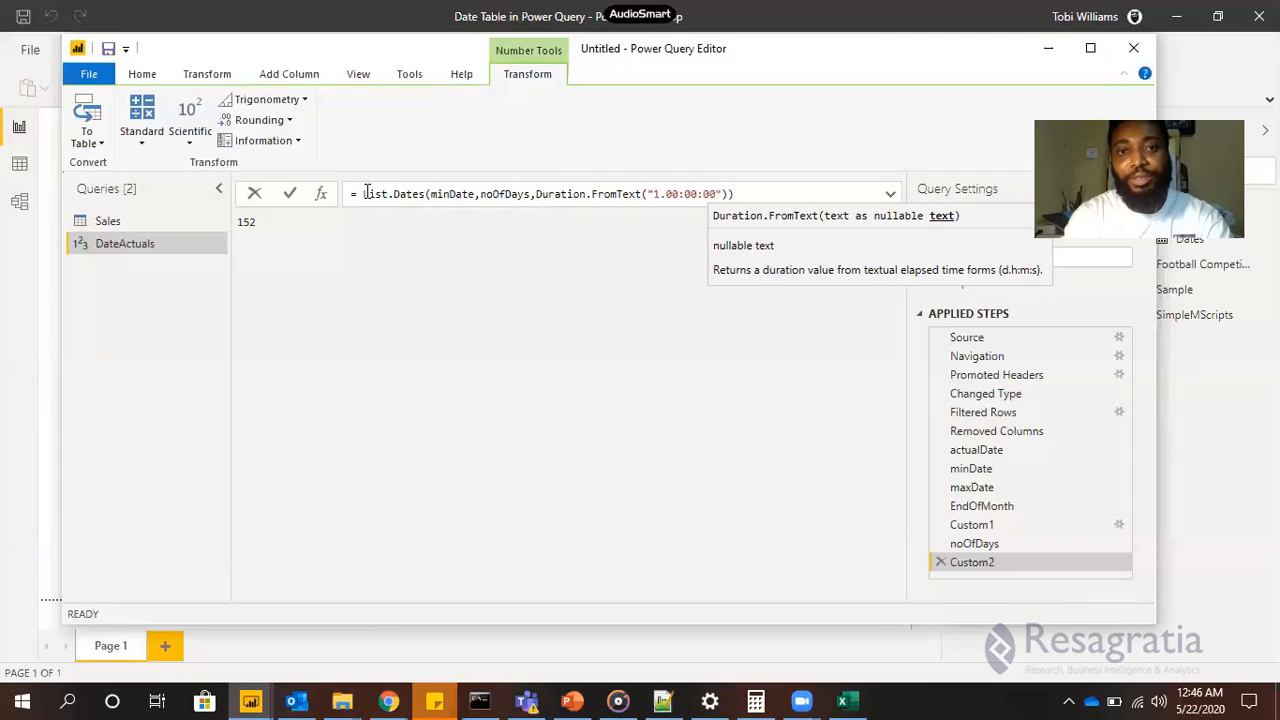
{"action": "key", "text": "Return"}
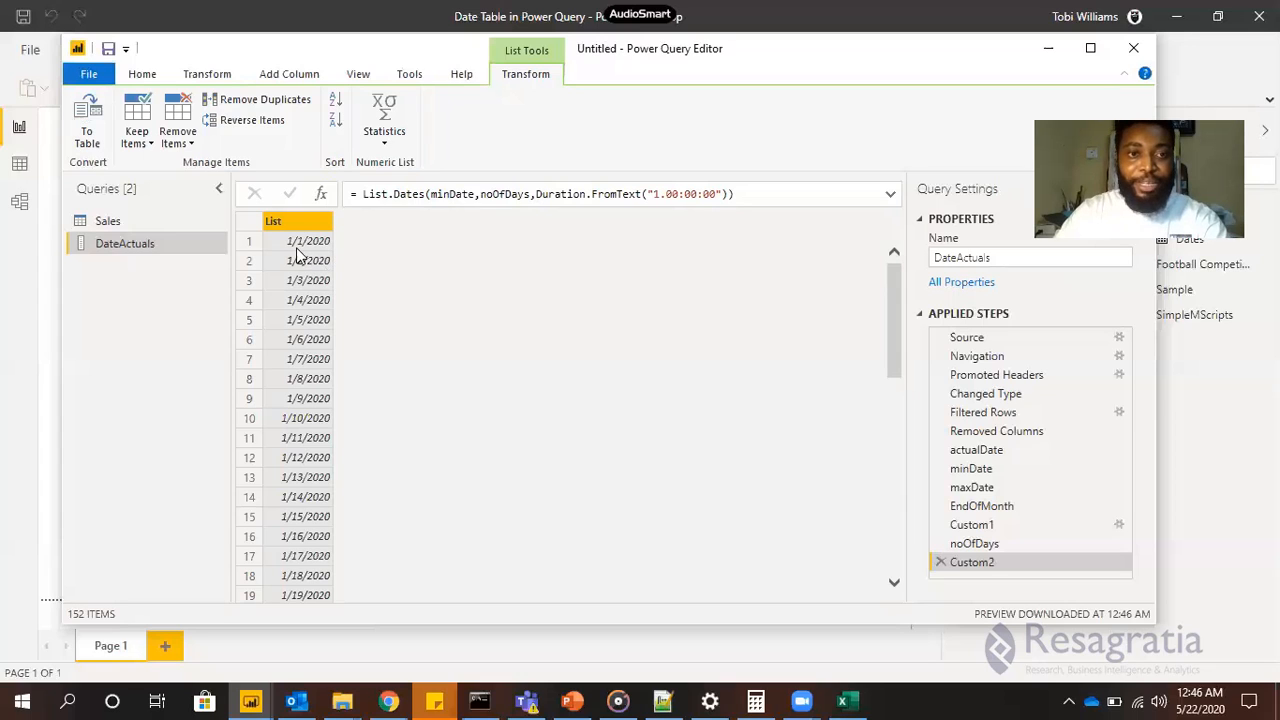
Check the first and last dates of the generated list and convert it to a table with no delimiter, showing extra columns as errors
{"action": "left_click", "coordinate": [283, 242]}
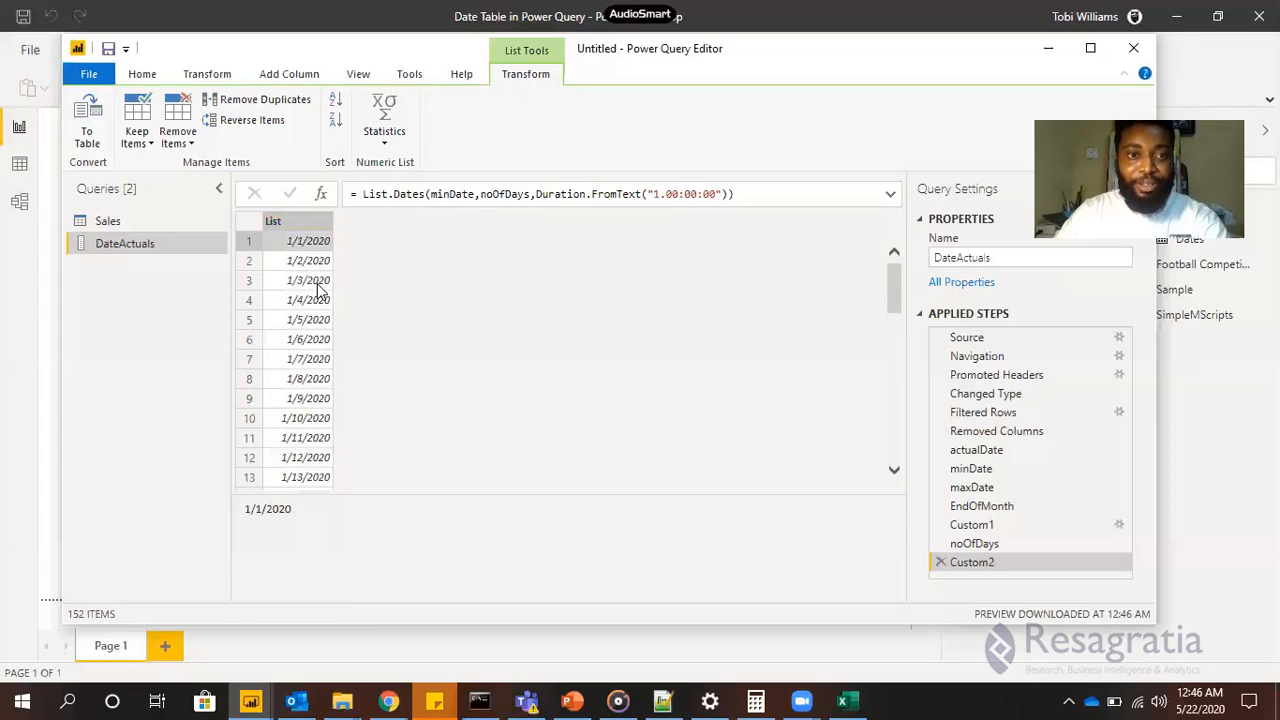
{"action": "scroll", "coordinate": [318, 284], "scroll_direction": "down", "scroll_amount": 10}
{"action": "scroll", "coordinate": [322, 292], "scroll_direction": "down", "scroll_amount": 20}
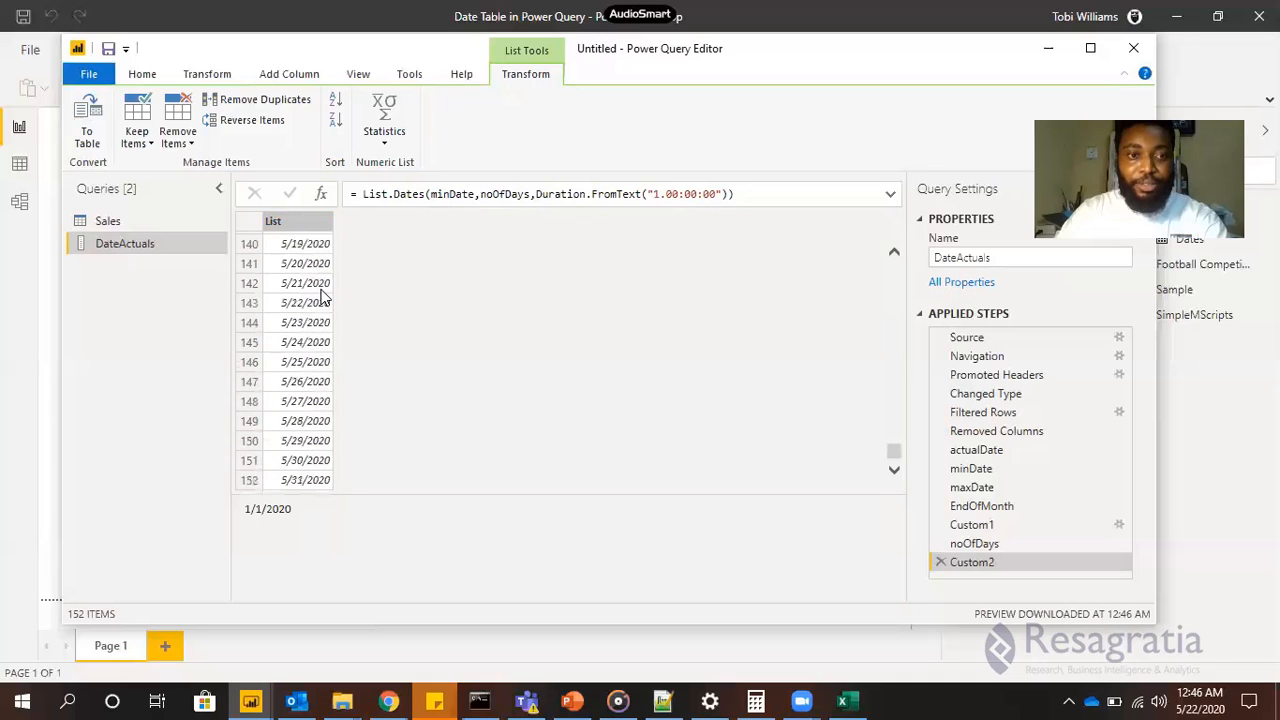
{"action": "left_click", "coordinate": [290, 482]}
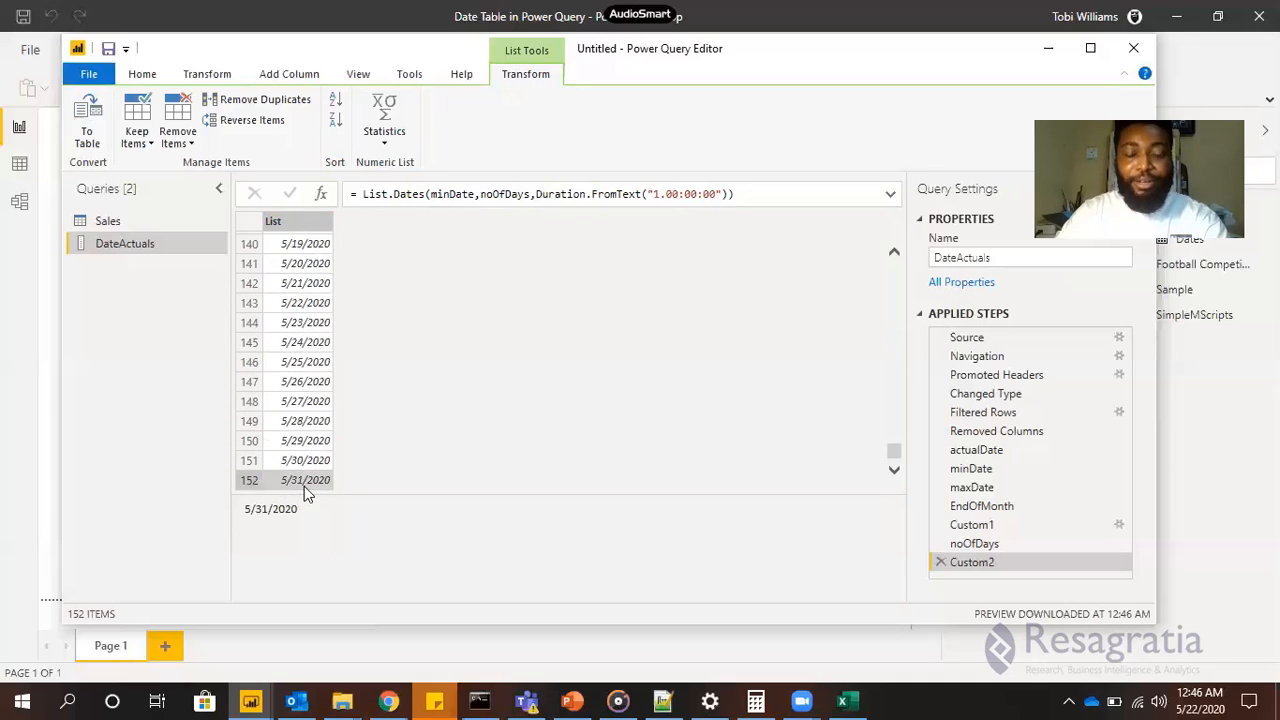
{"action": "left_click_drag", "start_coordinate": [895, 455], "coordinate": [894, 265]}
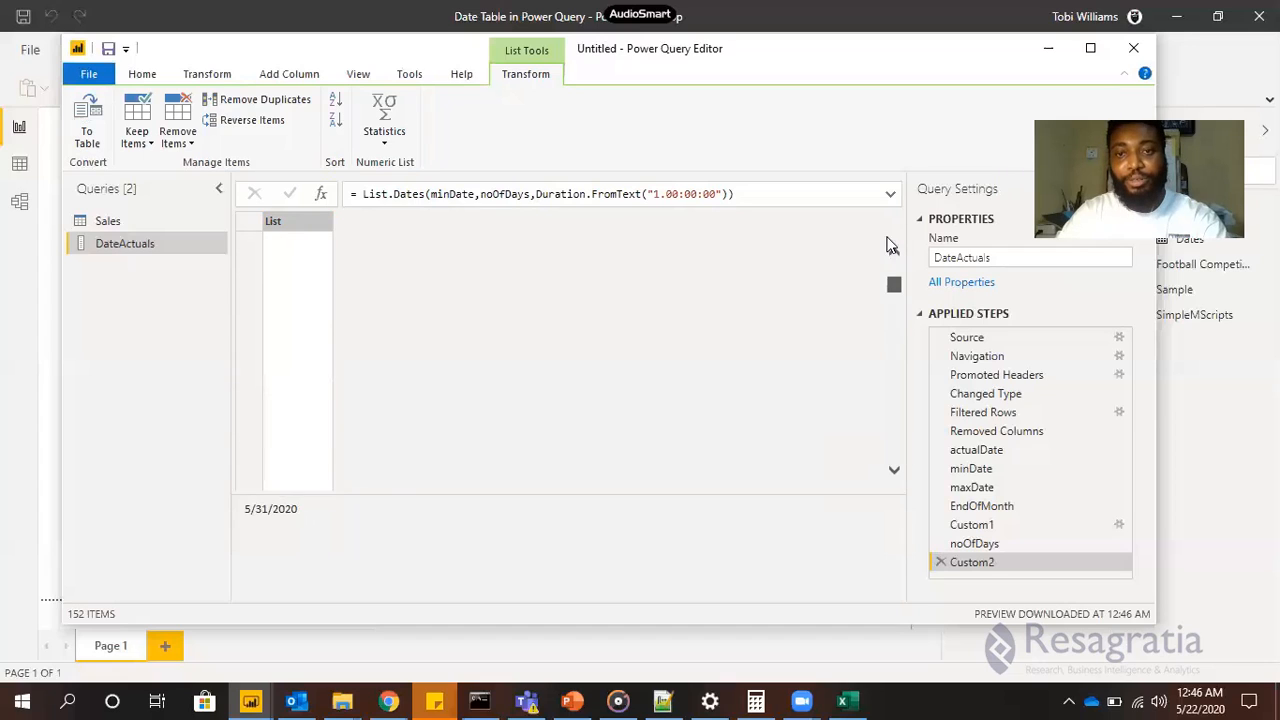
{"action": "left_click", "coordinate": [286, 222]}
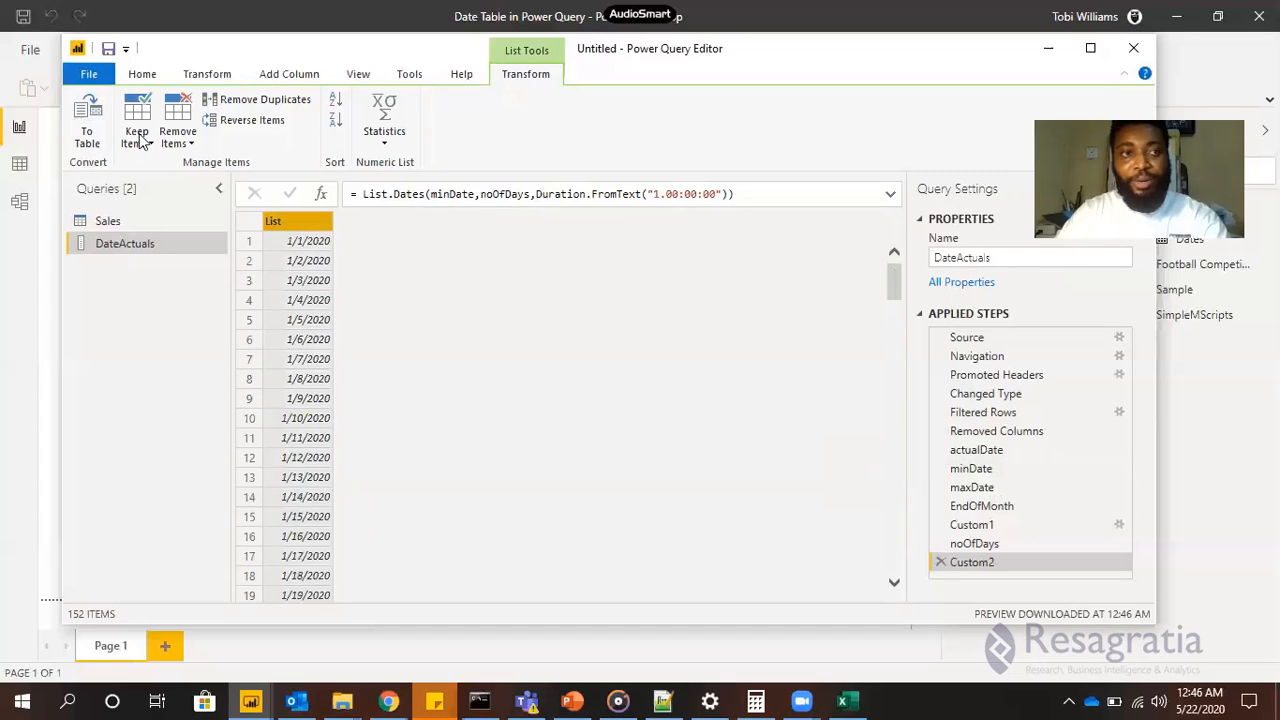
{"action": "left_click", "coordinate": [96, 117]}
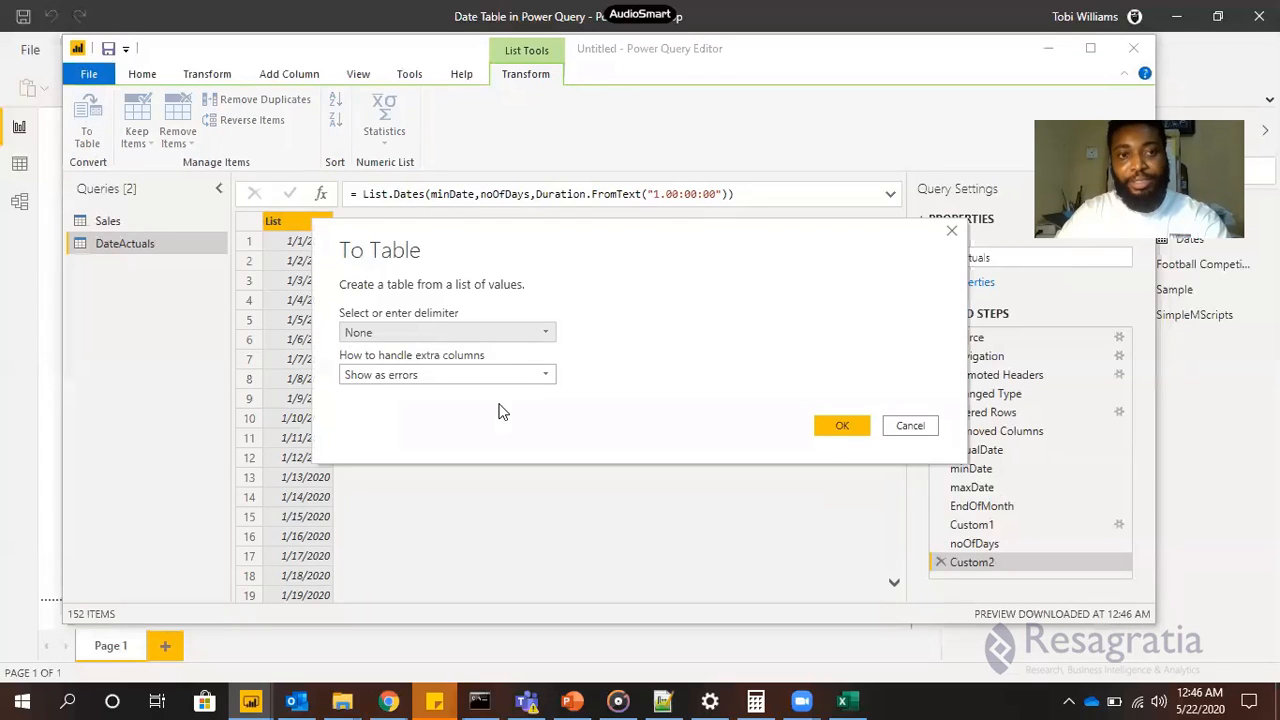
{"action": "left_click", "coordinate": [843, 427]}
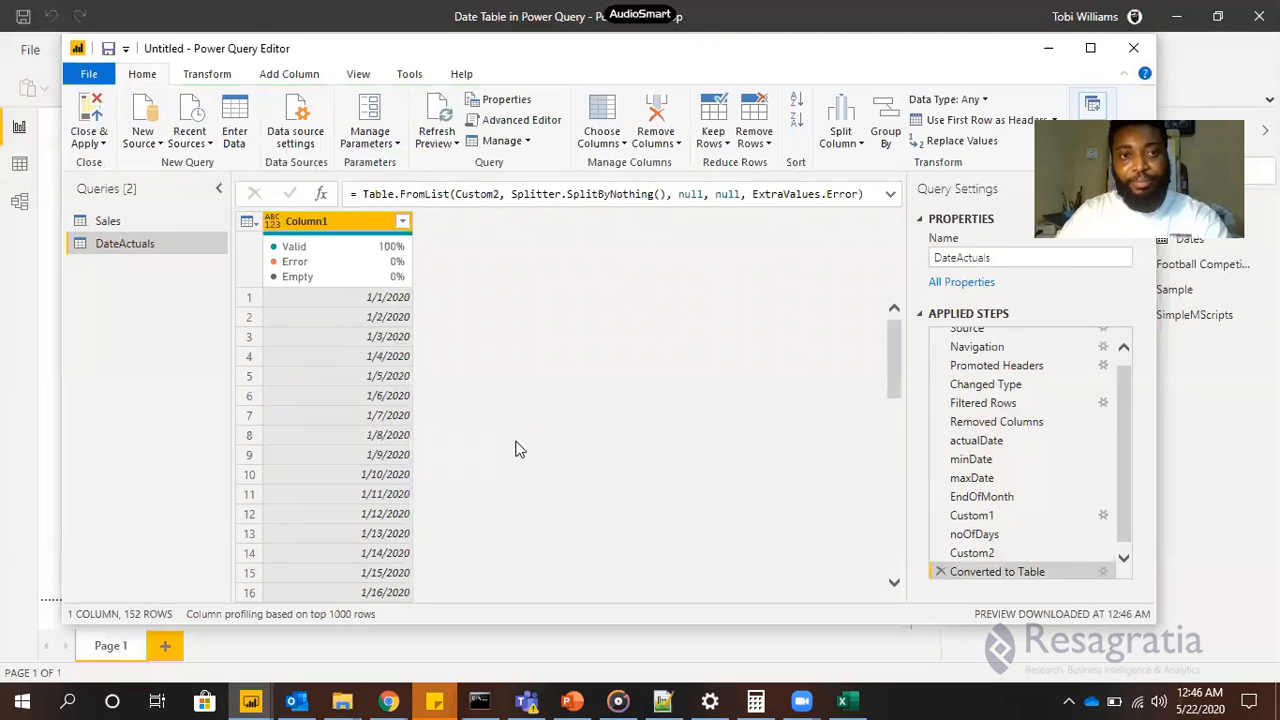
Set the data type of Column1 to Date and rename the column as Date
{"action": "left_click", "coordinate": [273, 221]}
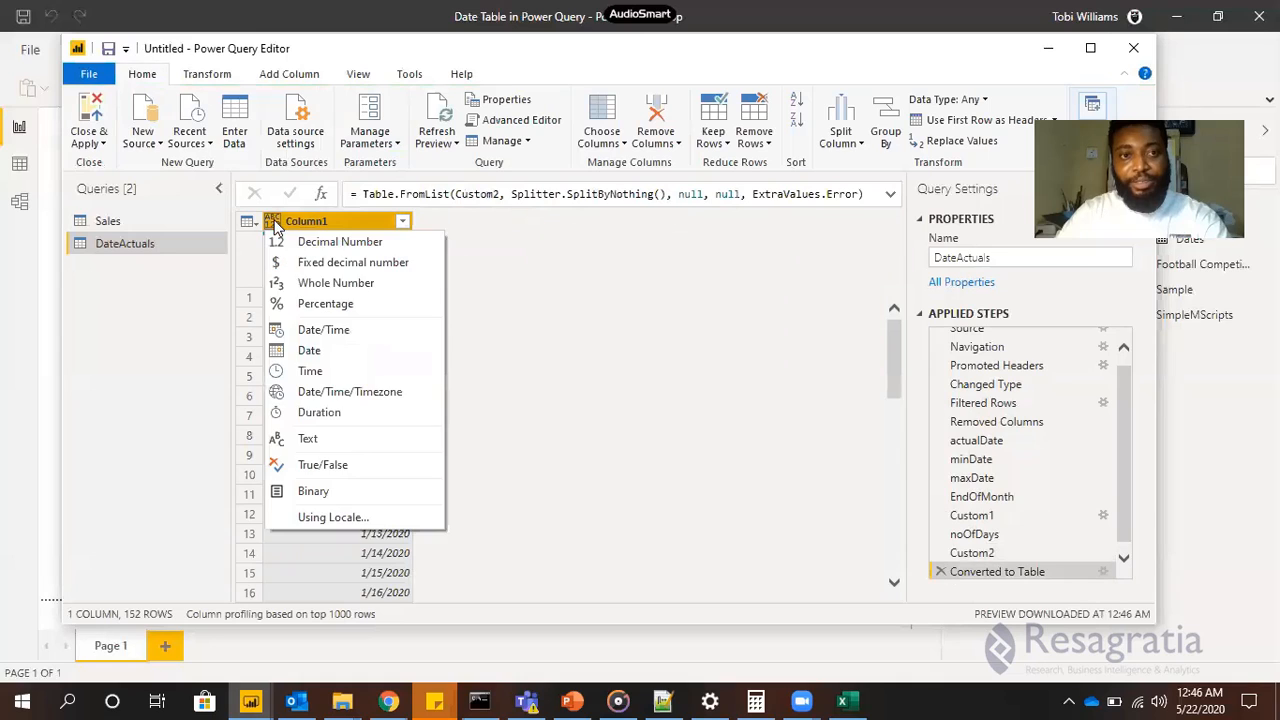
{"action": "left_click", "coordinate": [282, 355]}
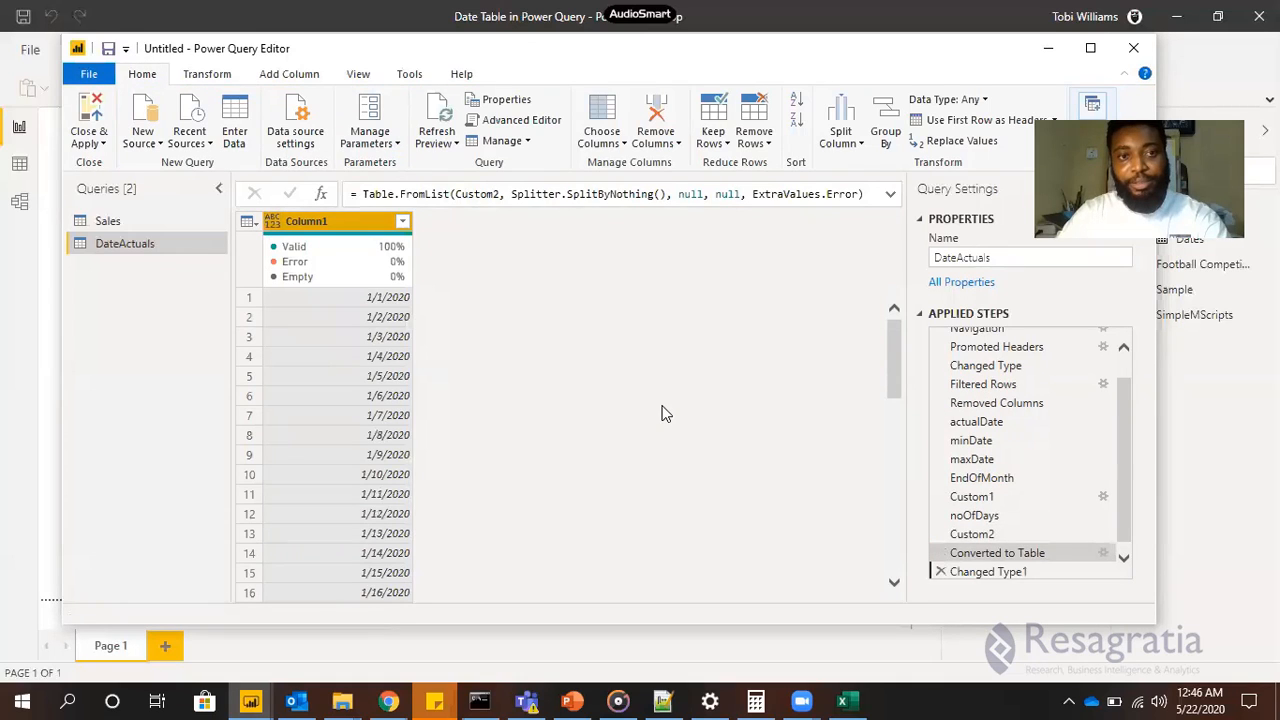
{"action": "double_click", "coordinate": [326, 226]}
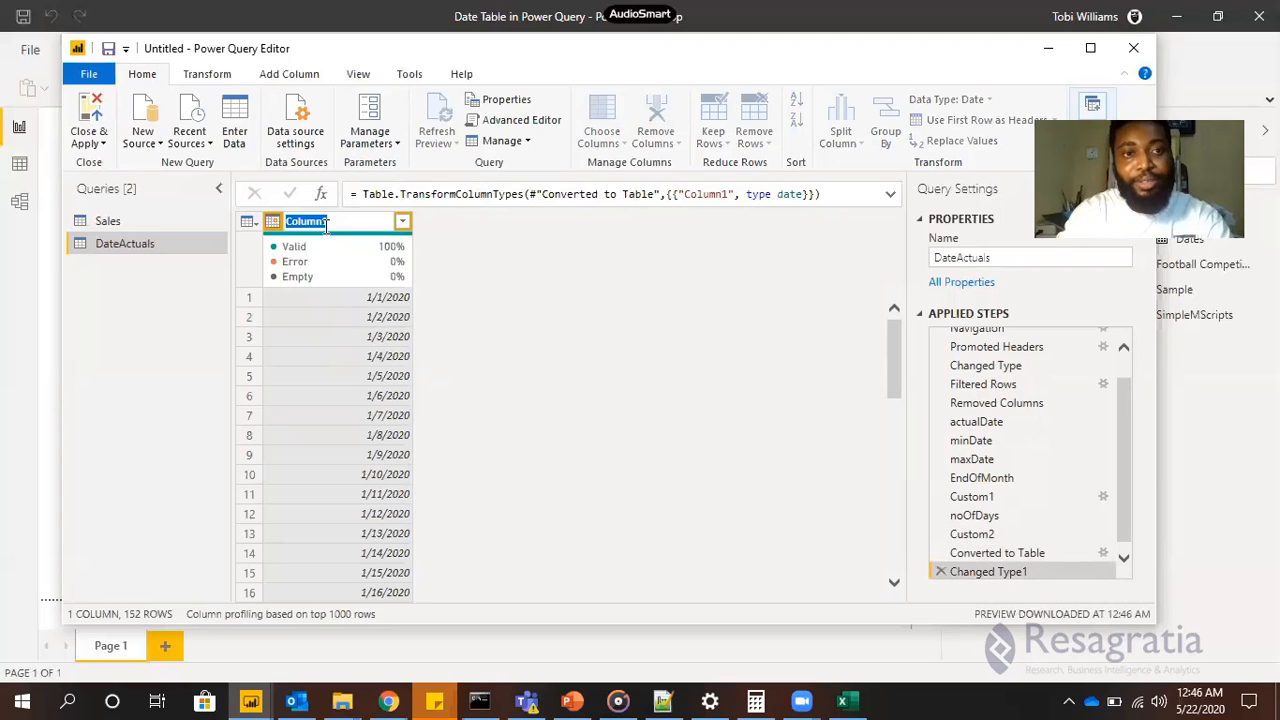
{"action": "type", "text": "Date"}
{"action": "key", "text": "Return"}
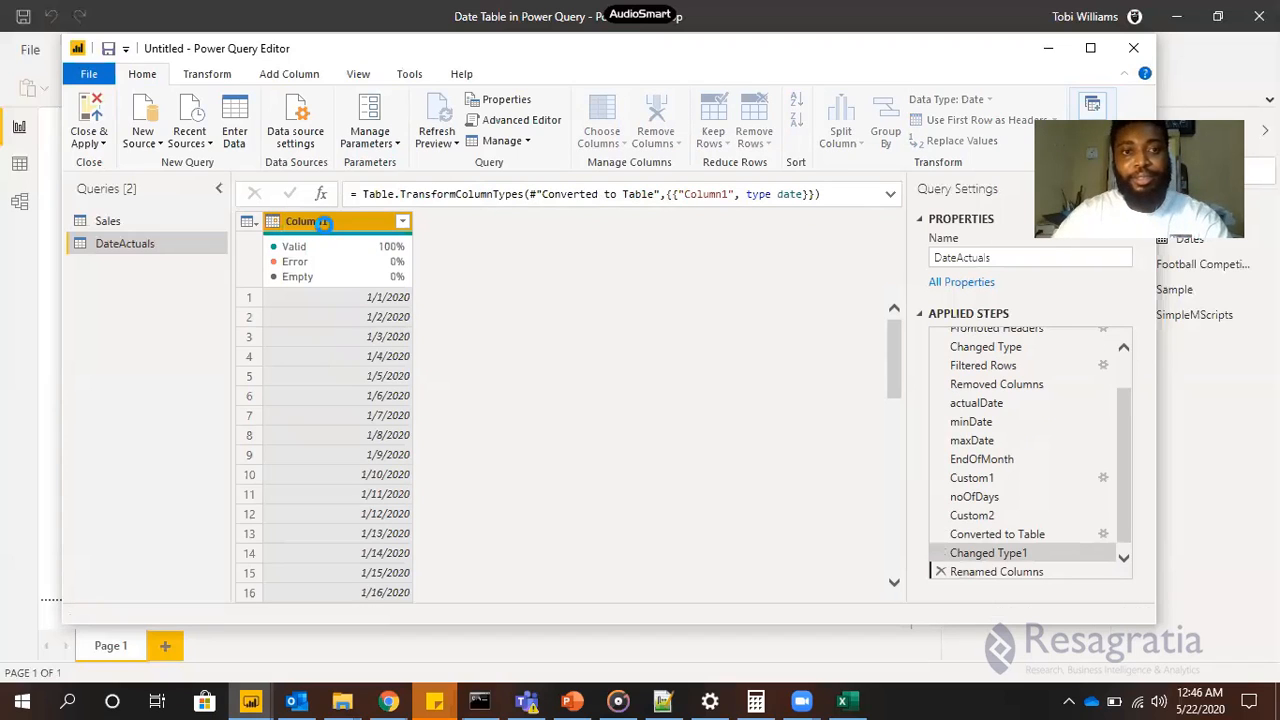
Add a Year column extracted from the Date column
{"action": "scroll", "coordinate": [431, 395], "scroll_direction": "down", "scroll_amount": 5}
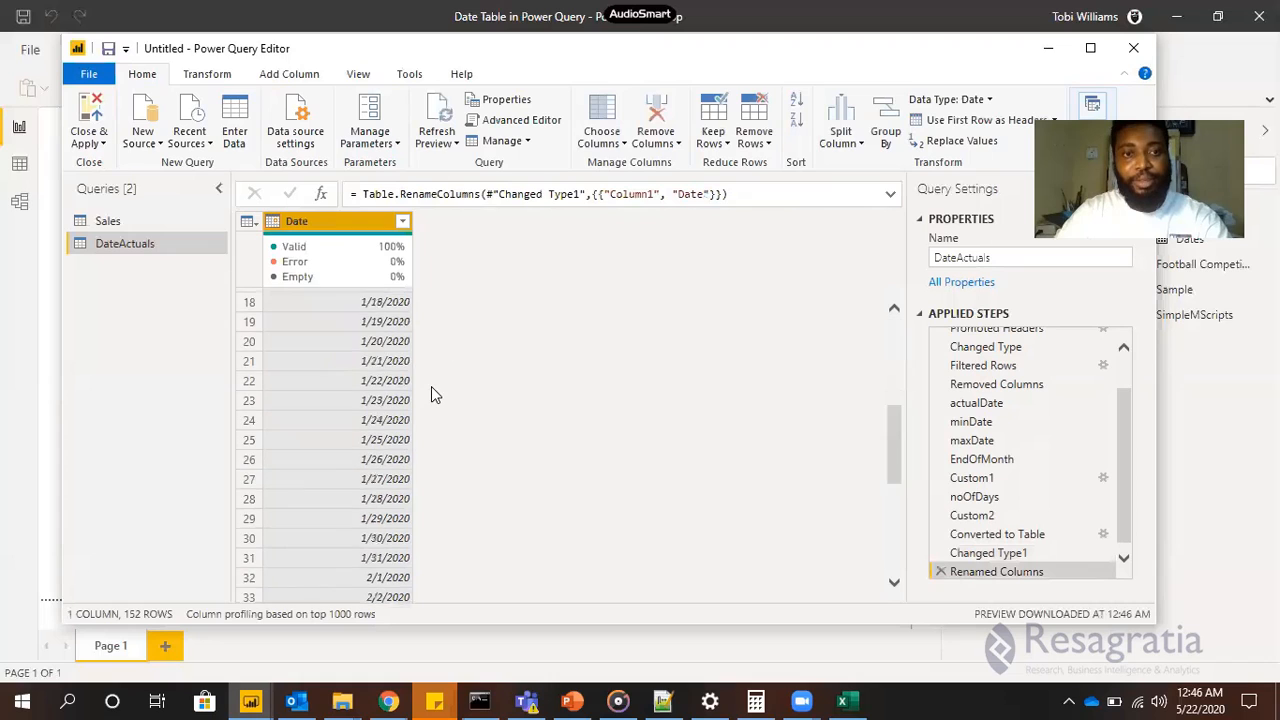
{"action": "scroll", "coordinate": [431, 386], "scroll_direction": "up", "scroll_amount": 5}
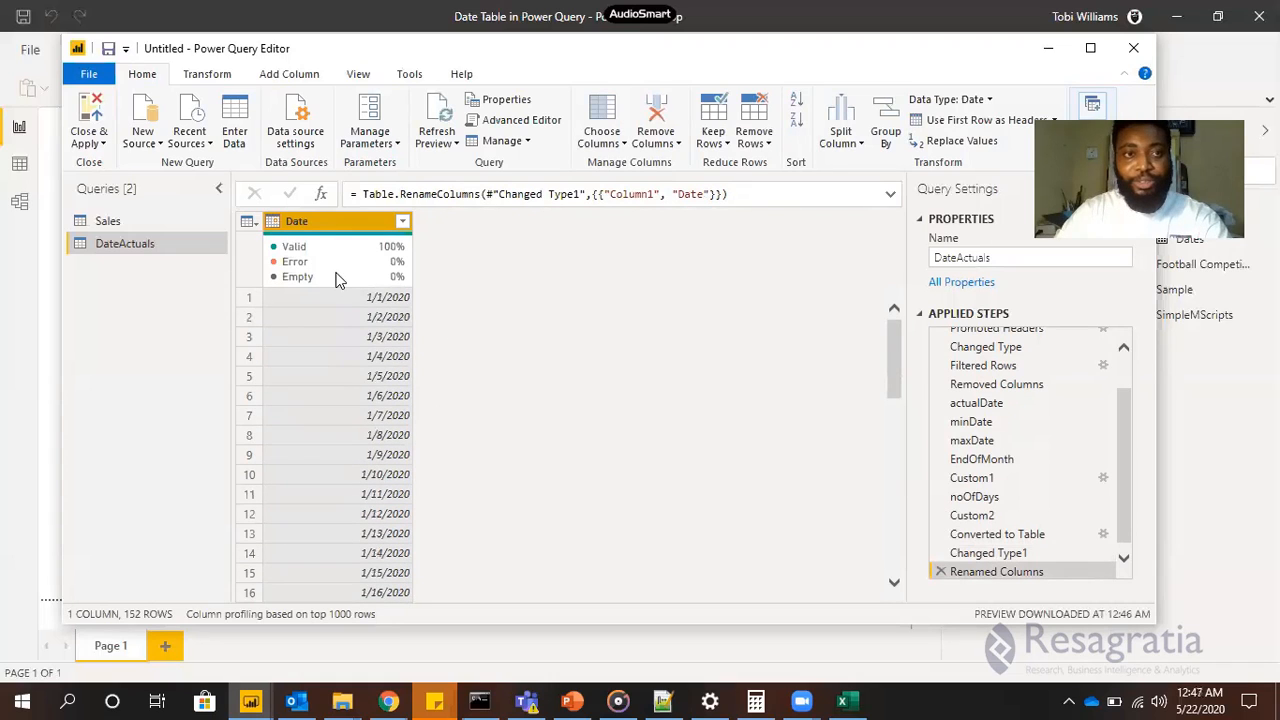
{"action": "left_click", "coordinate": [285, 74]}
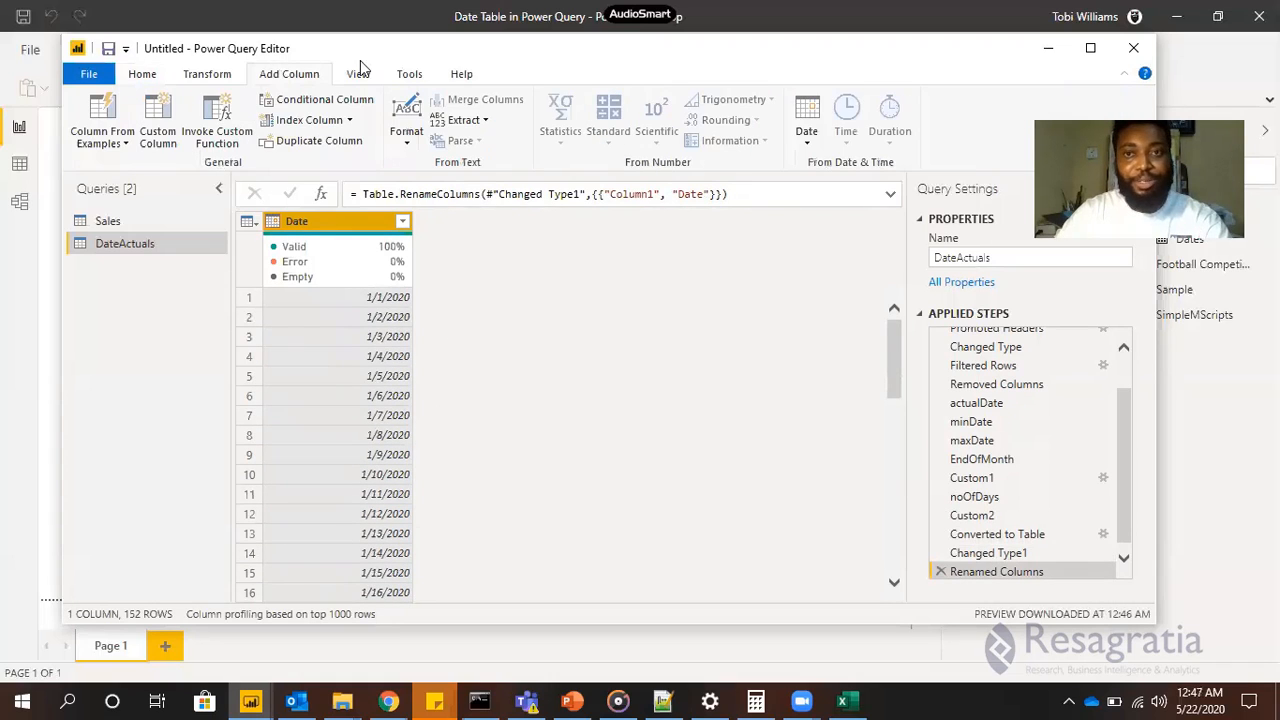
{"action": "left_click", "coordinate": [807, 146]}
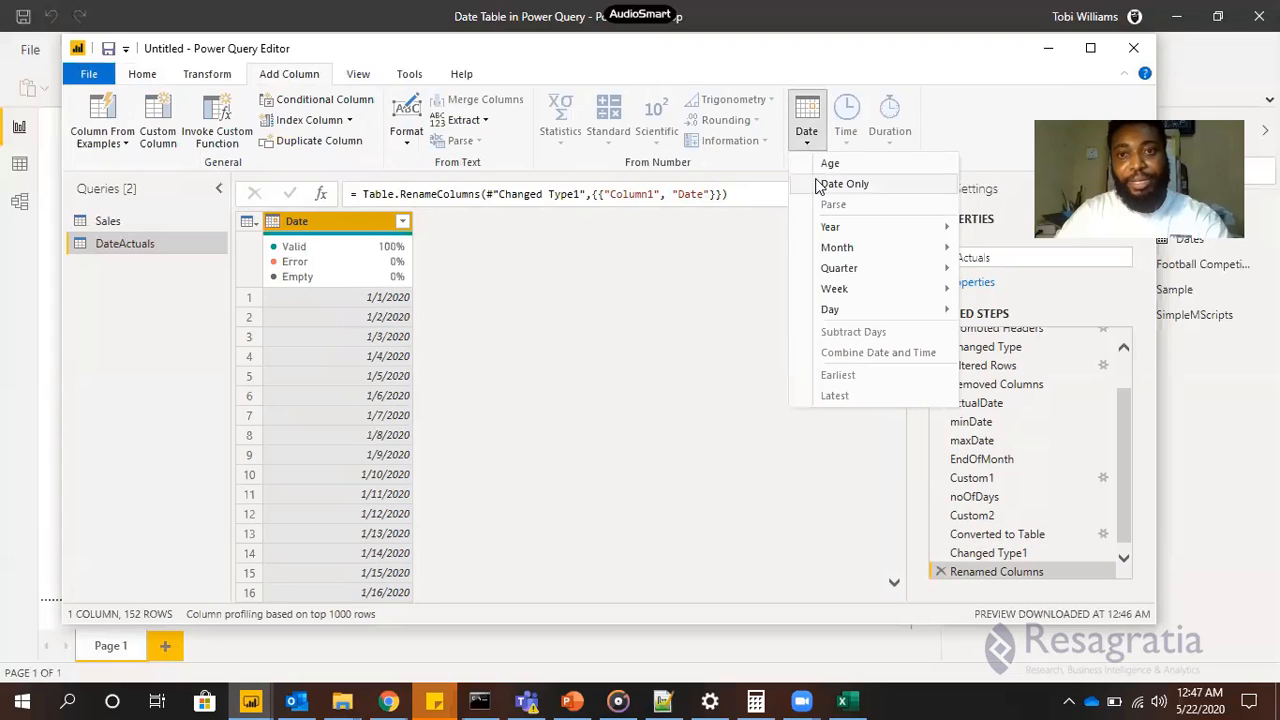
{"action": "mouse_move", "coordinate": [862, 234]}
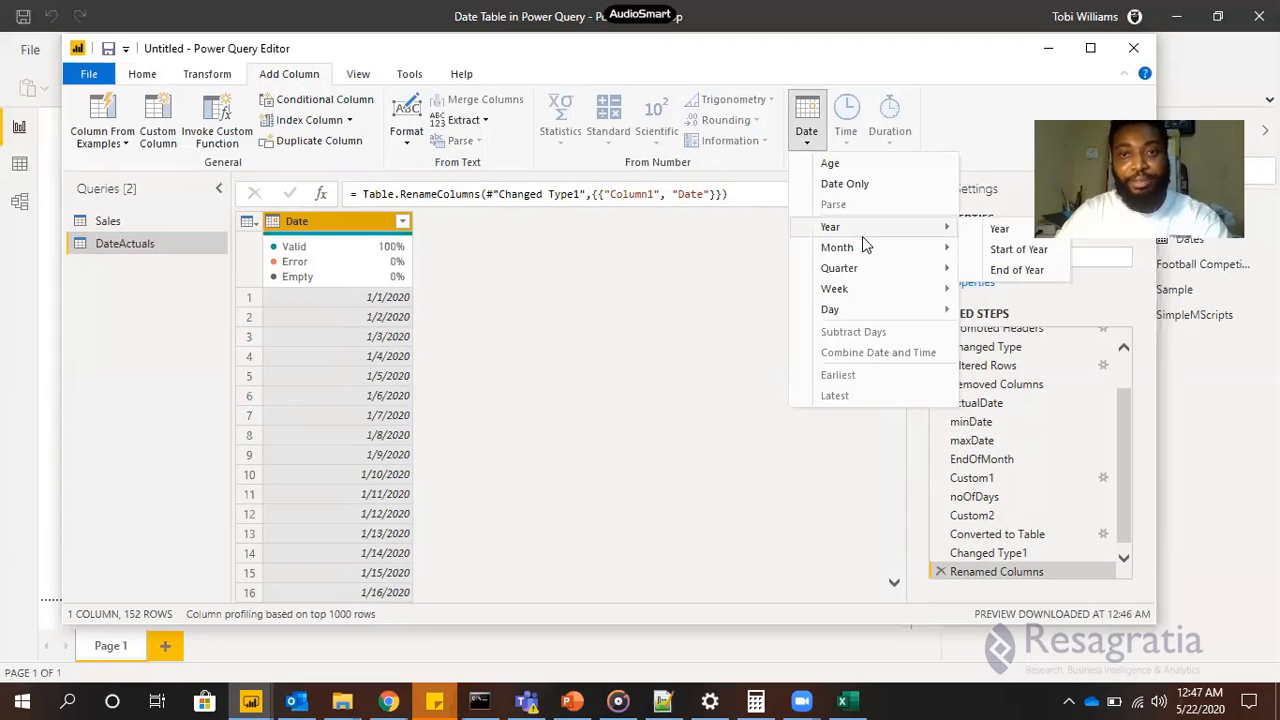
{"action": "left_click", "coordinate": [999, 229]}
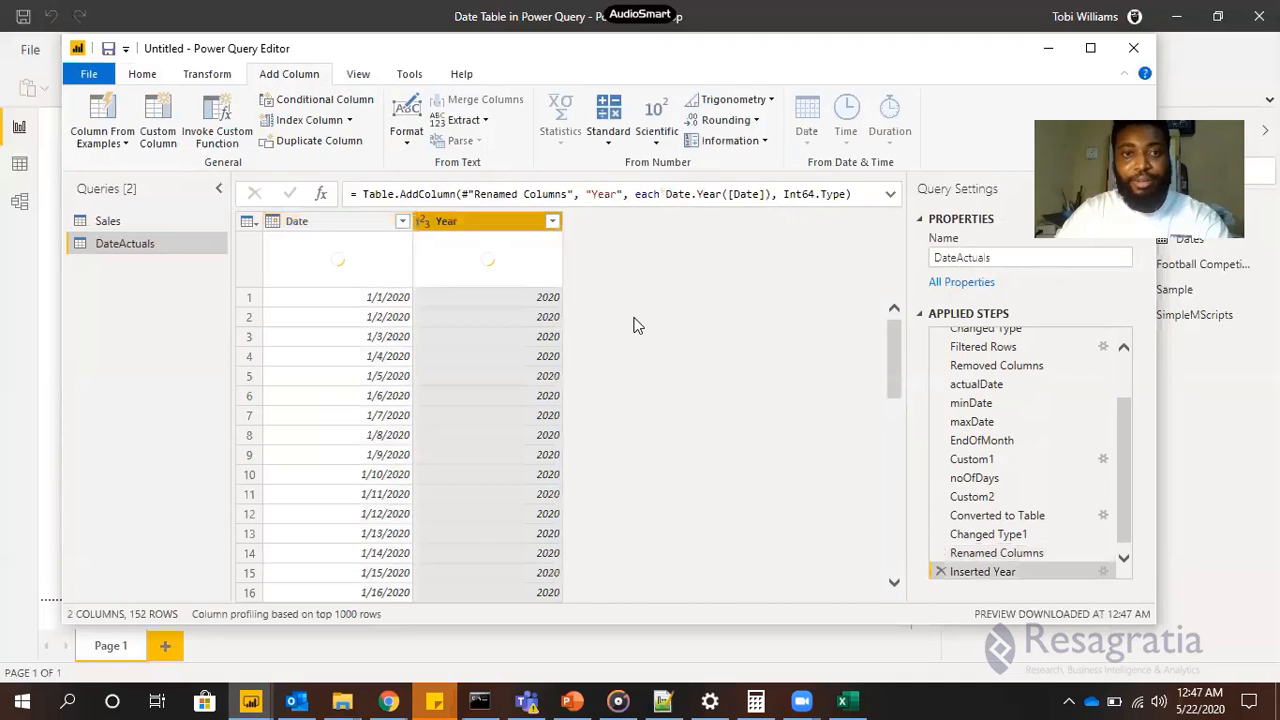
Add a month name column and a month number column based on the Date column
{"action": "mouse_move", "coordinate": [337, 229]}
{"action": "left_mouse_down"}
{"action": "mouse_move", "coordinate": [790, 160]}
{"action": "mouse_move", "coordinate": [803, 130]}
{"action": "mouse_move", "coordinate": [459, 208]}
{"action": "left_mouse_up"}
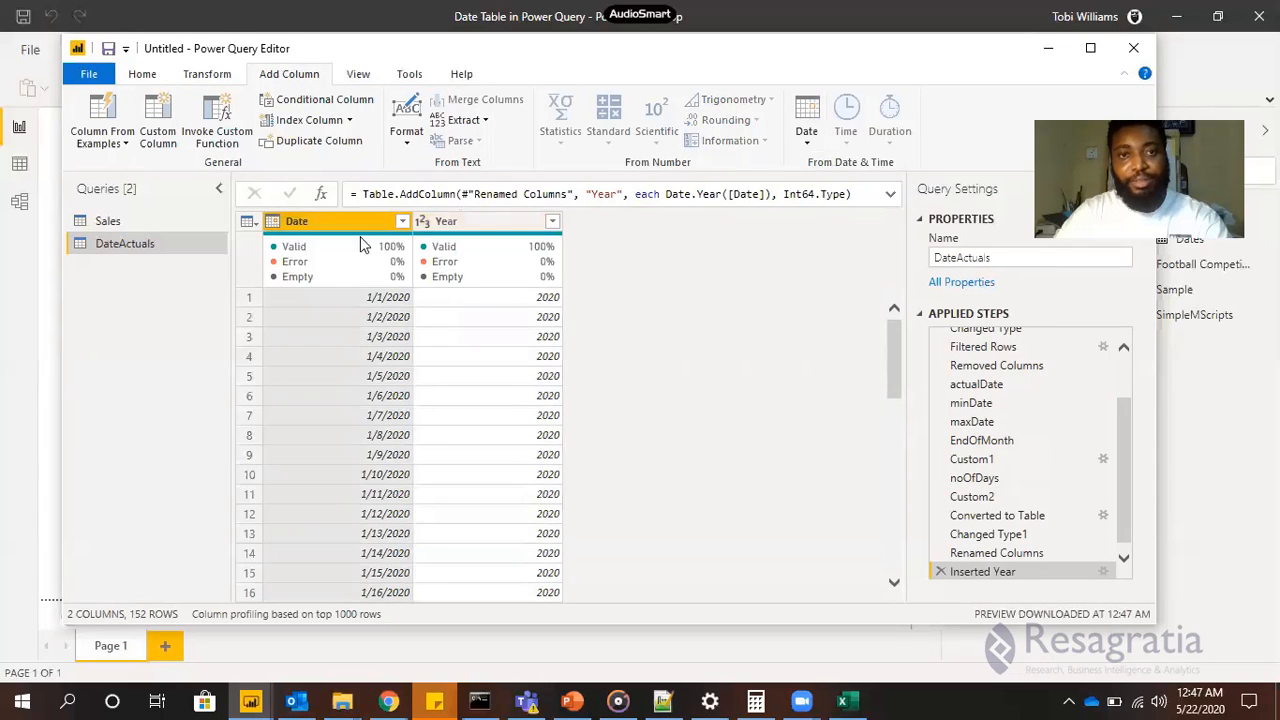
{"action": "left_click", "coordinate": [807, 140]}
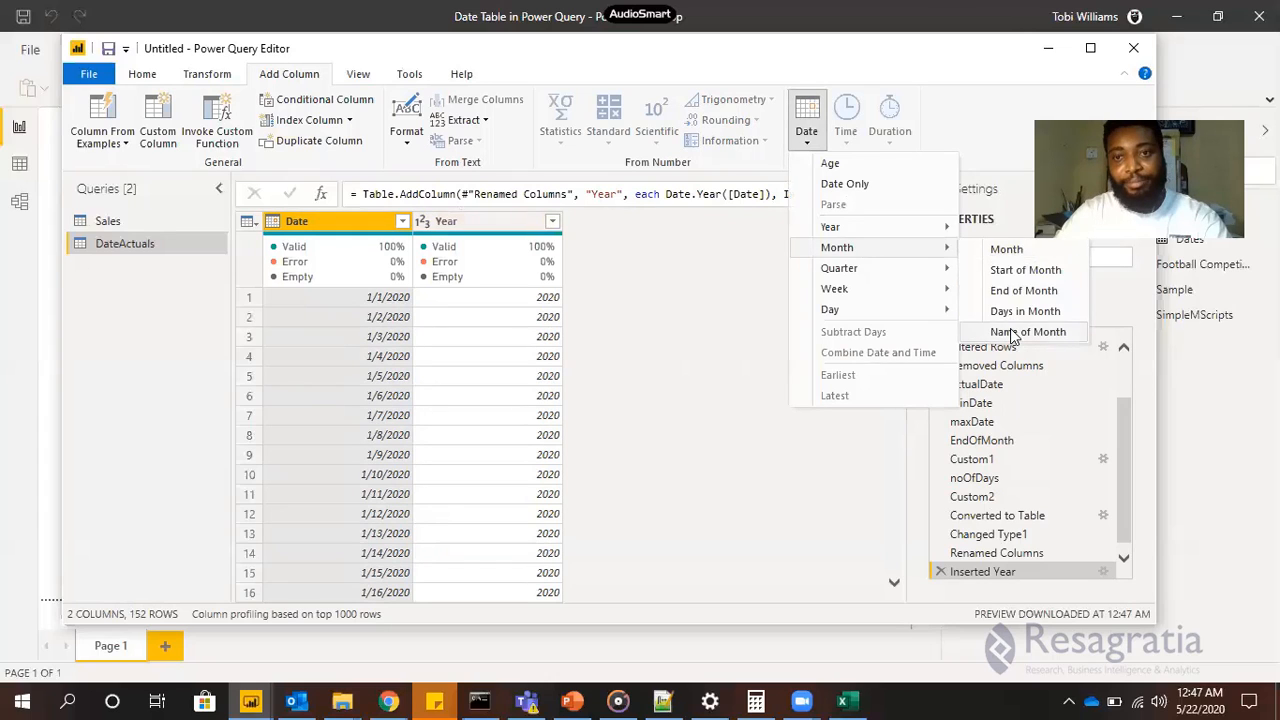
{"action": "left_click", "coordinate": [700, 372]}
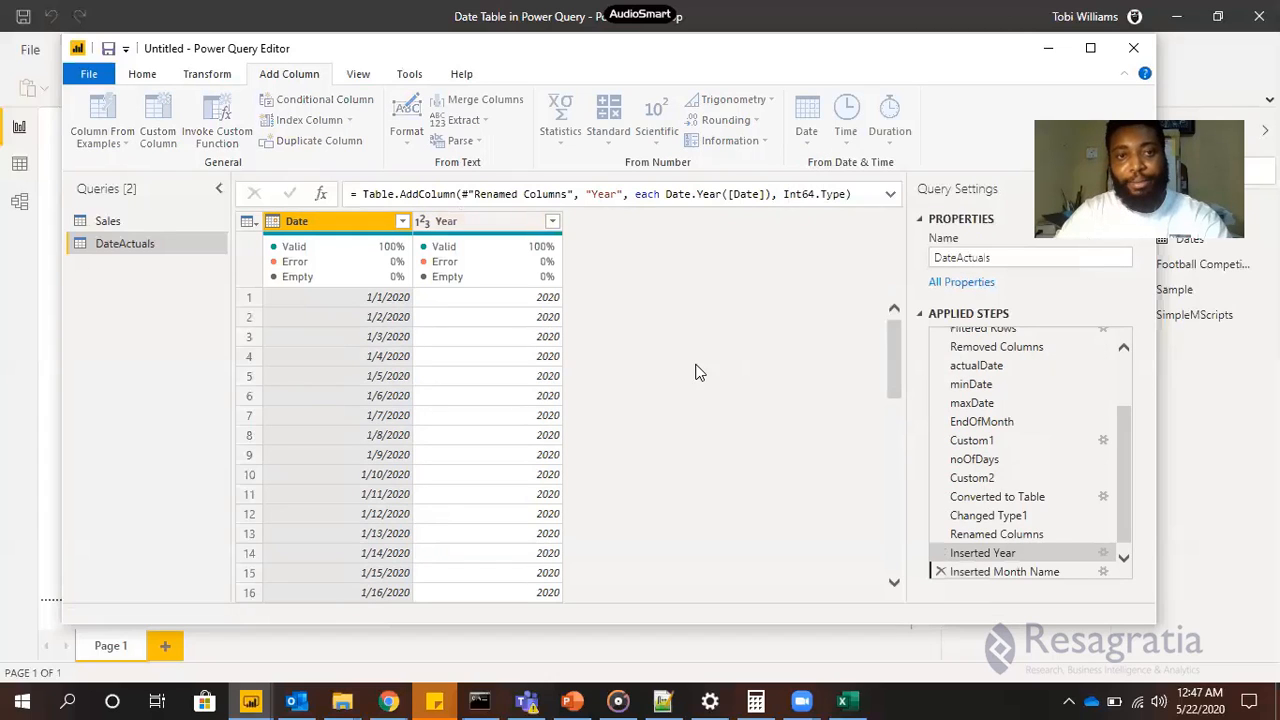
{"action": "left_click", "coordinate": [809, 143]}
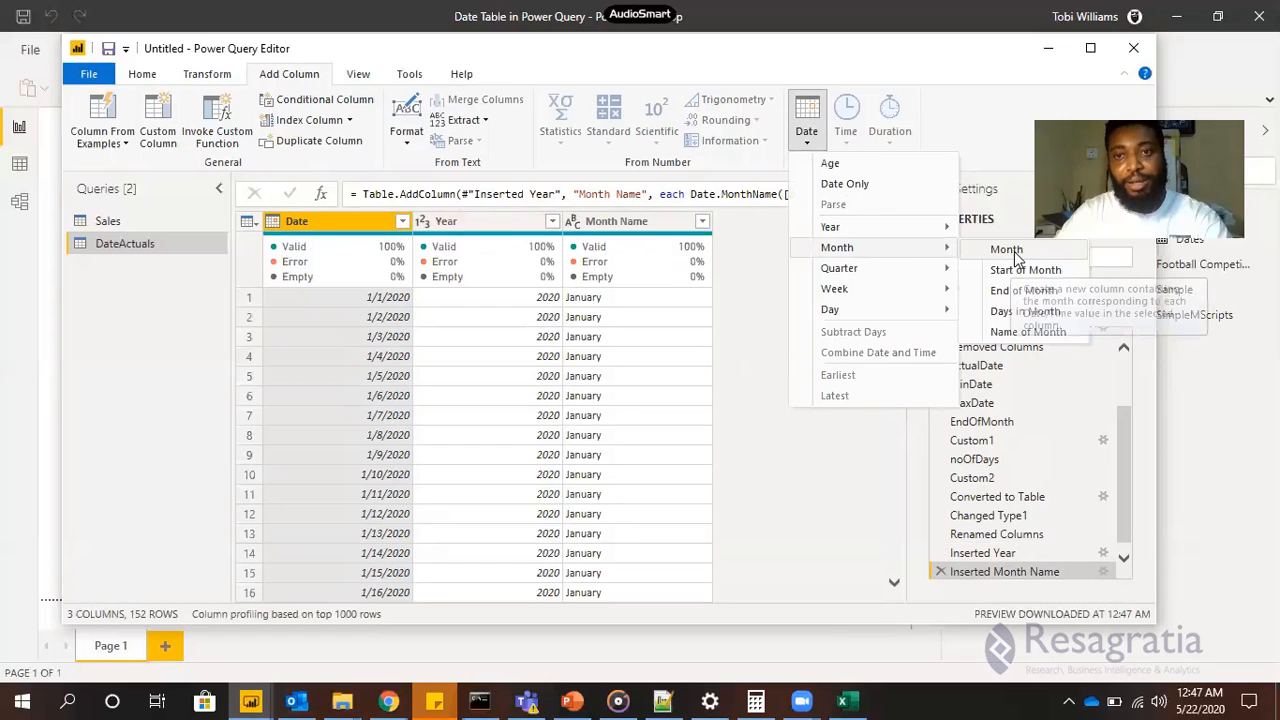
{"action": "left_click", "coordinate": [476, 272]}
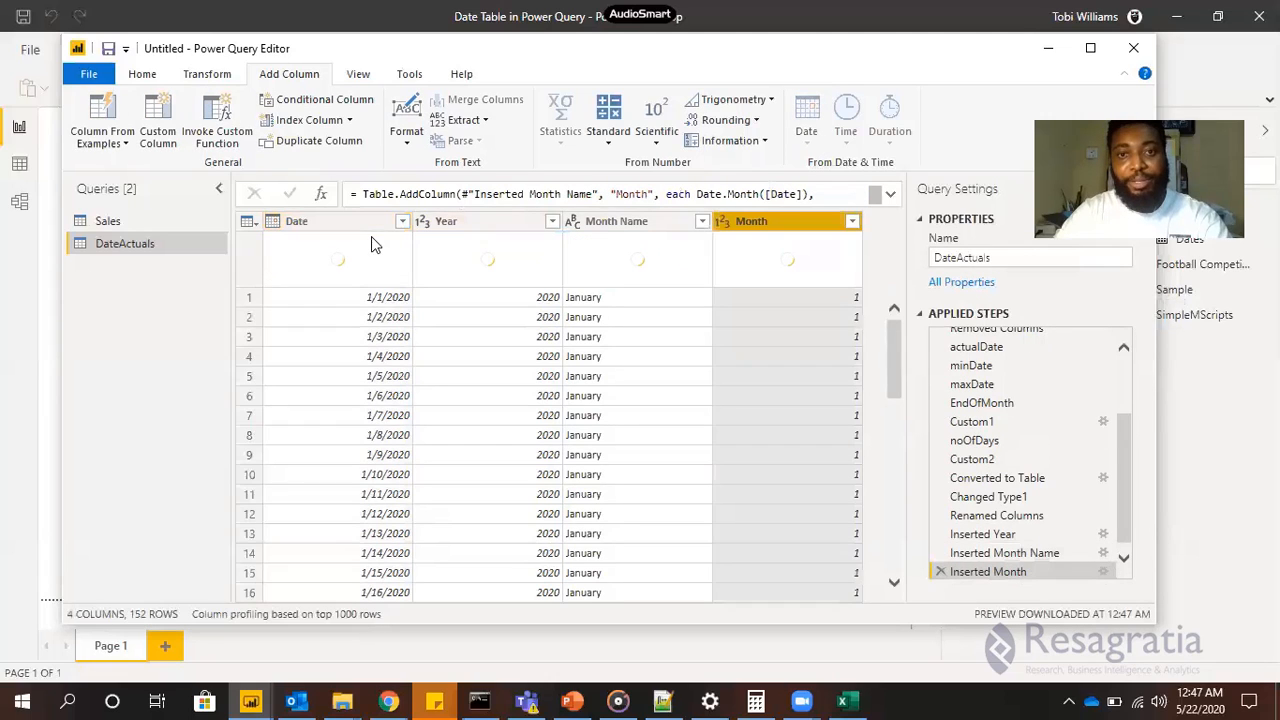
Add a Day of Week column from the Date column and look over the resulting date table
{"action": "left_click", "coordinate": [323, 224]}
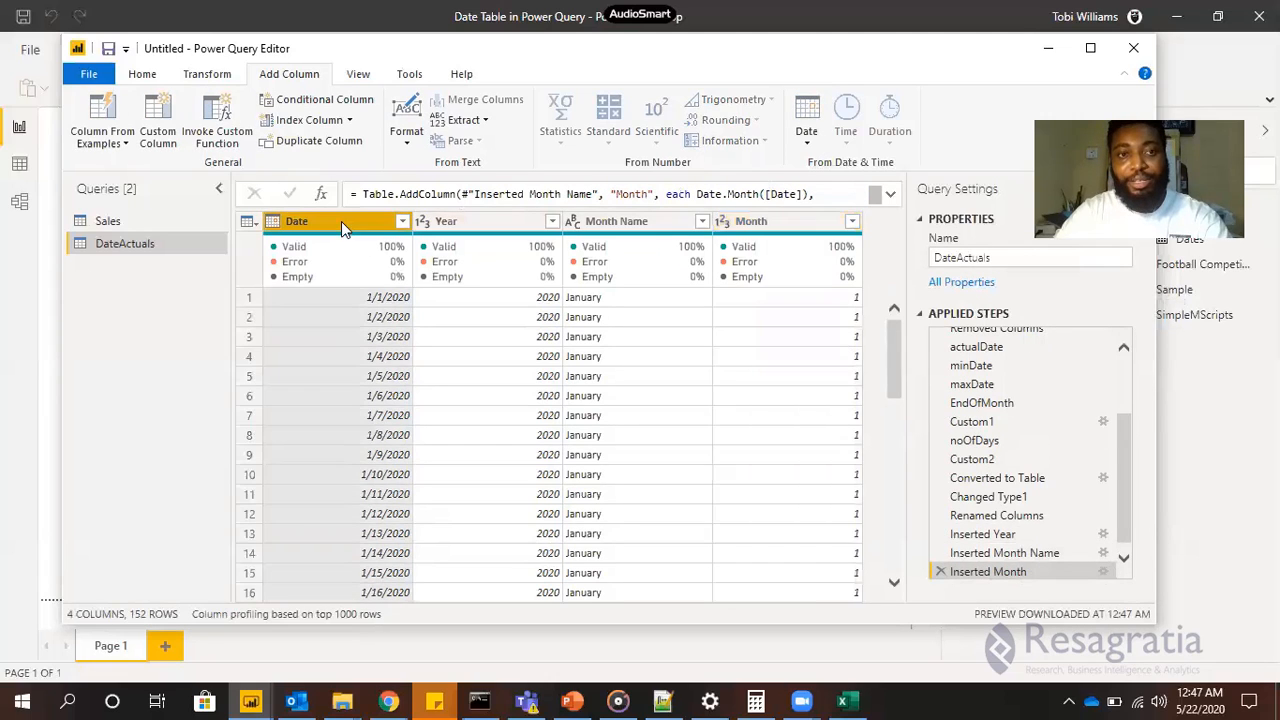
{"action": "left_click", "coordinate": [803, 146]}
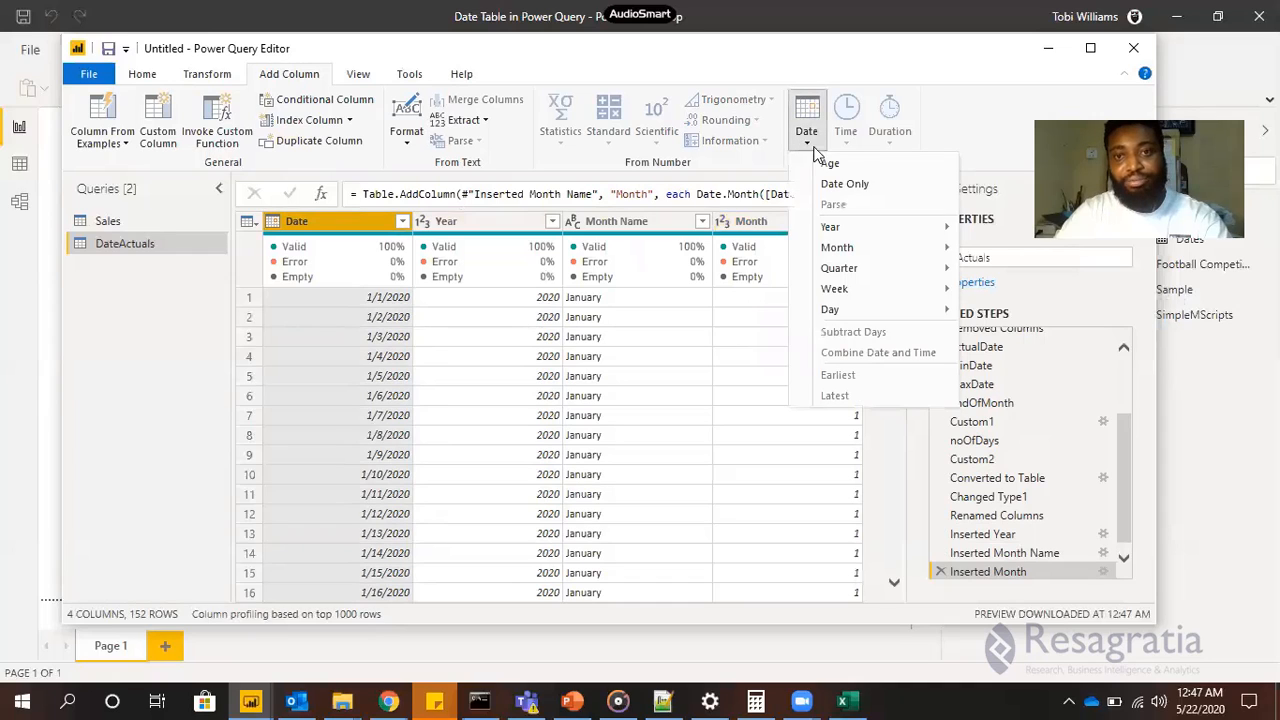
{"action": "mouse_move", "coordinate": [898, 300]}
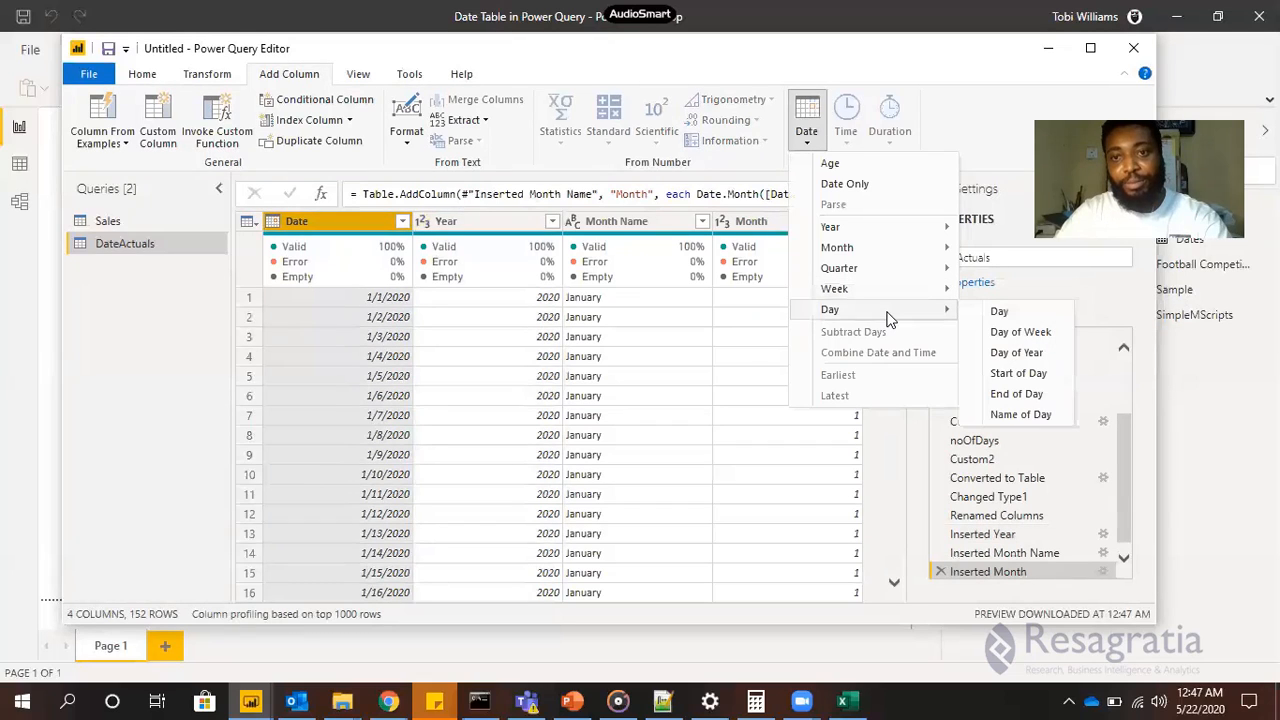
{"action": "left_click", "coordinate": [978, 333]}
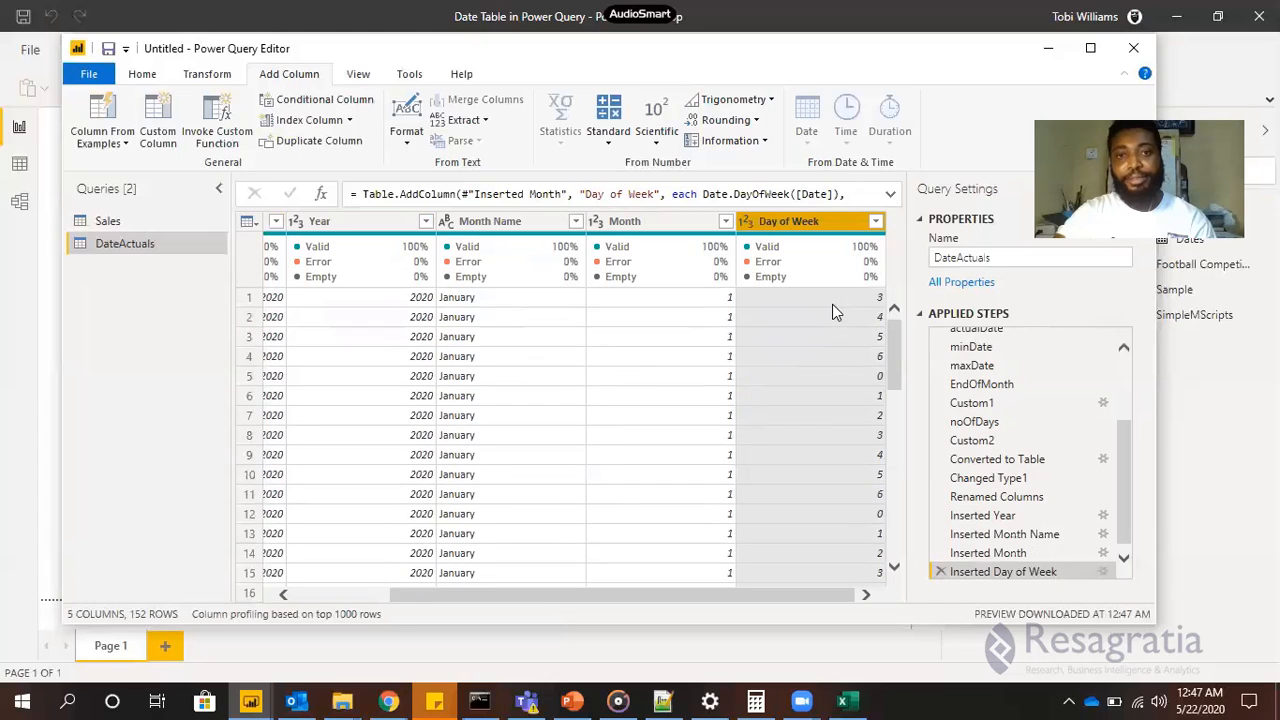
{"action": "left_click_drag", "start_coordinate": [742, 593], "coordinate": [450, 598]}
{"action": "left_click", "coordinate": [347, 220]}
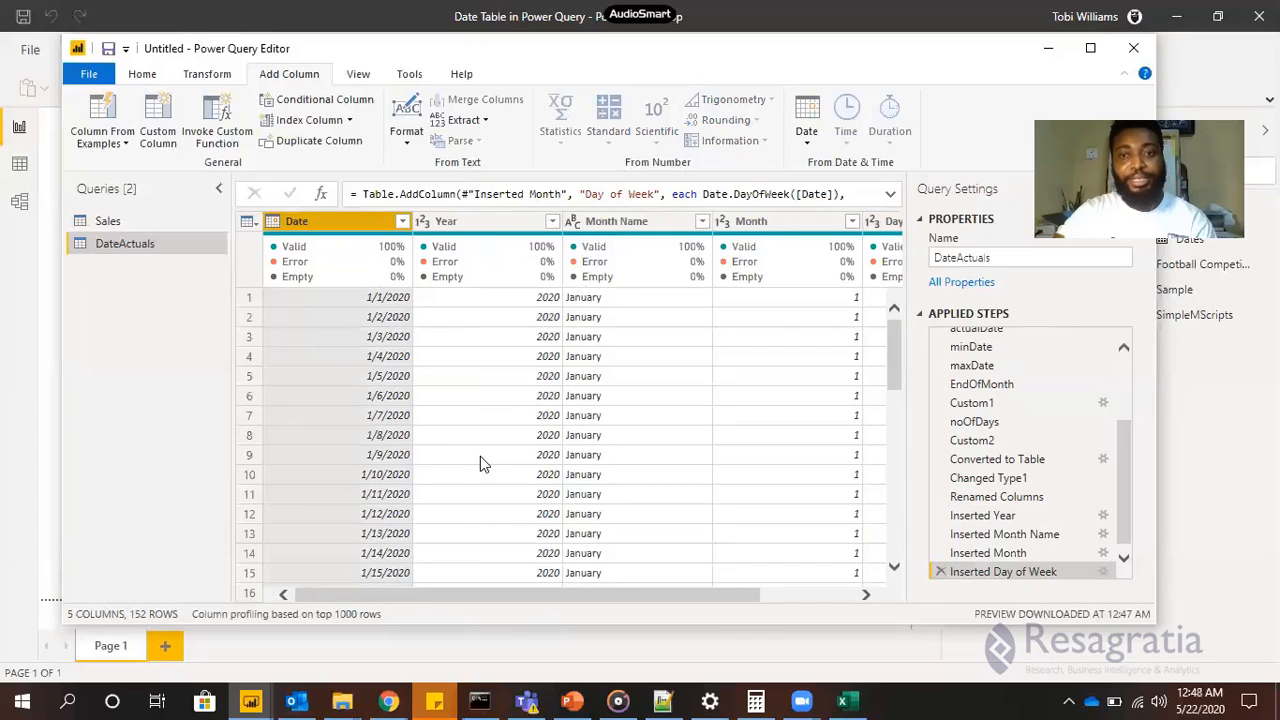
{"action": "scroll", "coordinate": [486, 463], "scroll_direction": "down", "scroll_amount": 5}
{"action": "scroll", "coordinate": [488, 463], "scroll_direction": "up", "scroll_amount": 5}
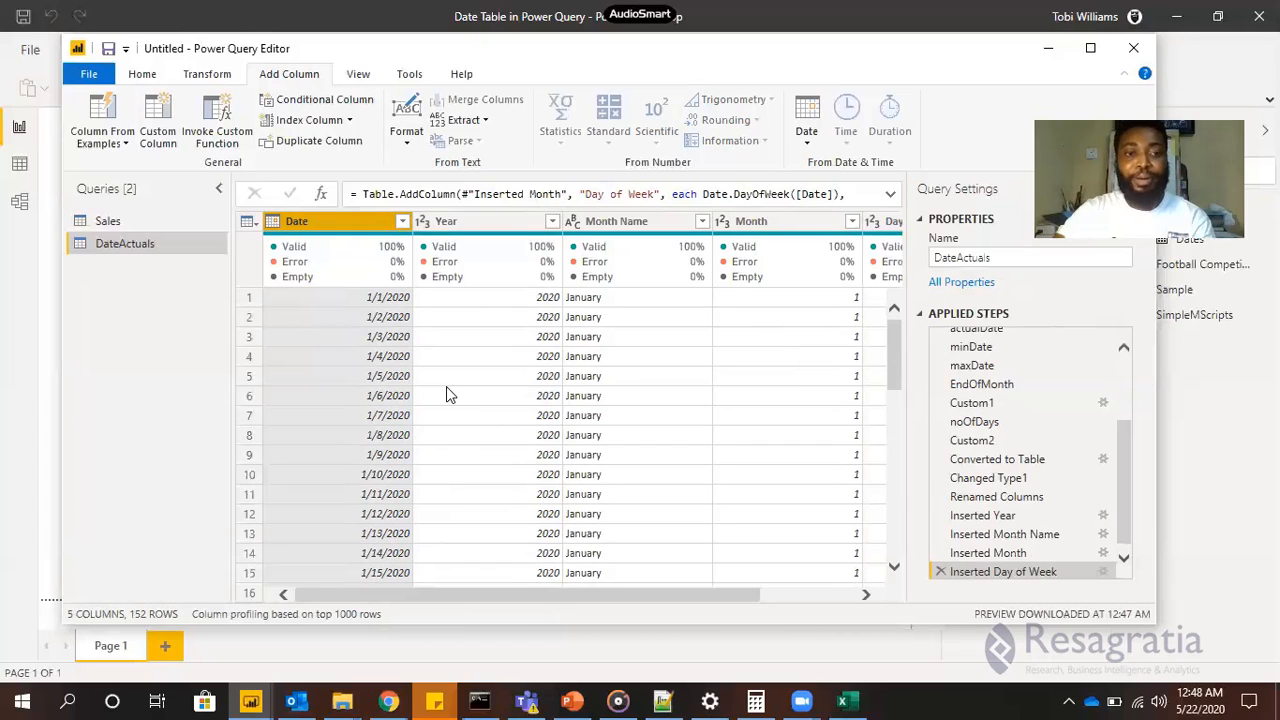
Open the Sales query
{"action": "left_click", "coordinate": [150, 220]}
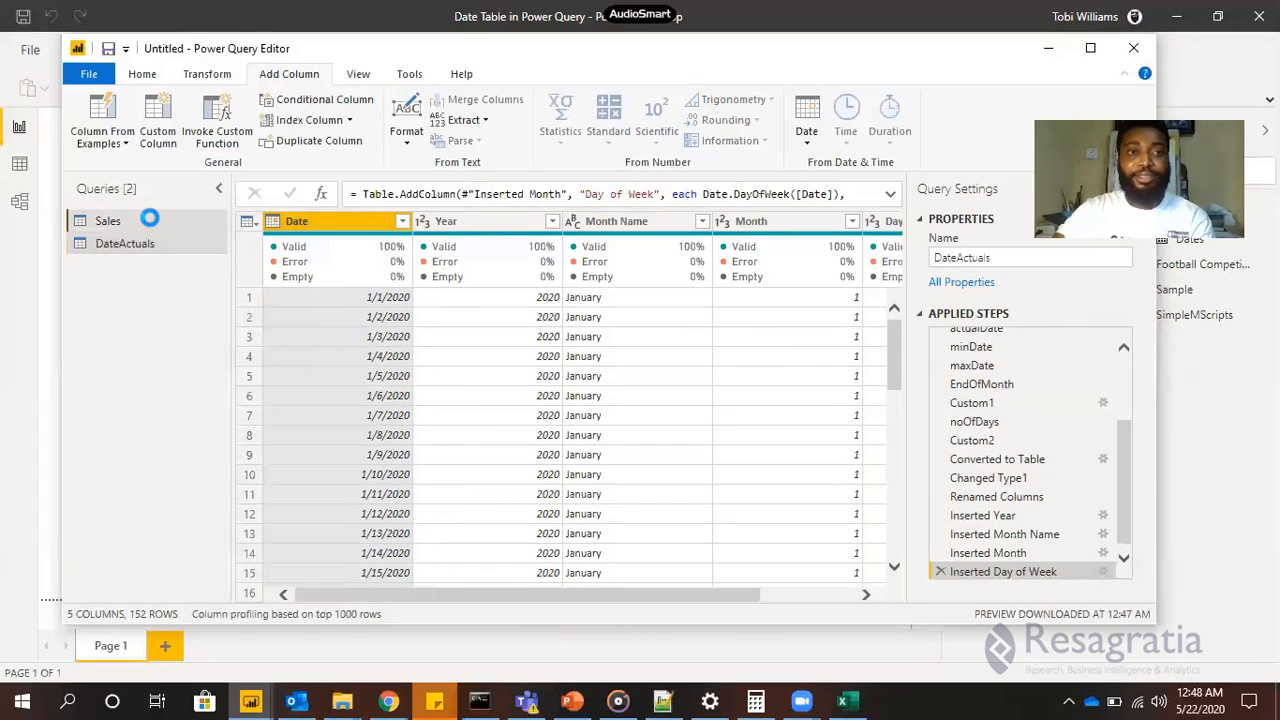